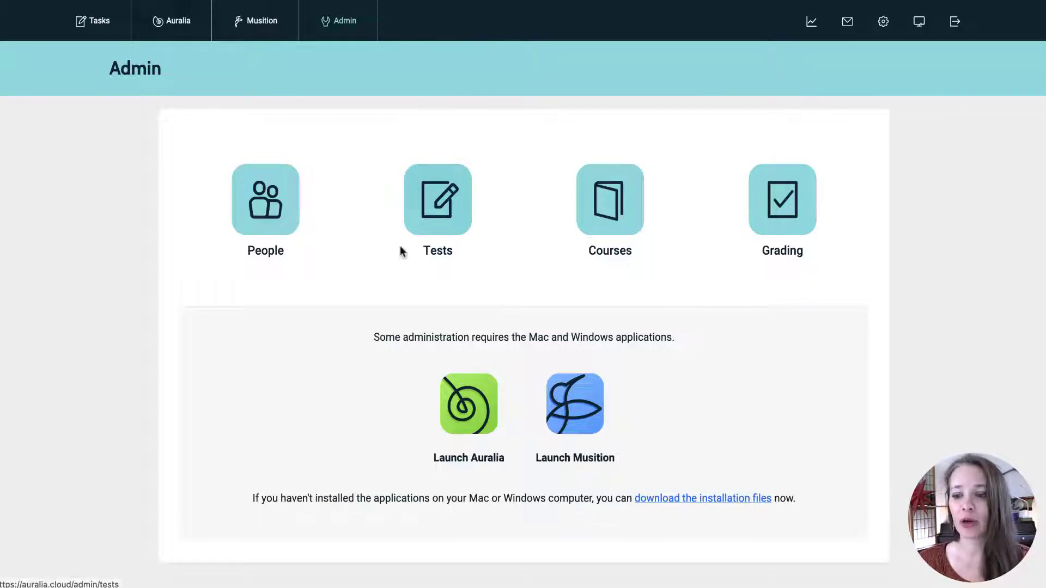
# - Open the Admin › Tests list from the Admin page's Tests icon
pyautogui.click(450, 227)
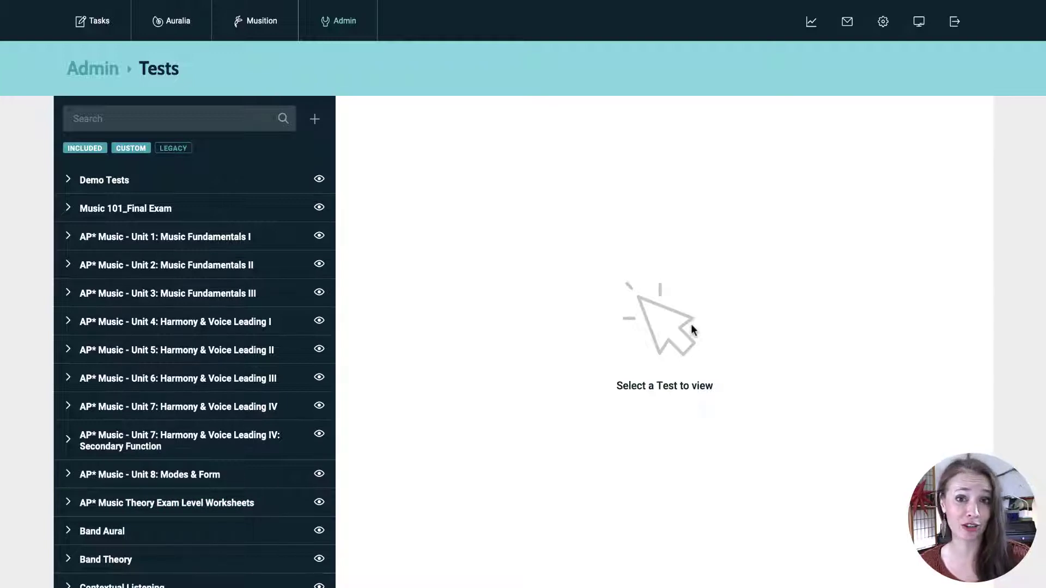
# - Create an Auralia test named 'Final Exam A', described 'Final Exam', in group 'Music 101_Final Exam'
pyautogui.click(315, 120)
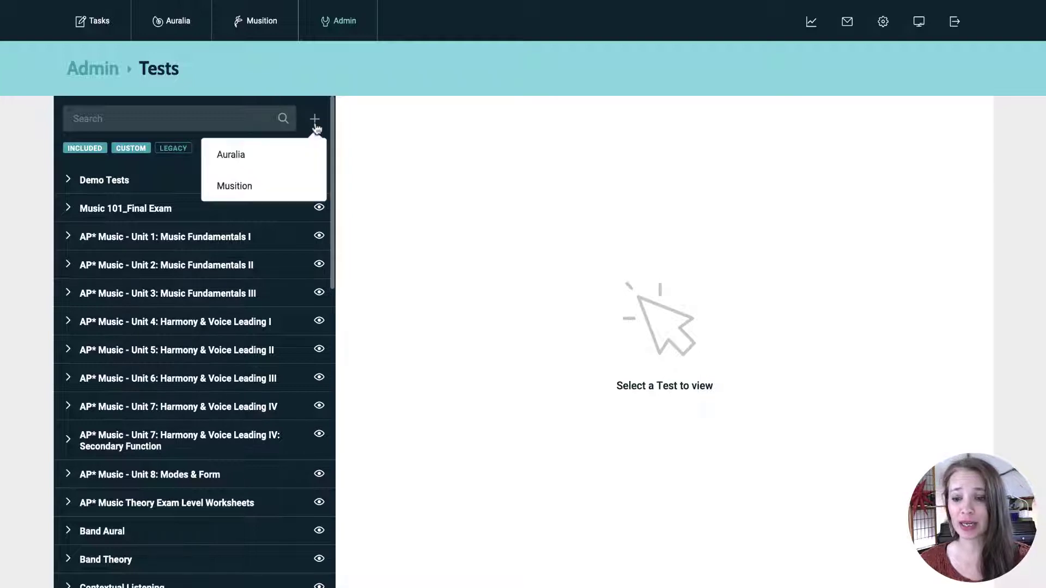
pyautogui.click(257, 158)
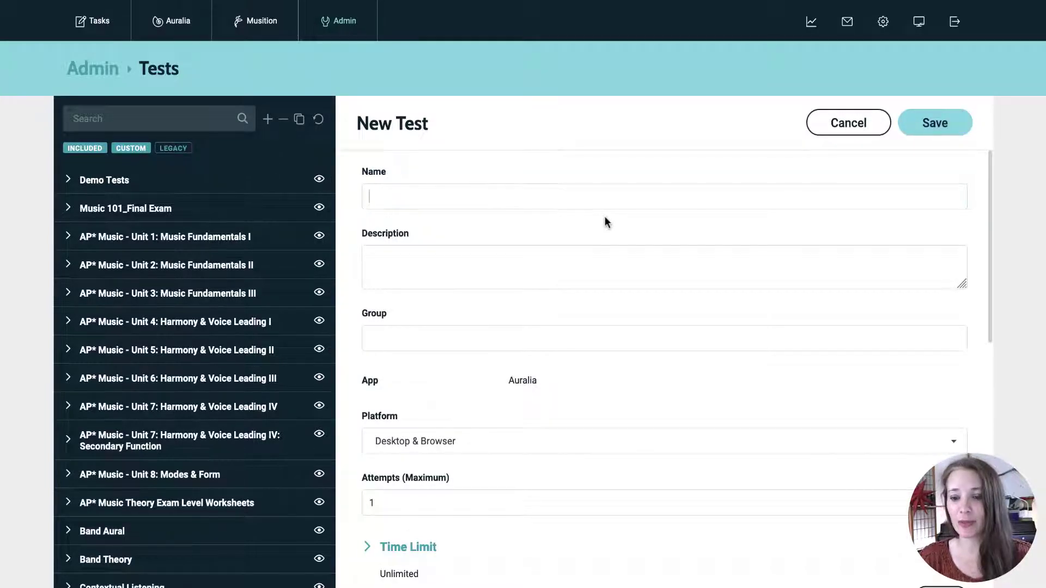
pyautogui.write('Final ')
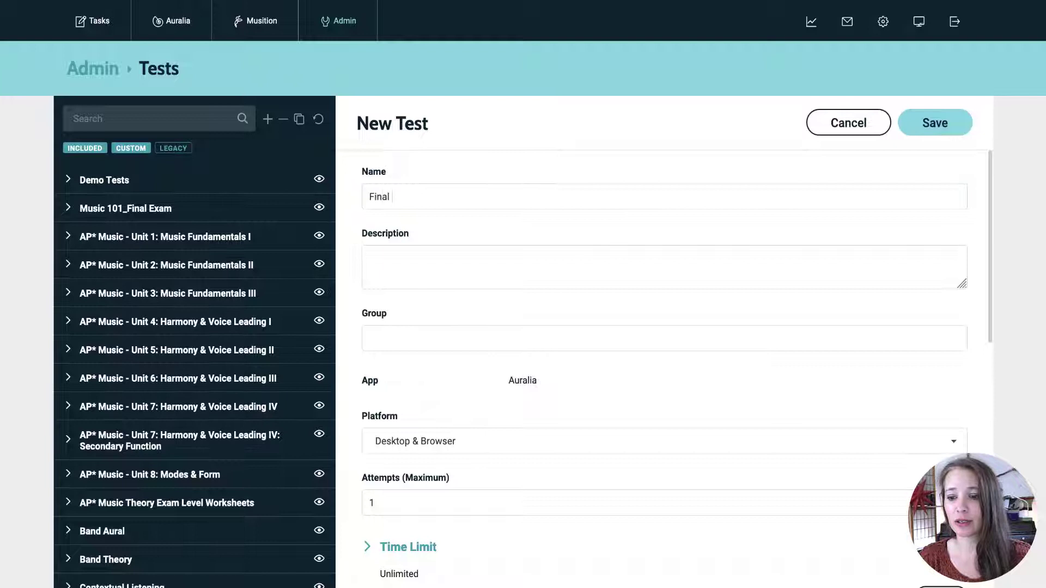
pyautogui.write('Exam')
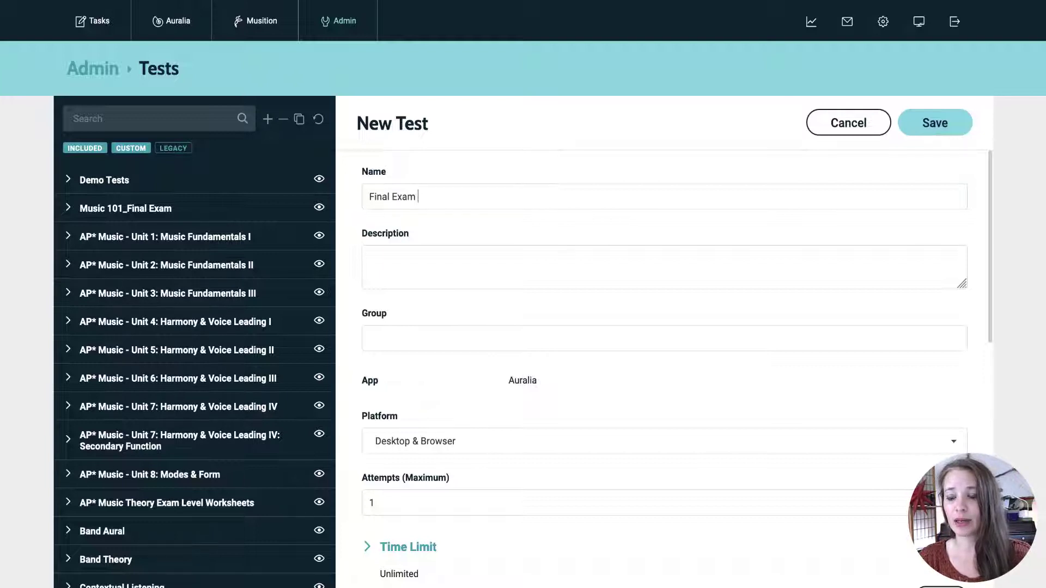
pyautogui.write(' A')
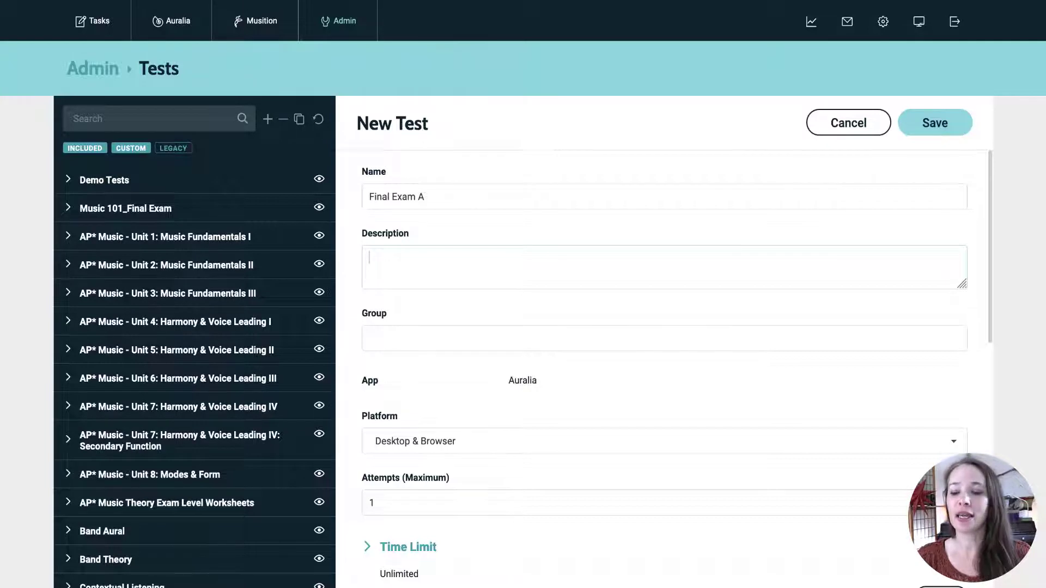
pyautogui.write('Final Exam')
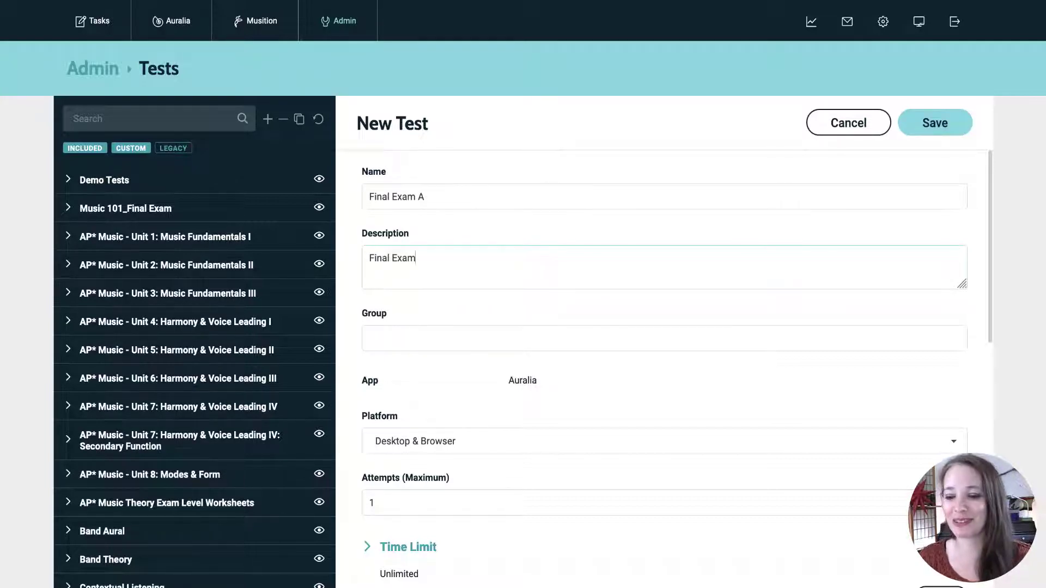
pyautogui.click(383, 347)
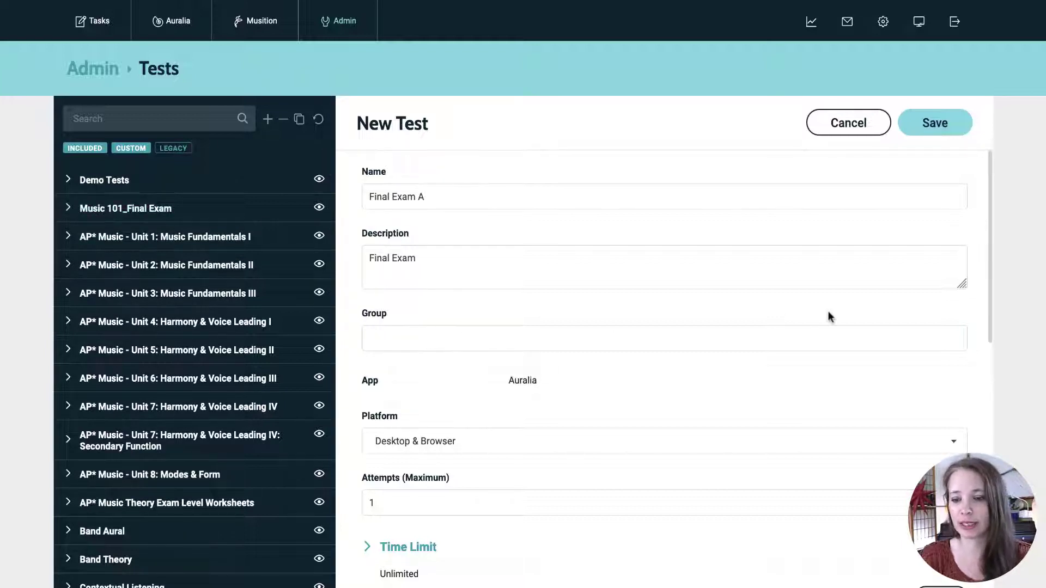
pyautogui.write('Music')
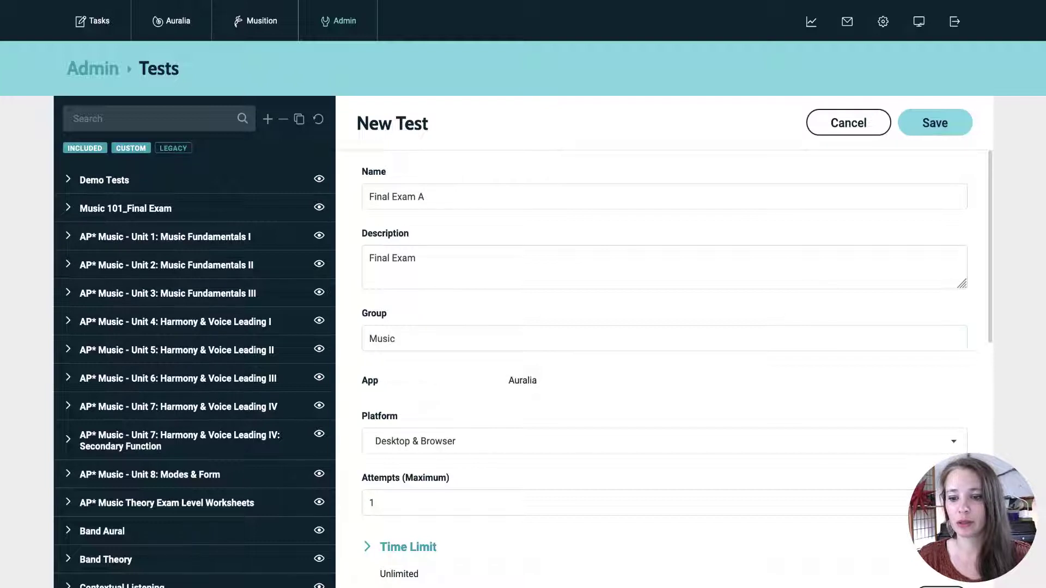
pyautogui.write(' 101_')
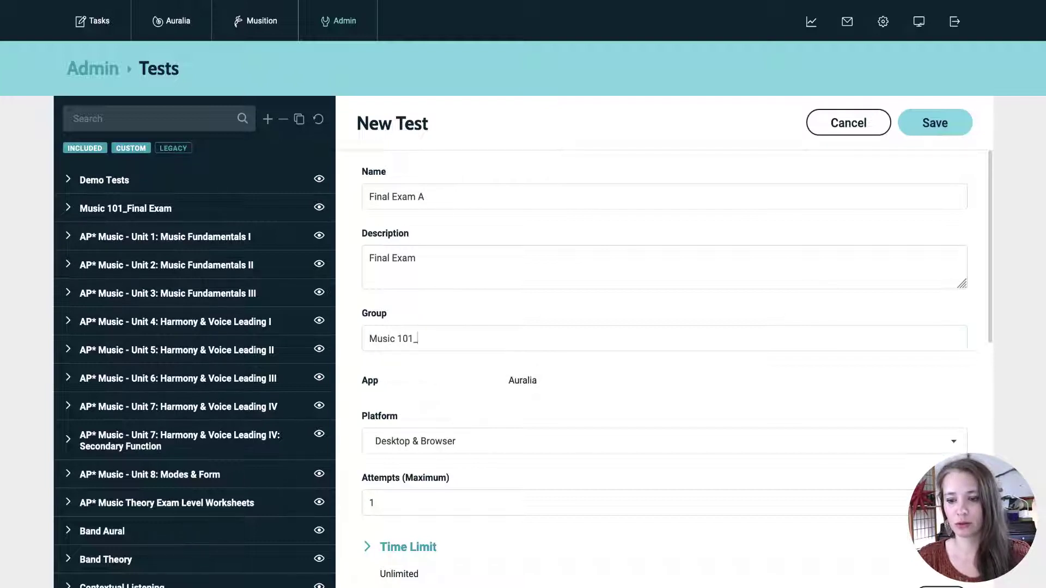
pyautogui.write('Final Exam')
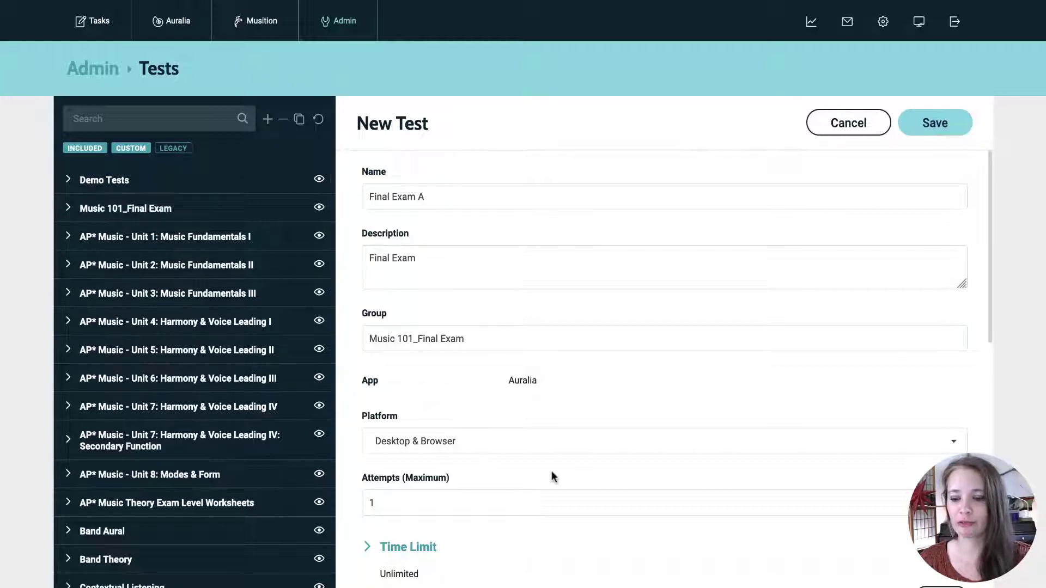
# - Keep the test's platform as Desktop & Browser and maximum attempts at 1
pyautogui.scroll(-2, 552, 477)
pyautogui.scroll(-2, 551, 474)
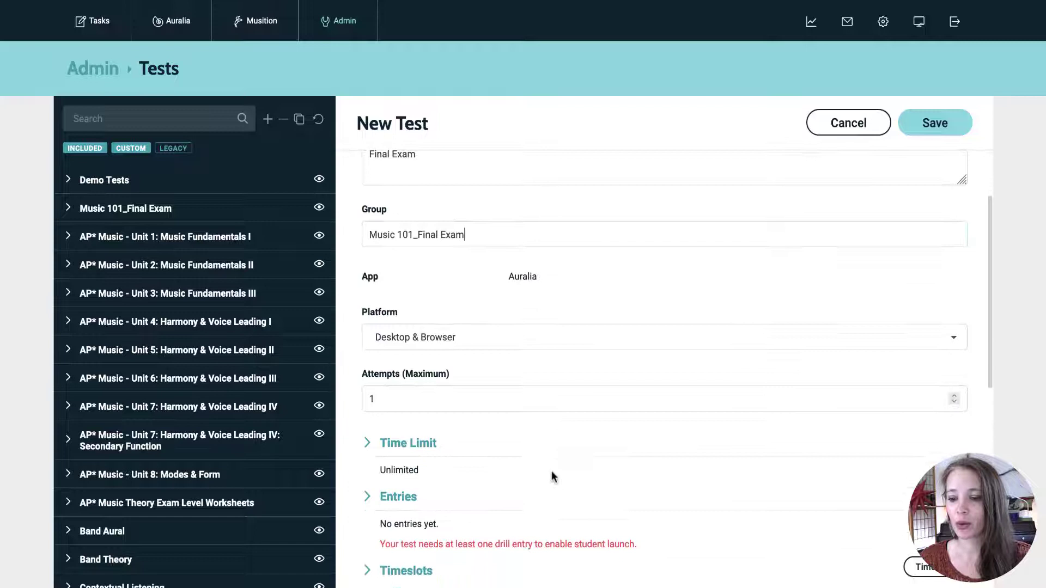
pyautogui.click(451, 309)
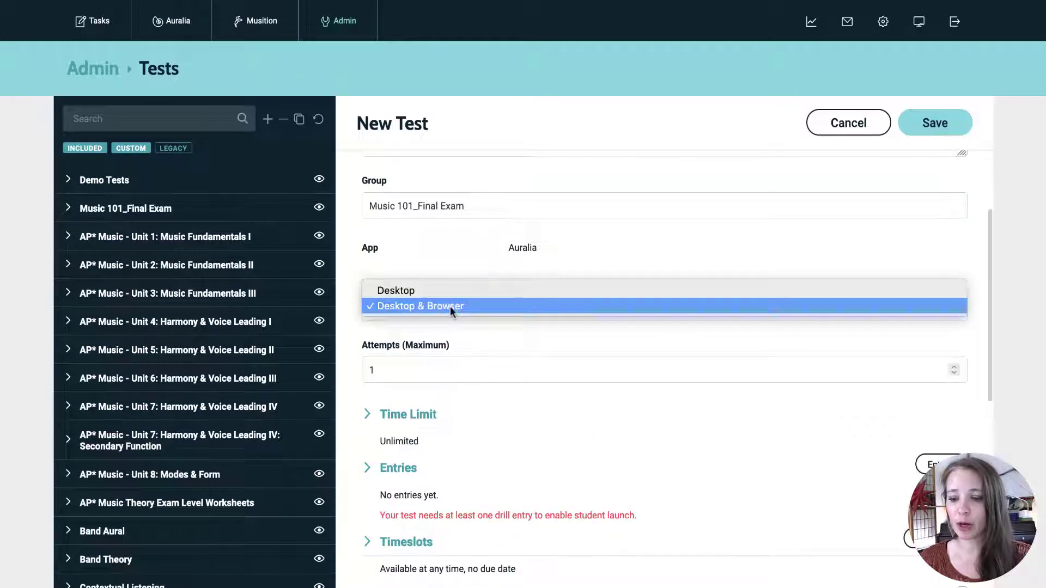
pyautogui.click(414, 307)
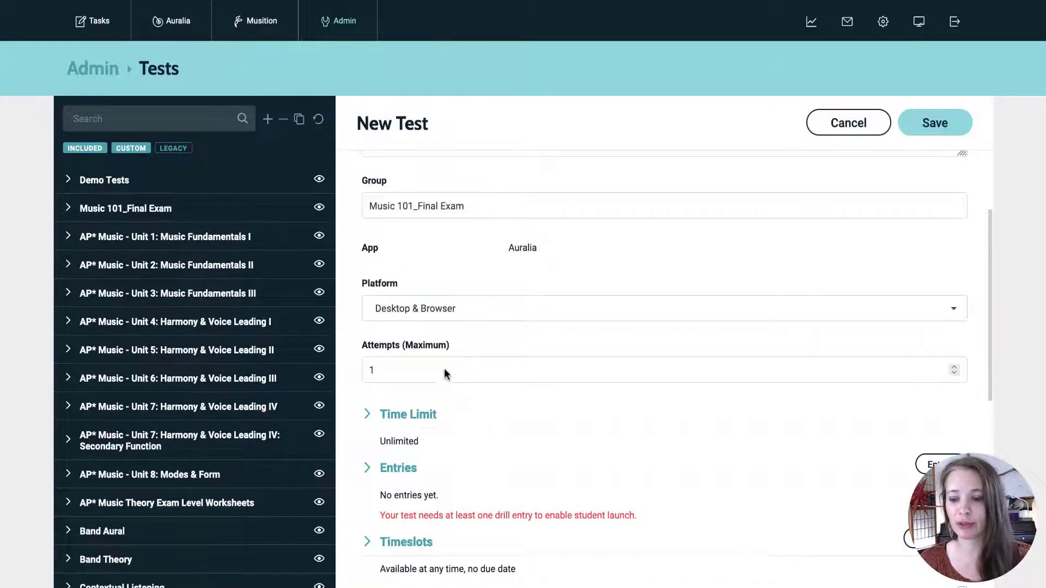
pyautogui.click(401, 366)
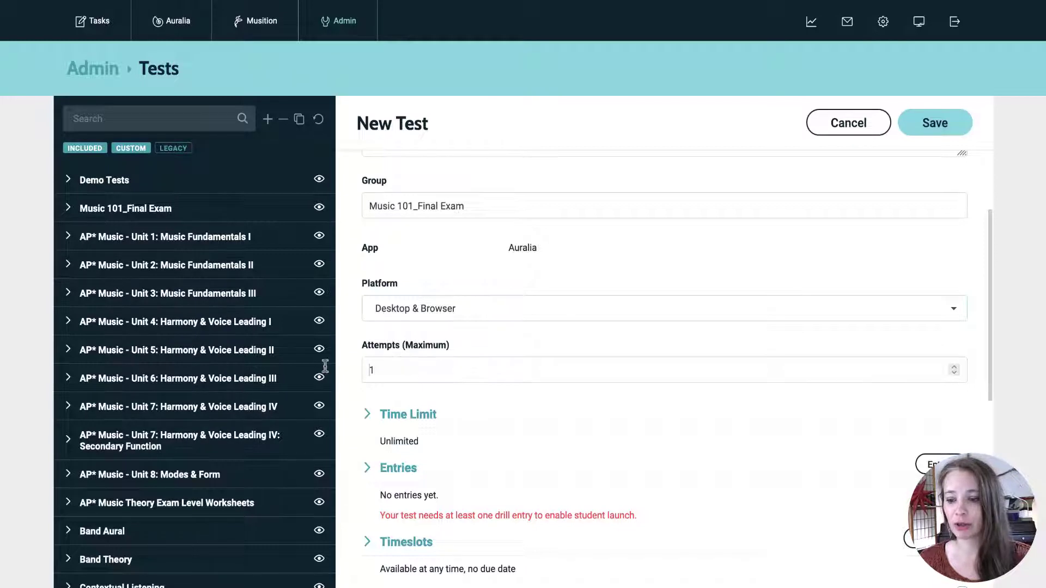
pyautogui.moveTo(364, 371); pyautogui.dragTo(444, 375)
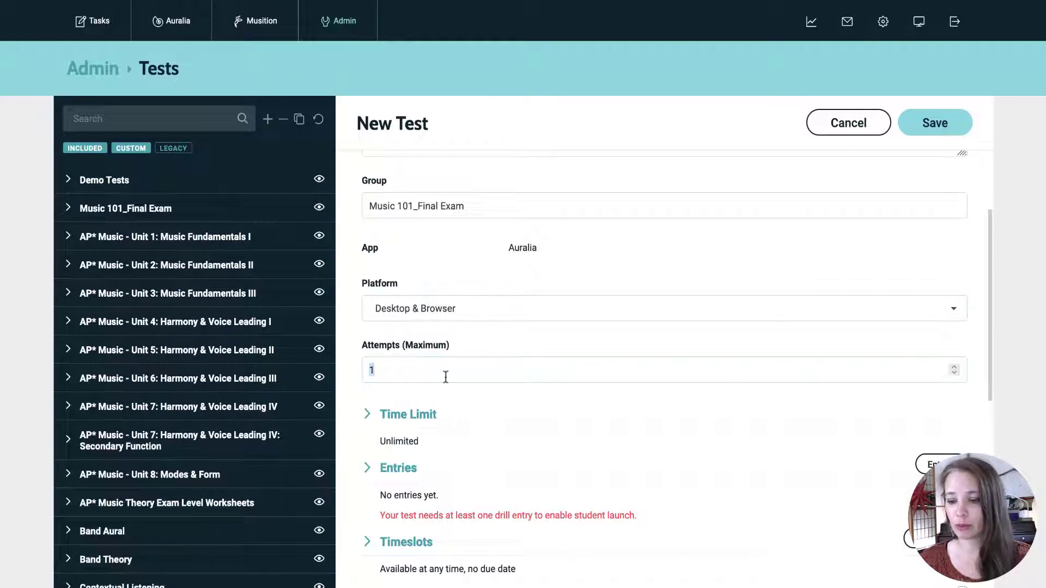
pyautogui.click(471, 416)
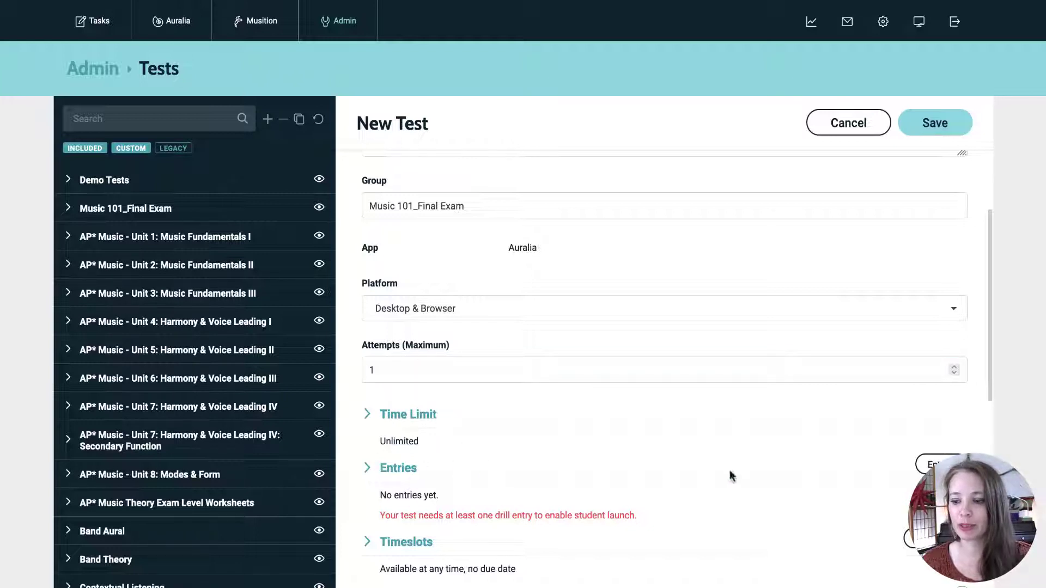
# - Expand the Entries section of the New Test form
pyautogui.scroll(-1, 684, 507)
pyautogui.scroll(-1, 684, 506)
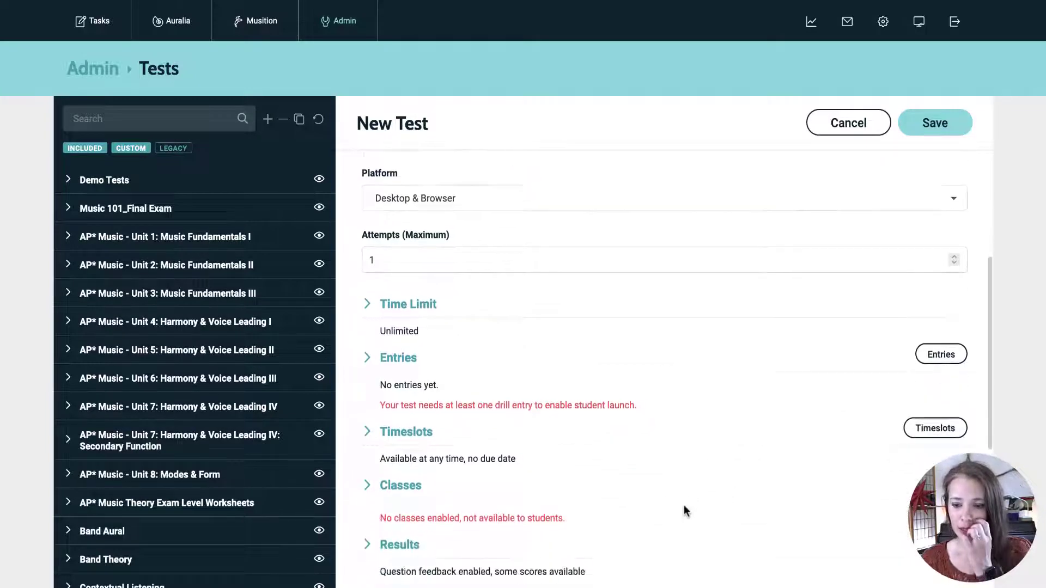
pyautogui.click(384, 360)
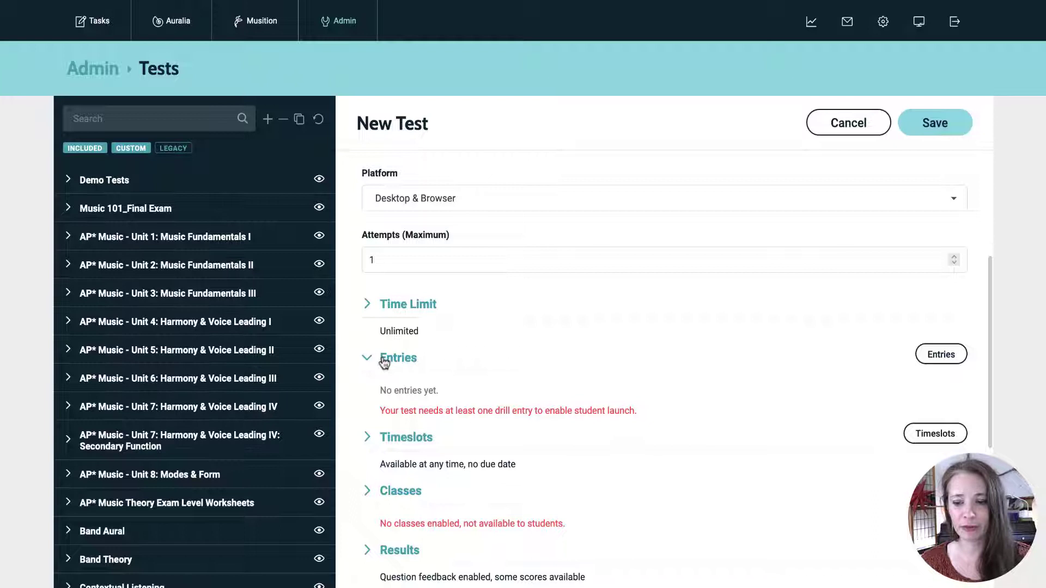
# - Go to Final Exam A's Entries page and list the entry types: Display Text, Level Drill, Library Drill
pyautogui.click(942, 356)
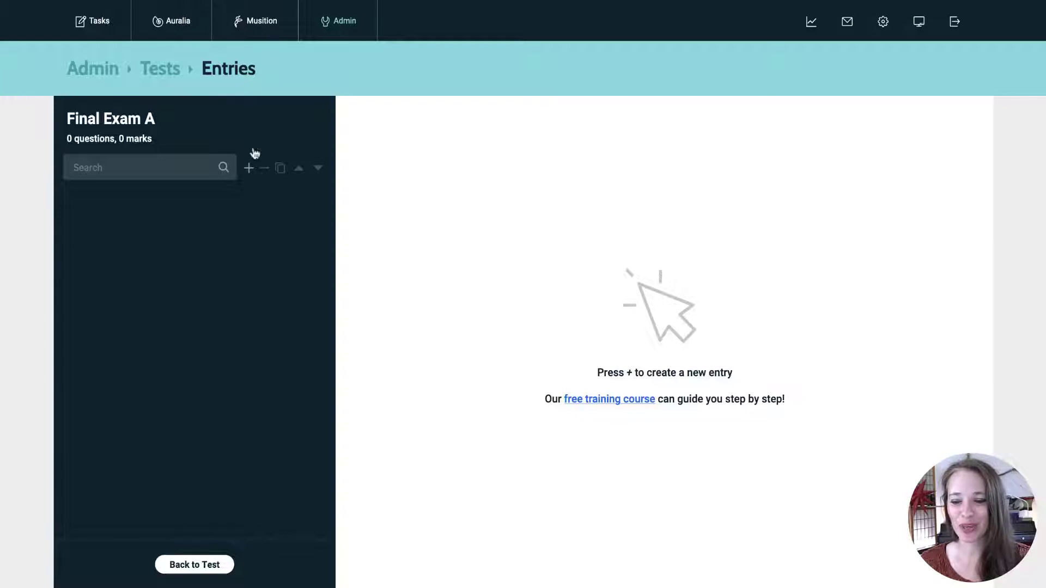
pyautogui.click(250, 171)
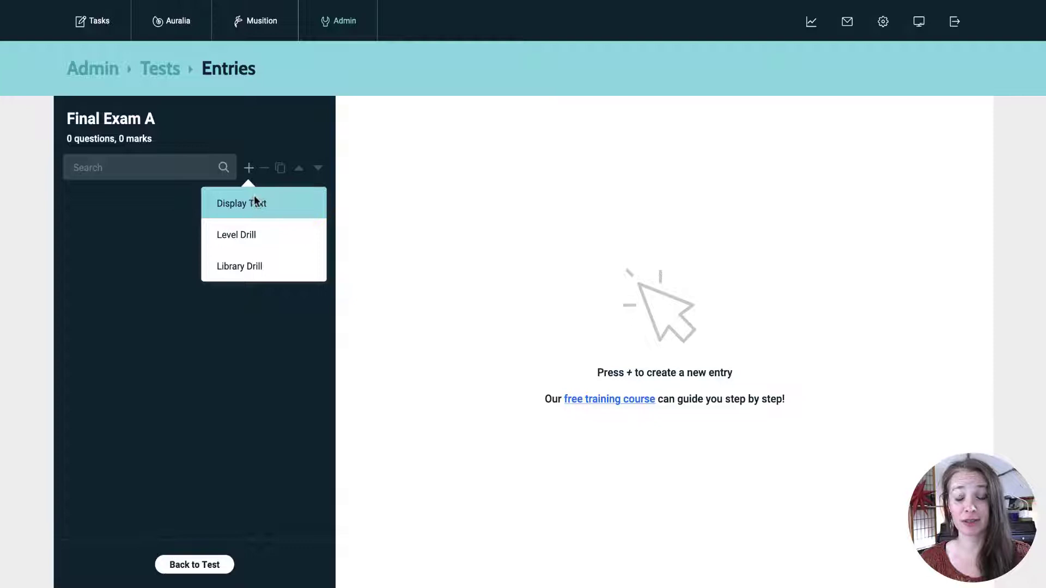
# - Save a Display Text entry 'Instructions' reading 'Complete the exam. You will have a one hour time limit.'
pyautogui.click(254, 201)
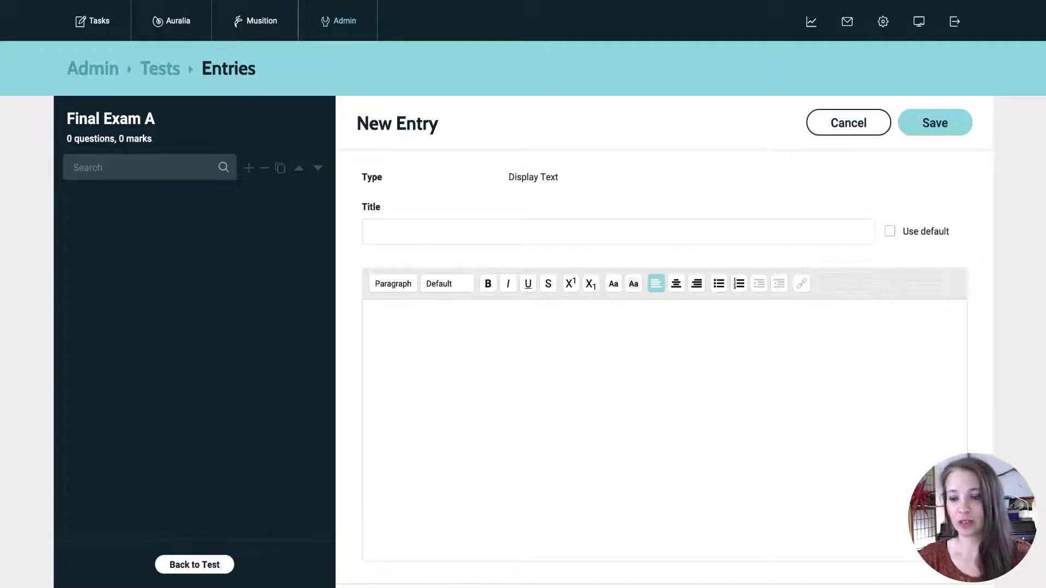
pyautogui.write('Instruction')
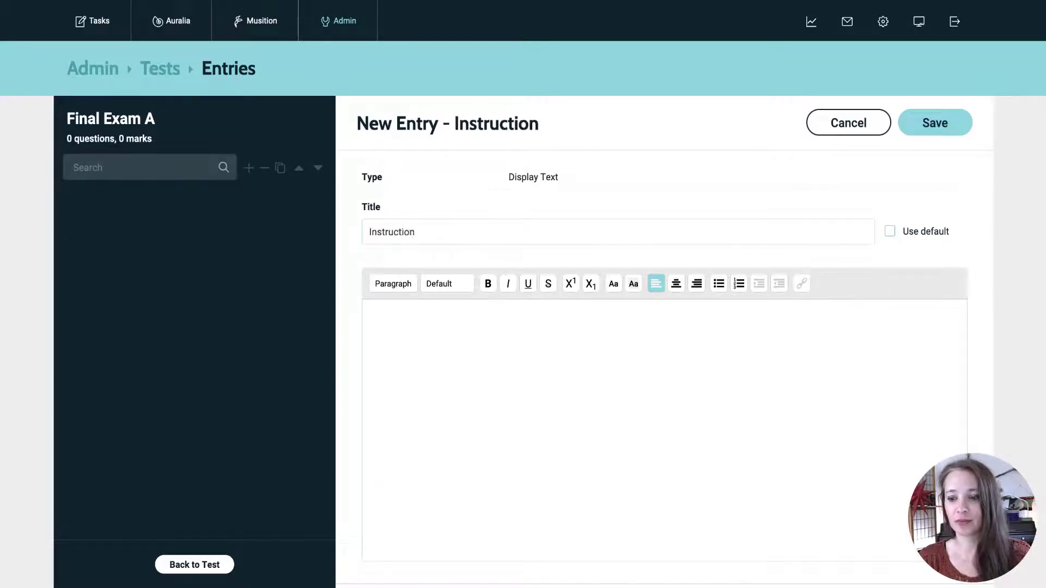
pyautogui.click(370, 316)
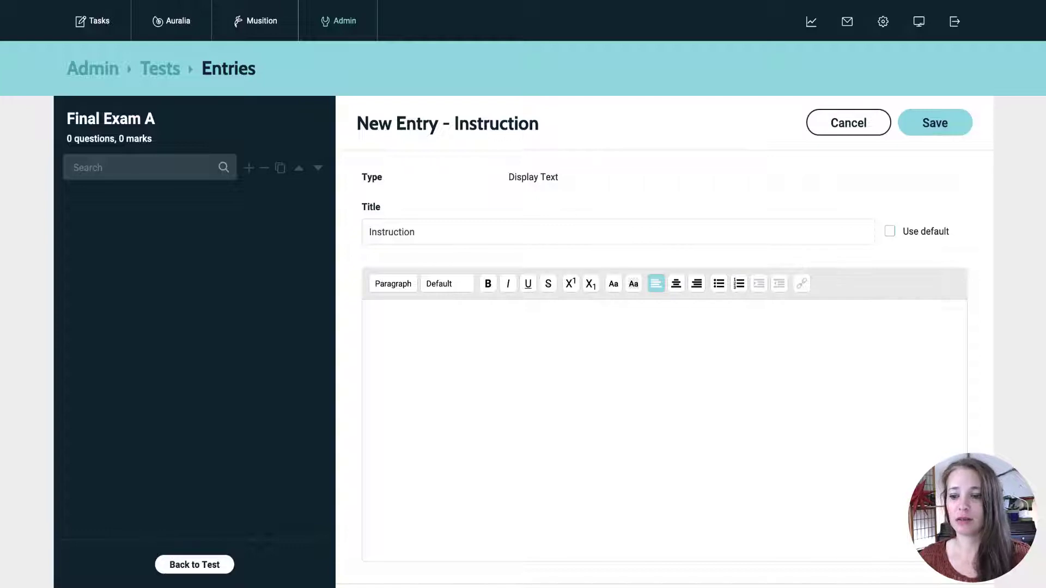
pyautogui.click(722, 235)
pyautogui.write('s')
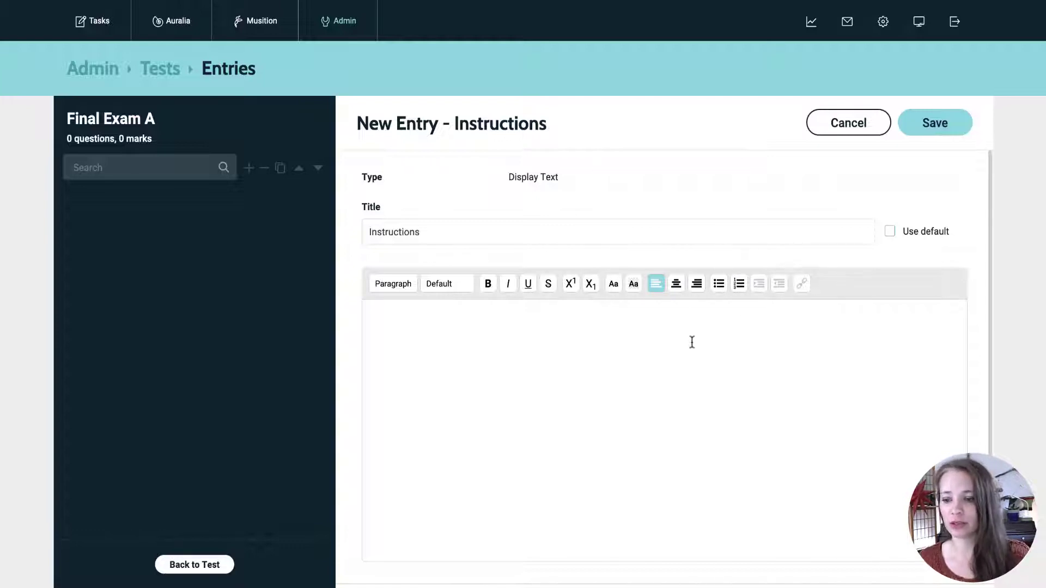
pyautogui.click(742, 320)
pyautogui.write('Comple')
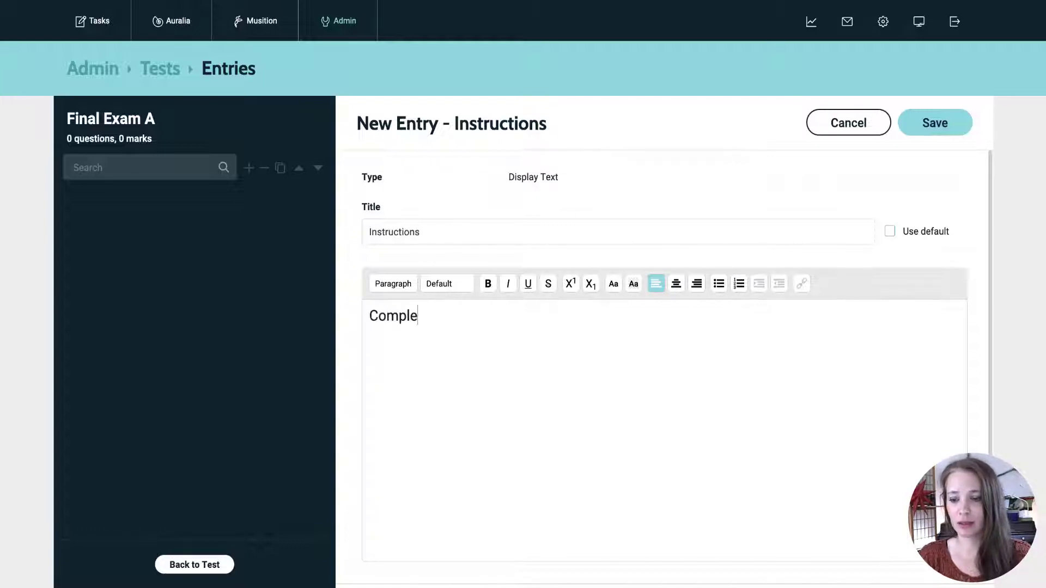
pyautogui.write('te the exa')
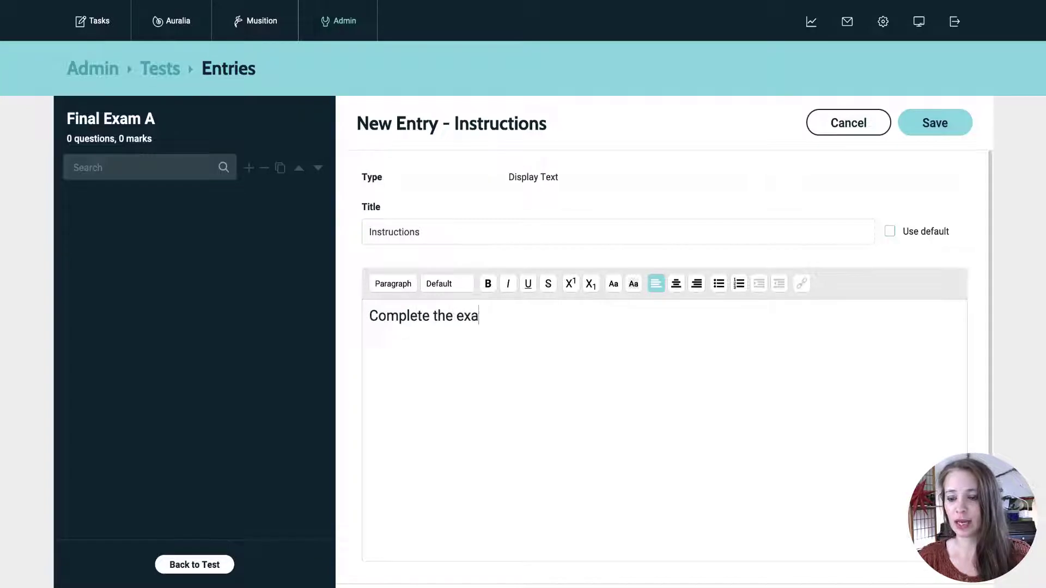
pyautogui.write('m. You will ')
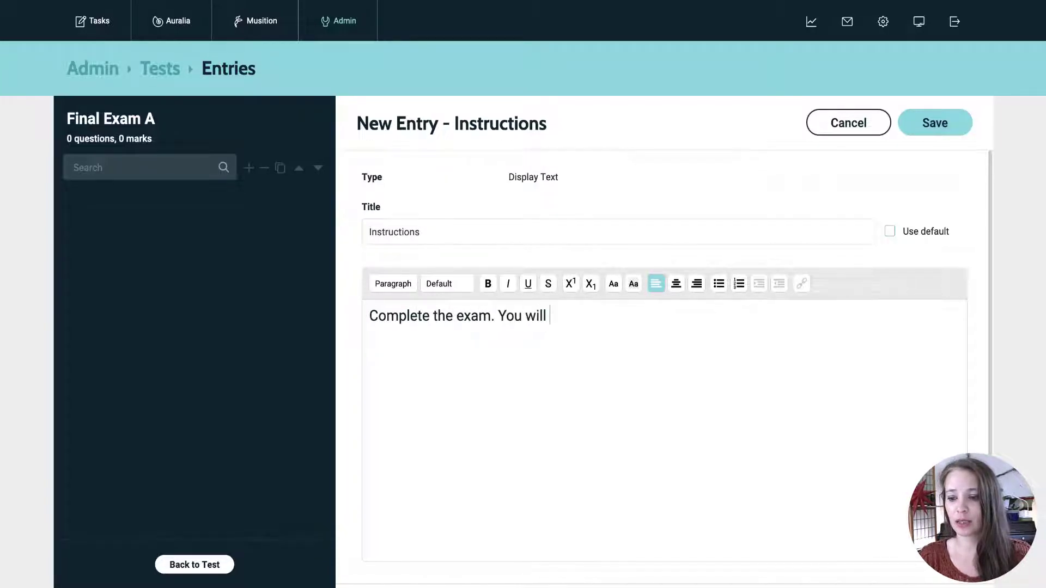
pyautogui.write('have a one hou')
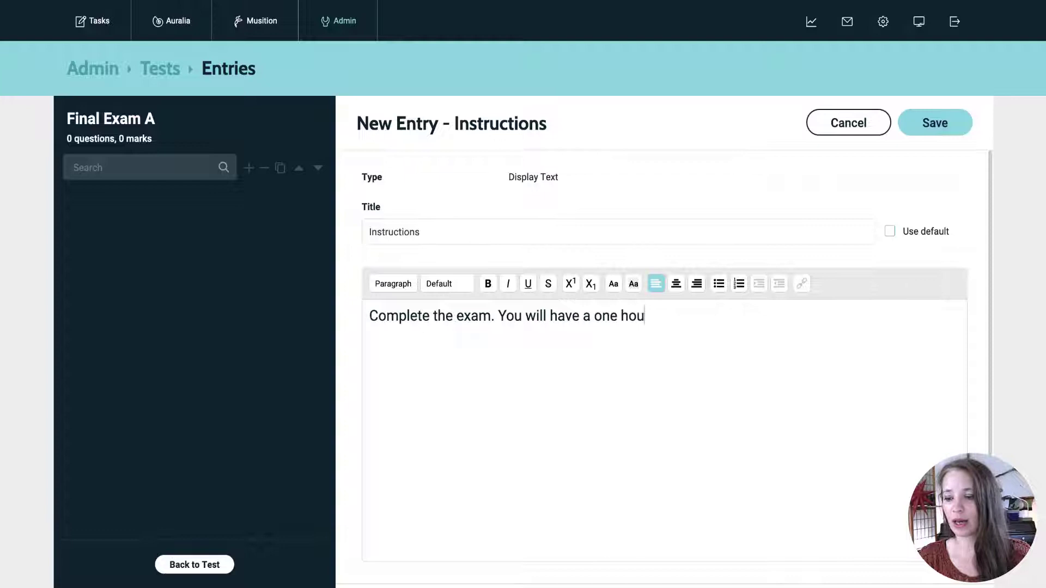
pyautogui.write('r time limit.')
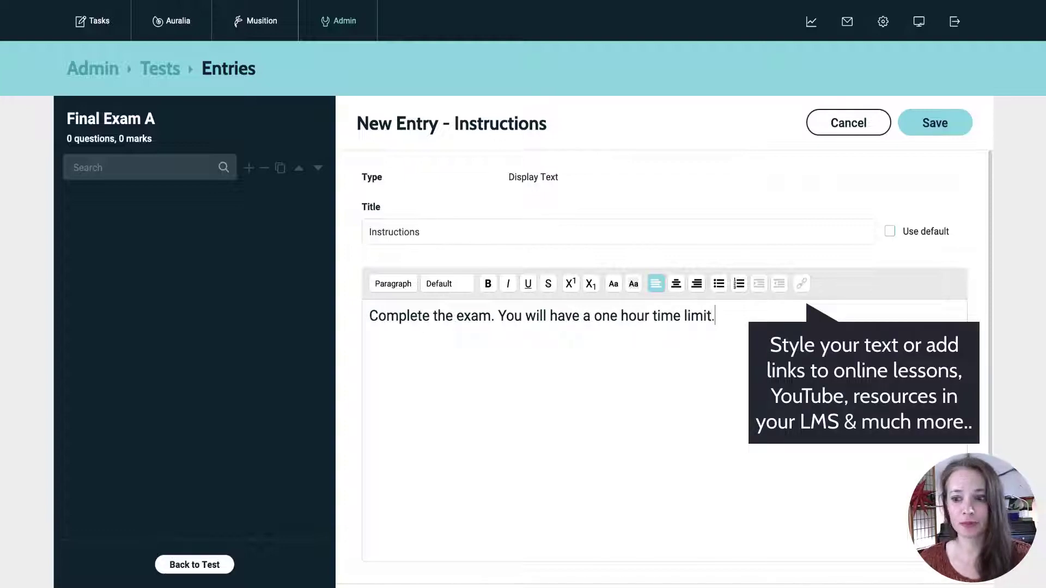
pyautogui.click(936, 125)
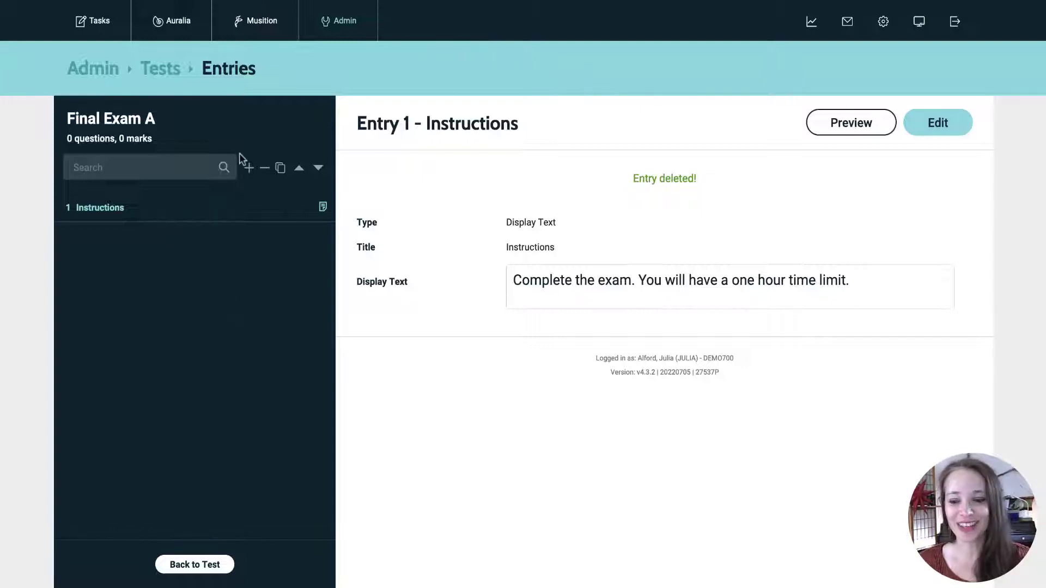
# - Add a Level Drill entry and set its syllabus to Theory & Aural I
pyautogui.click(249, 170)
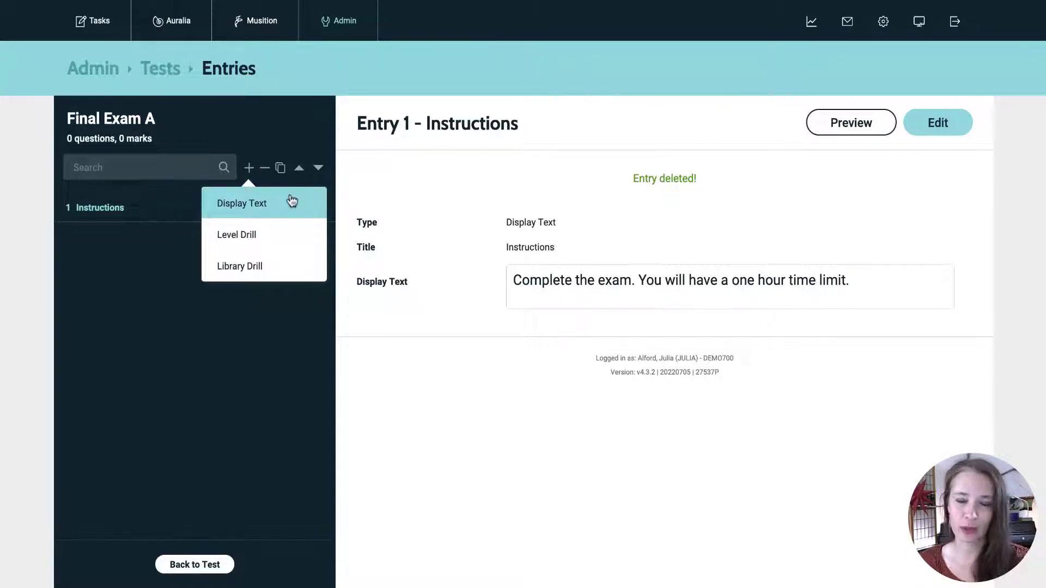
pyautogui.click(290, 248)
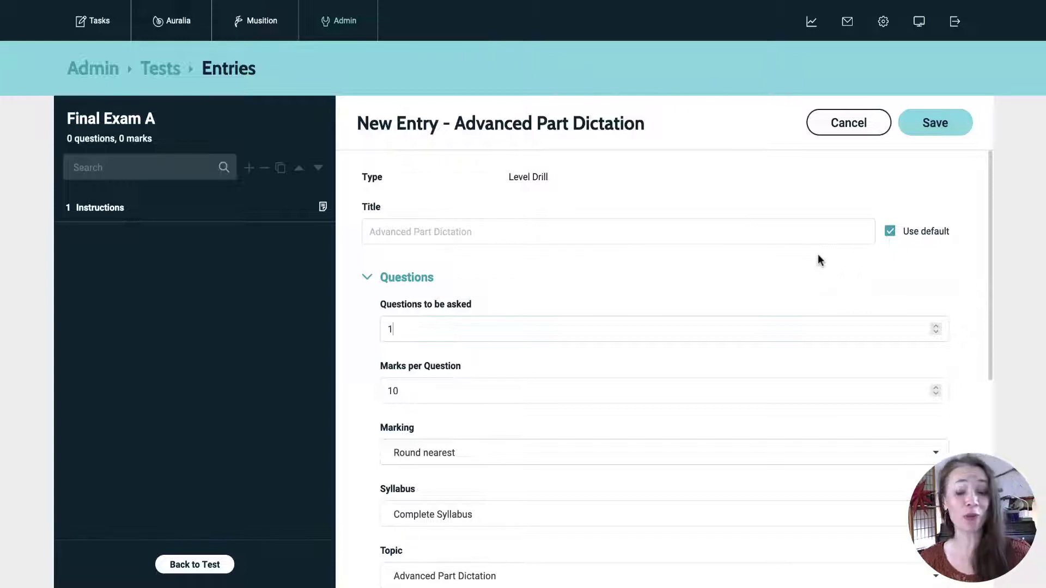
pyautogui.scroll(-1, 545, 302)
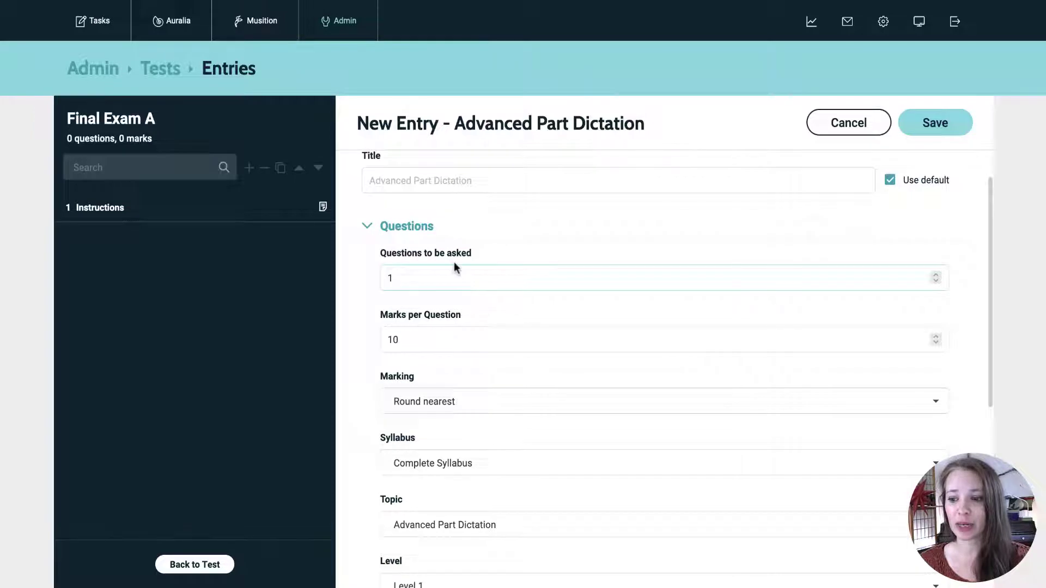
pyautogui.scroll(1, 455, 265)
pyautogui.scroll(-2, 456, 267)
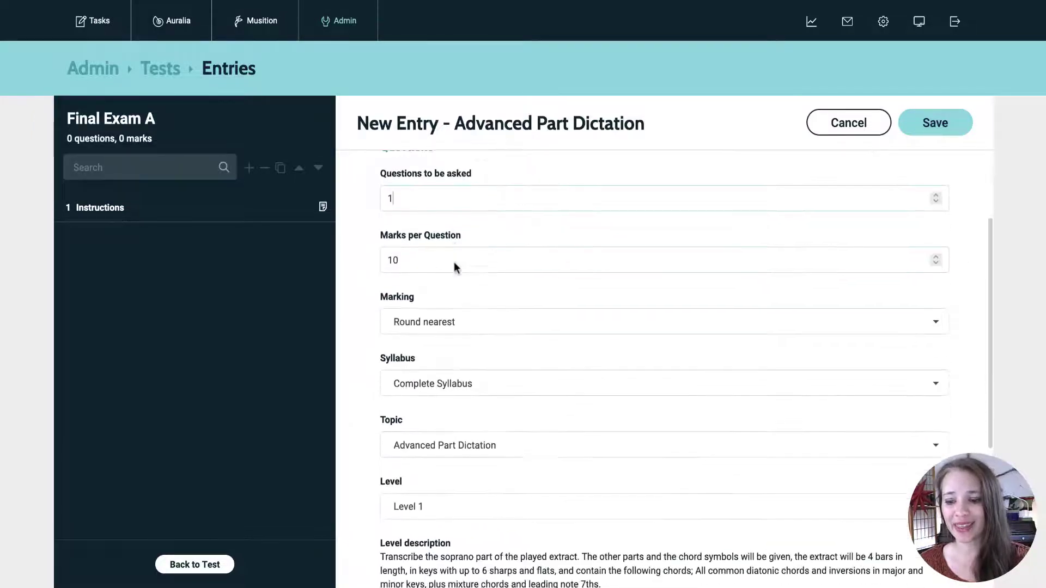
pyautogui.scroll(-2, 453, 261)
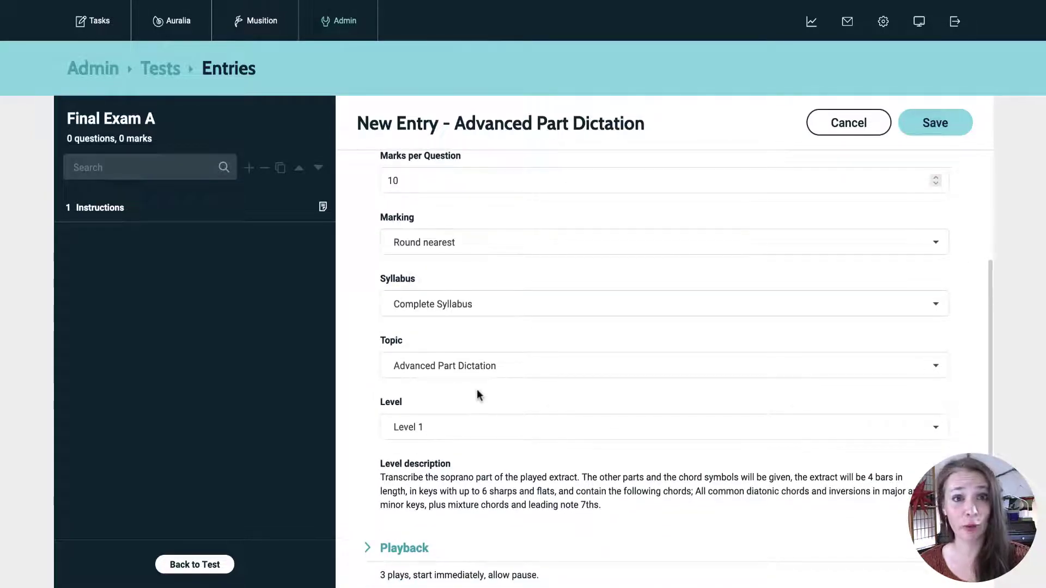
pyautogui.click(439, 308)
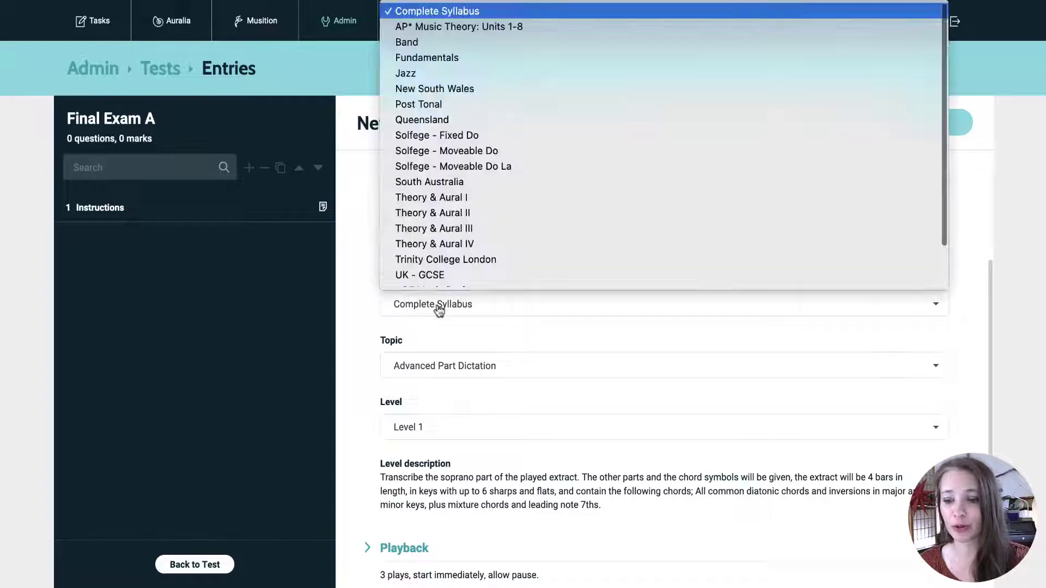
pyautogui.click(409, 314)
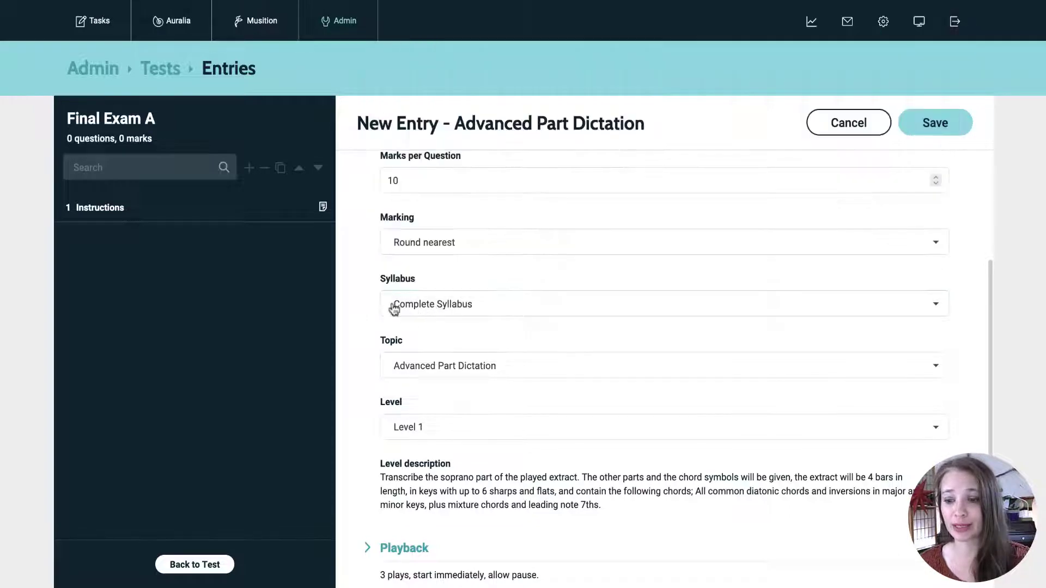
pyautogui.click(432, 307)
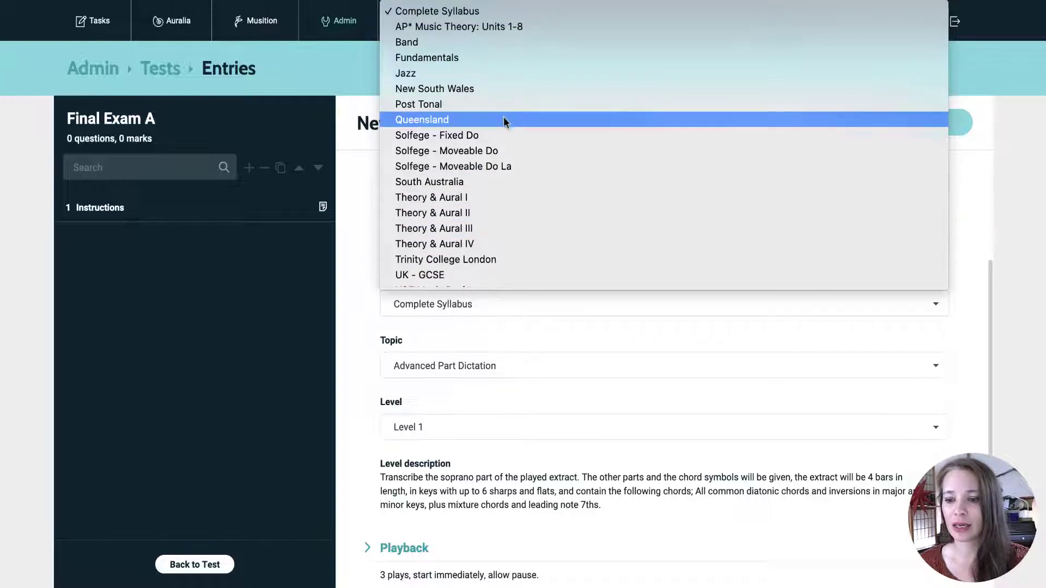
pyautogui.click(505, 198)
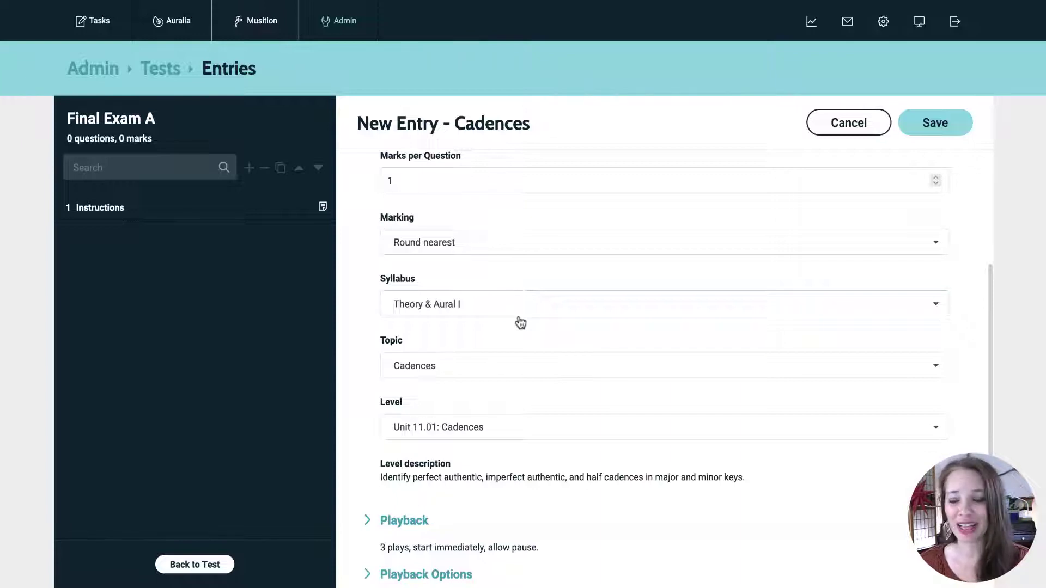
# - Set the entry's topic to Interval Recognition and level to Unit 4.03: Chromatic
pyautogui.scroll(-1, 439, 340)
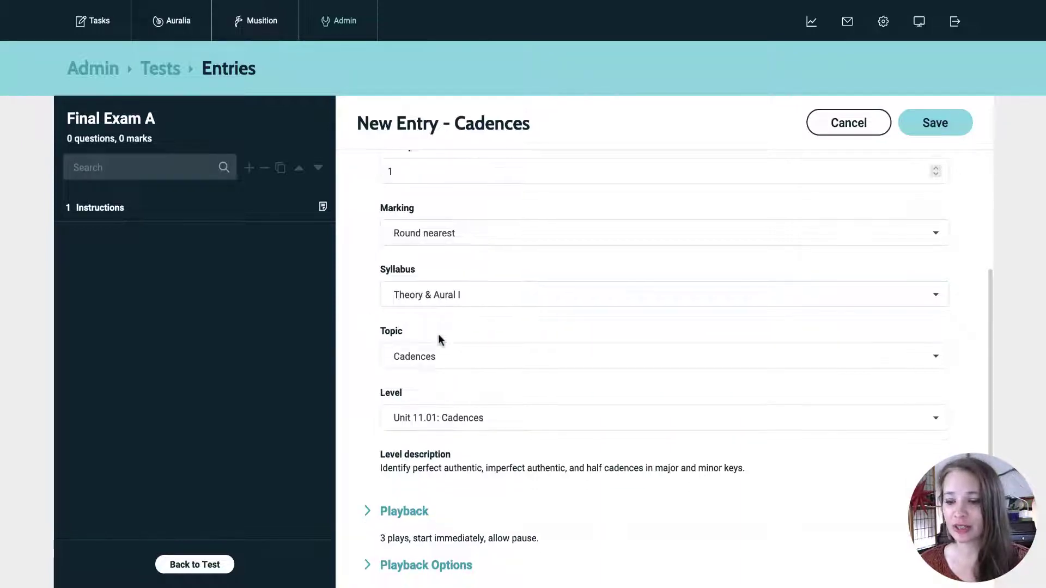
pyautogui.click(424, 355)
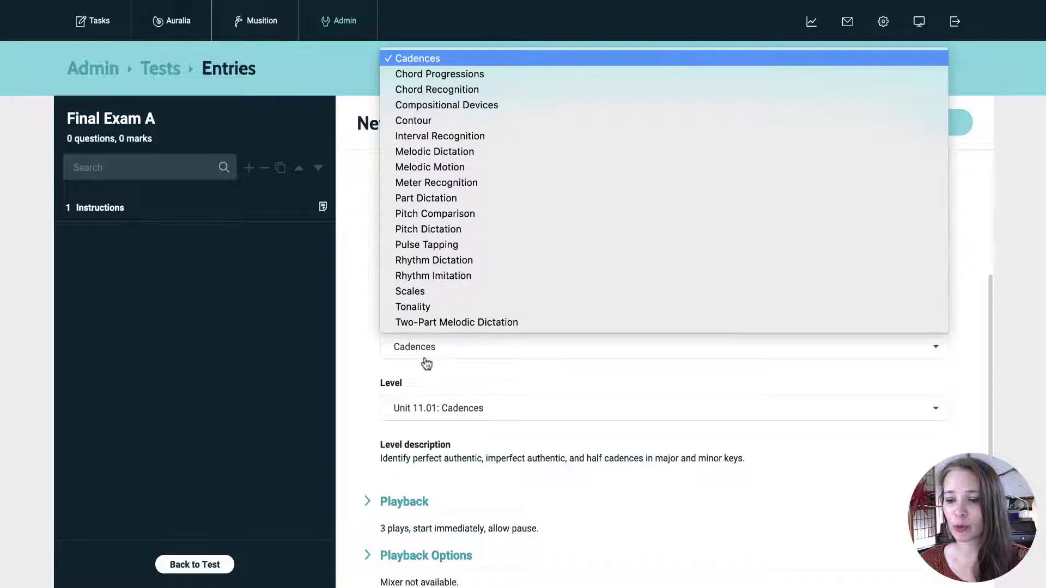
pyautogui.click(447, 137)
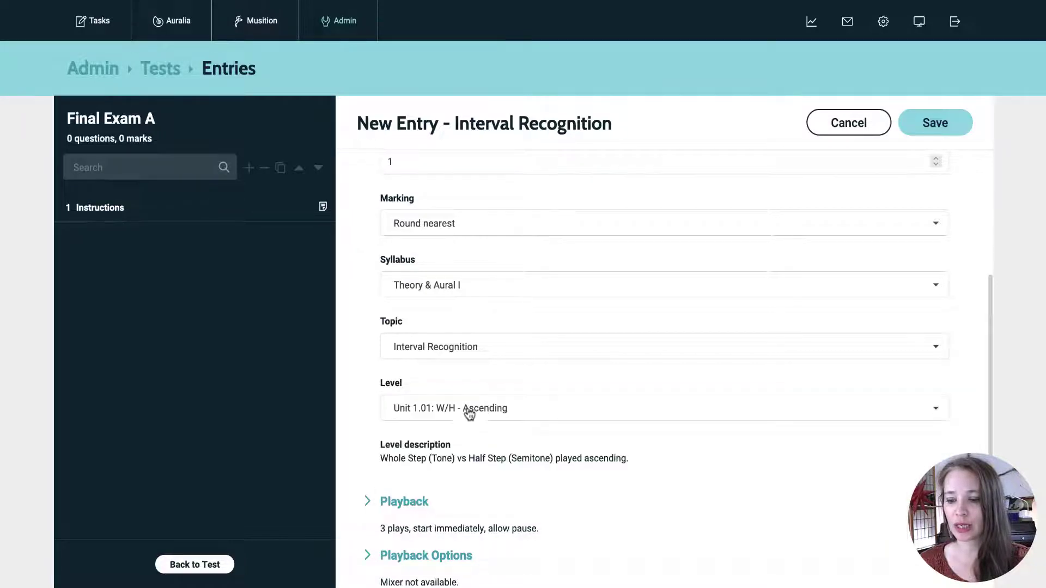
pyautogui.click(464, 410)
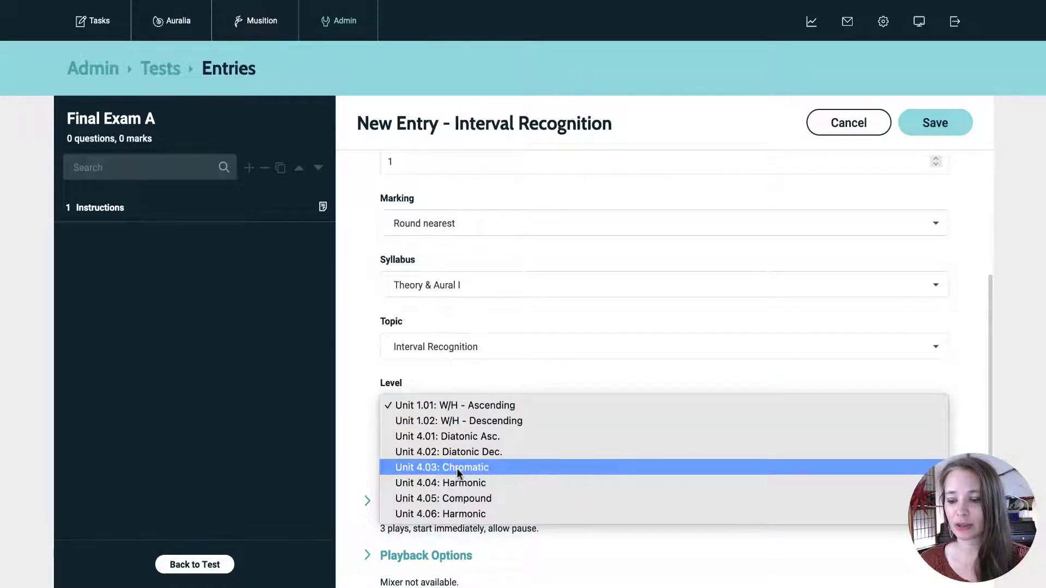
pyautogui.click(457, 469)
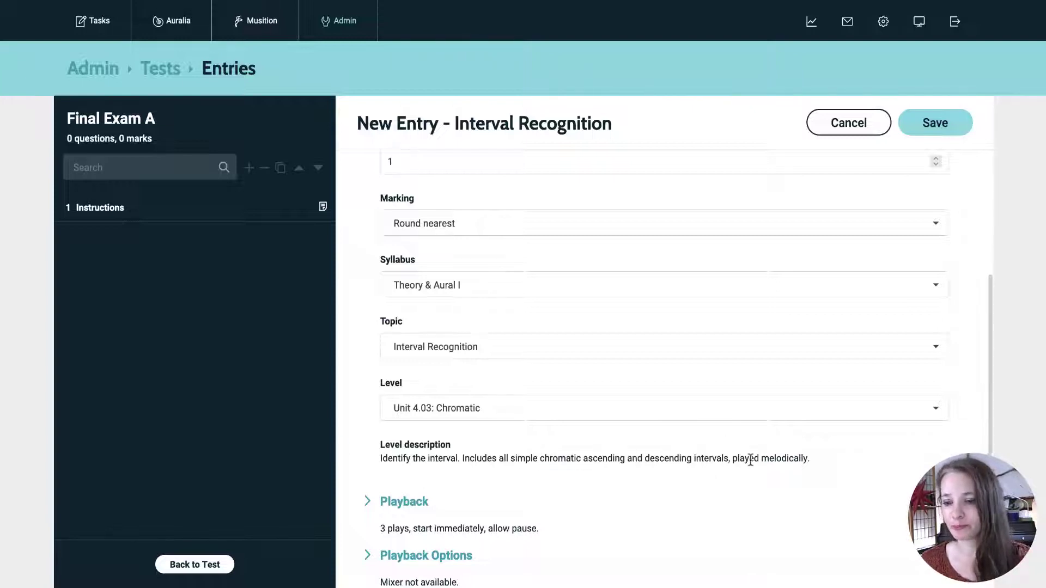
pyautogui.scroll(-2, 752, 461)
# - Set the Interval Recognition entry's number of plays to 5
pyautogui.scroll(-1, 750, 464)
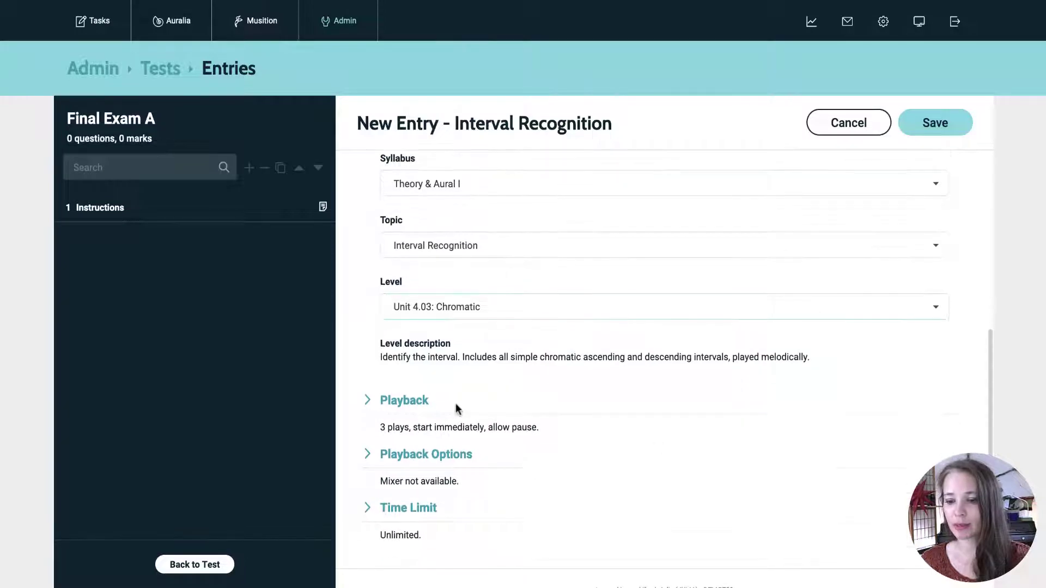
pyautogui.click(402, 404)
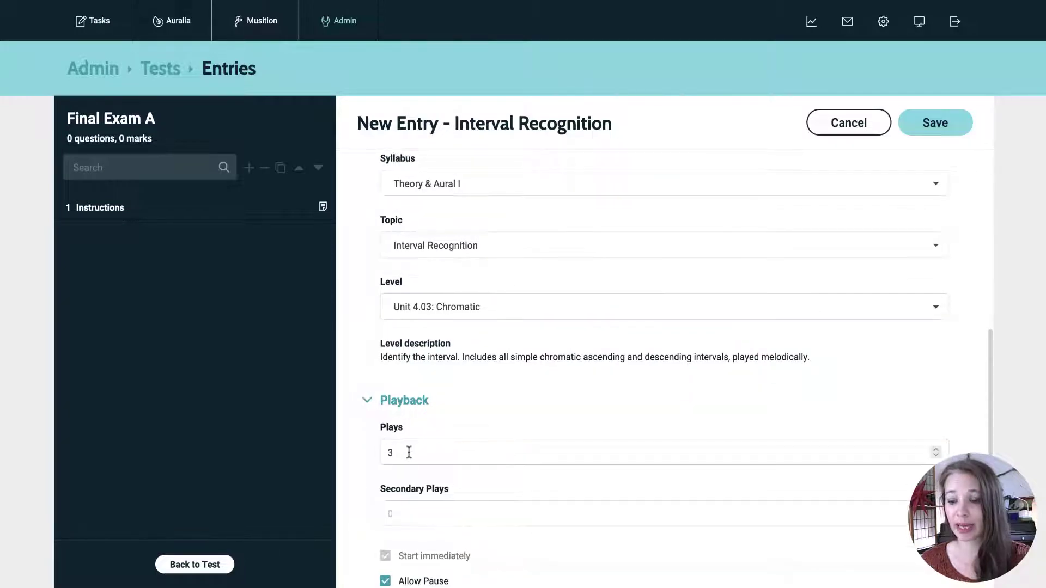
pyautogui.moveTo(408, 452); pyautogui.dragTo(332, 451)
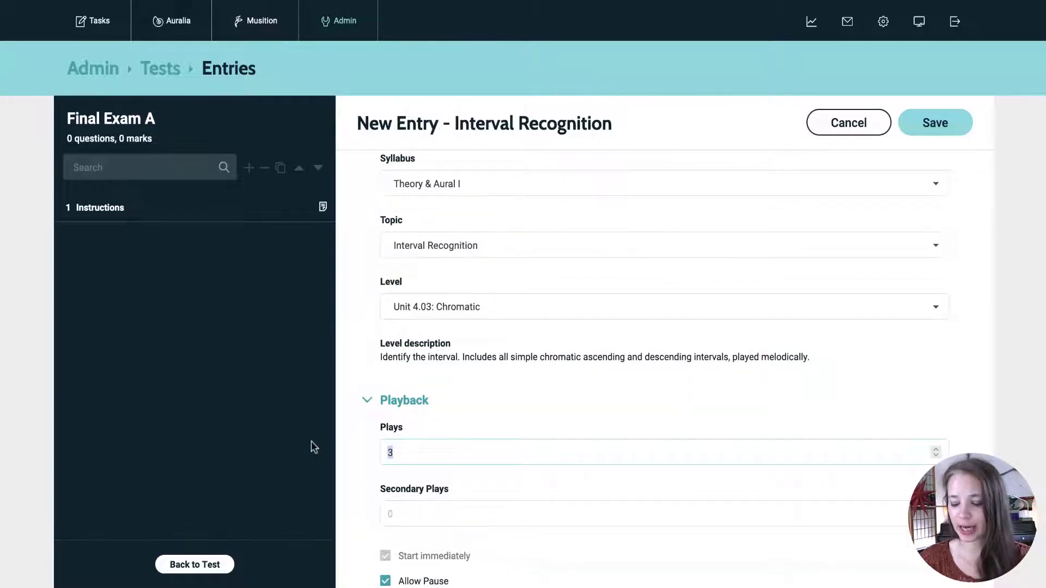
pyautogui.write('5')
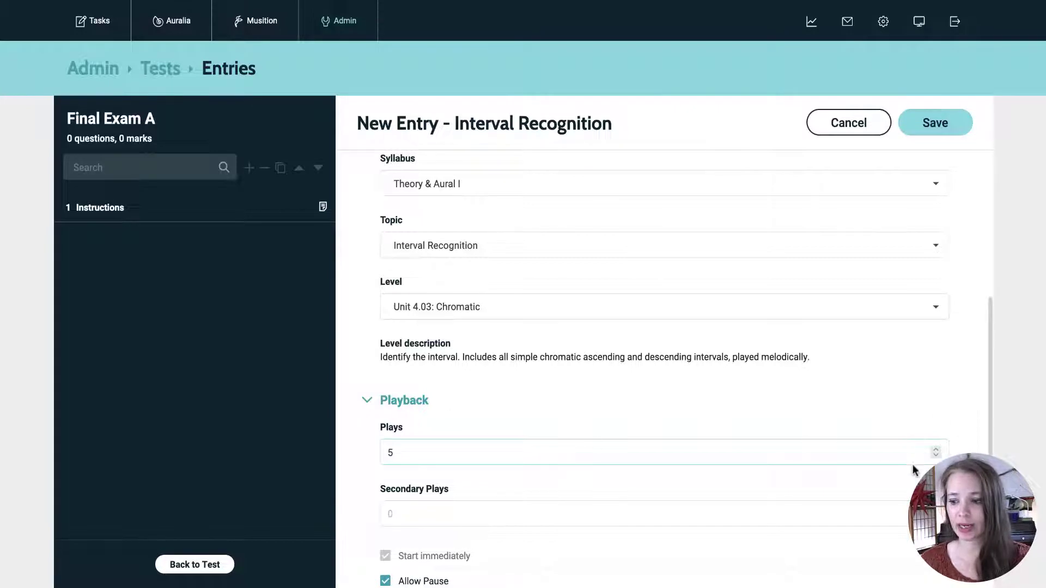
pyautogui.scroll(-2, 912, 442)
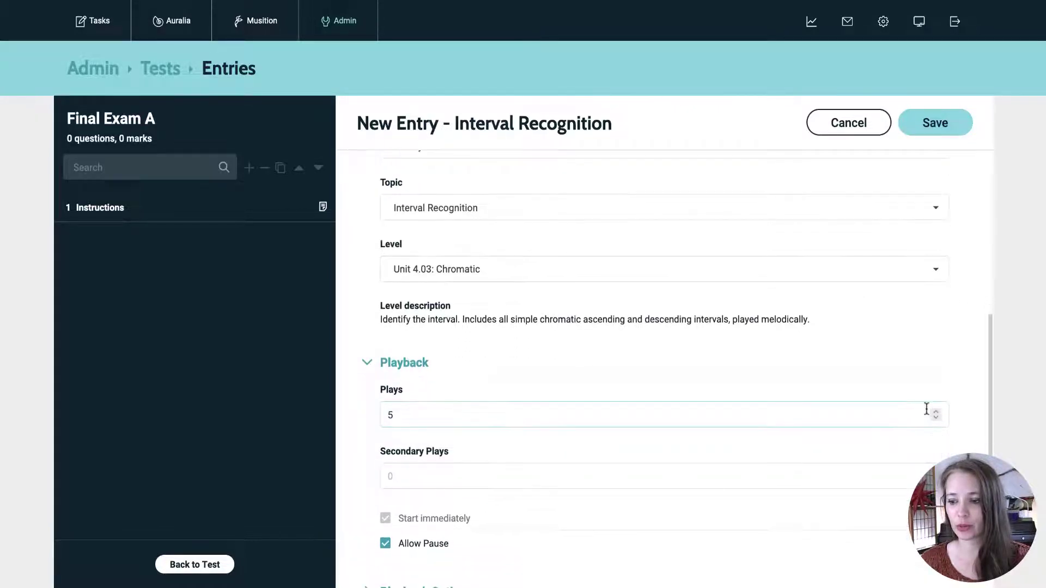
pyautogui.click(936, 418)
pyautogui.click(935, 413)
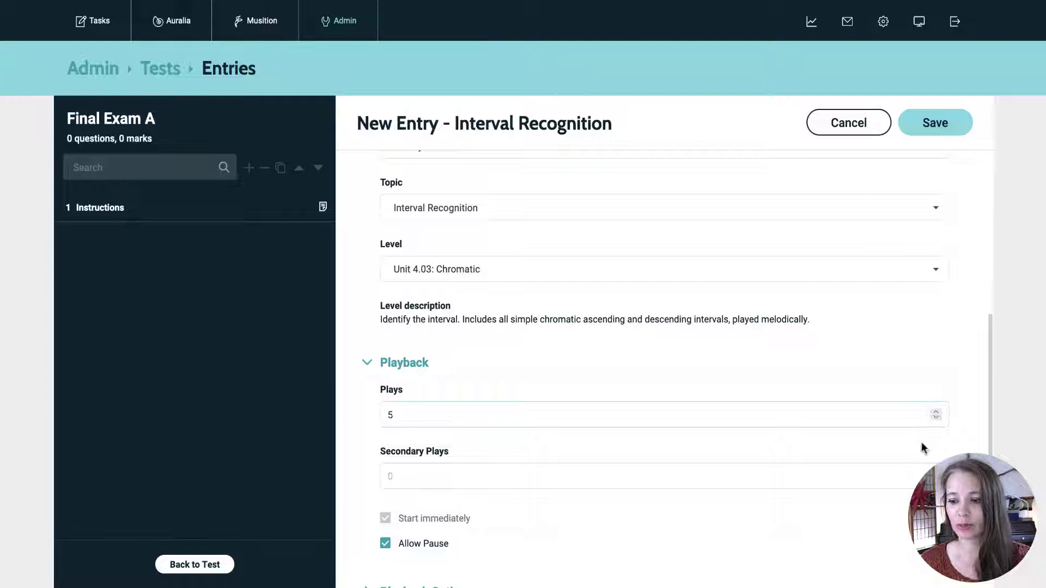
# - Expand the playback options and time limit sections, leaving the time limit Unlimited
pyautogui.scroll(-3, 921, 443)
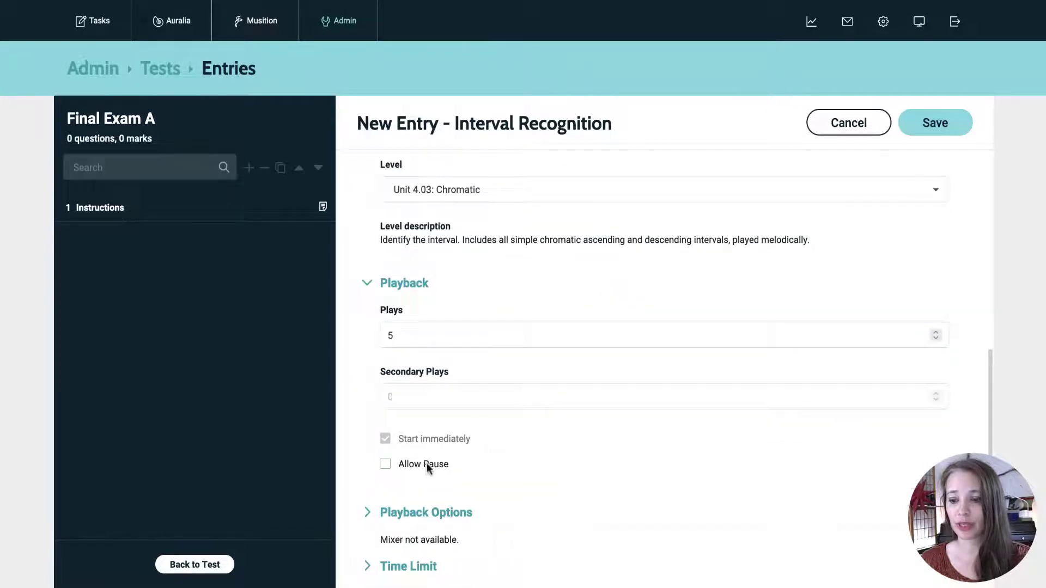
pyautogui.scroll(-1, 554, 489)
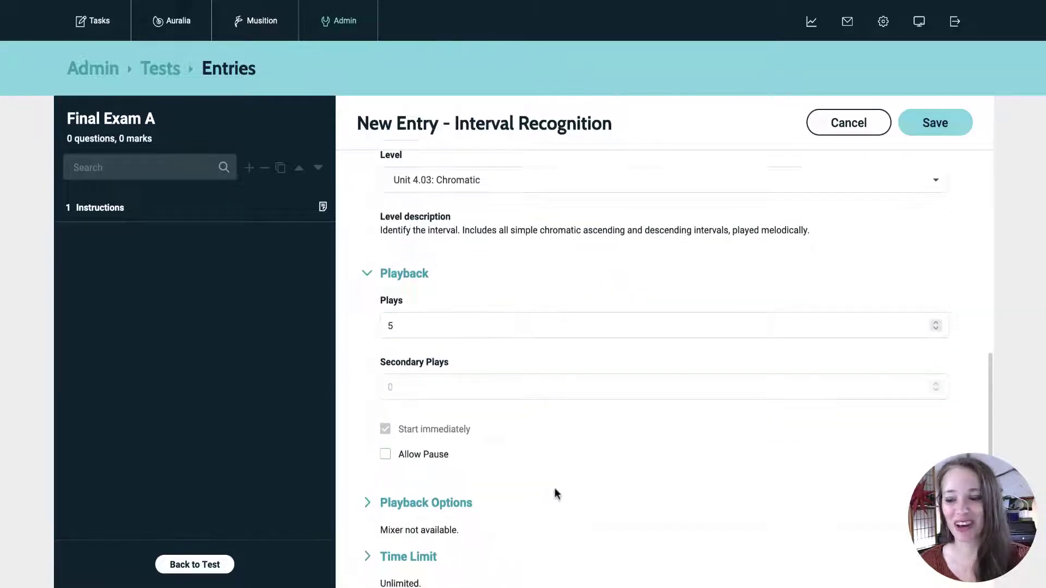
pyautogui.scroll(-2, 555, 489)
pyautogui.click(401, 410)
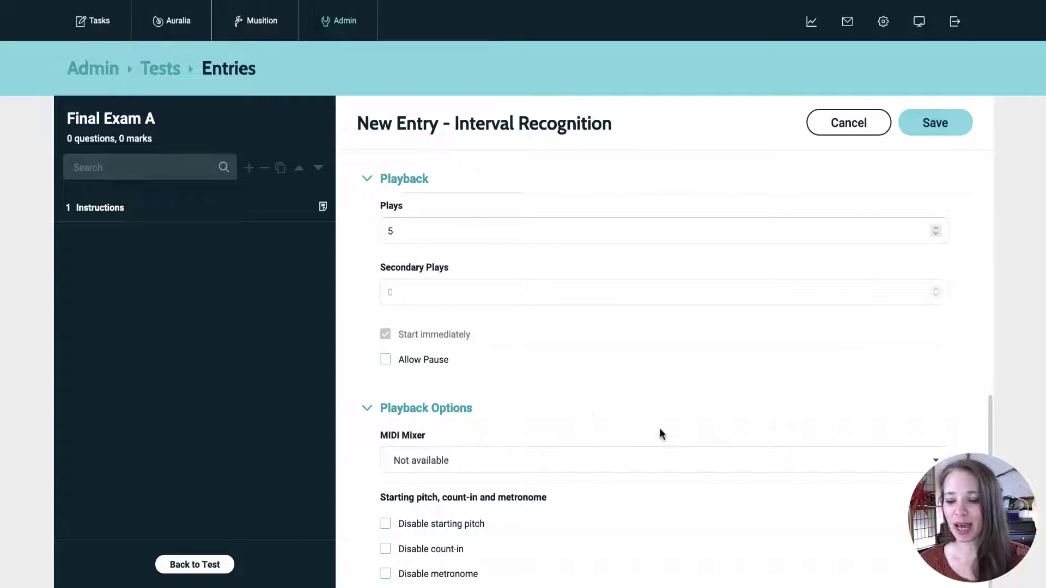
pyautogui.scroll(-2, 659, 434)
pyautogui.scroll(1, 432, 322)
pyautogui.scroll(-2, 444, 554)
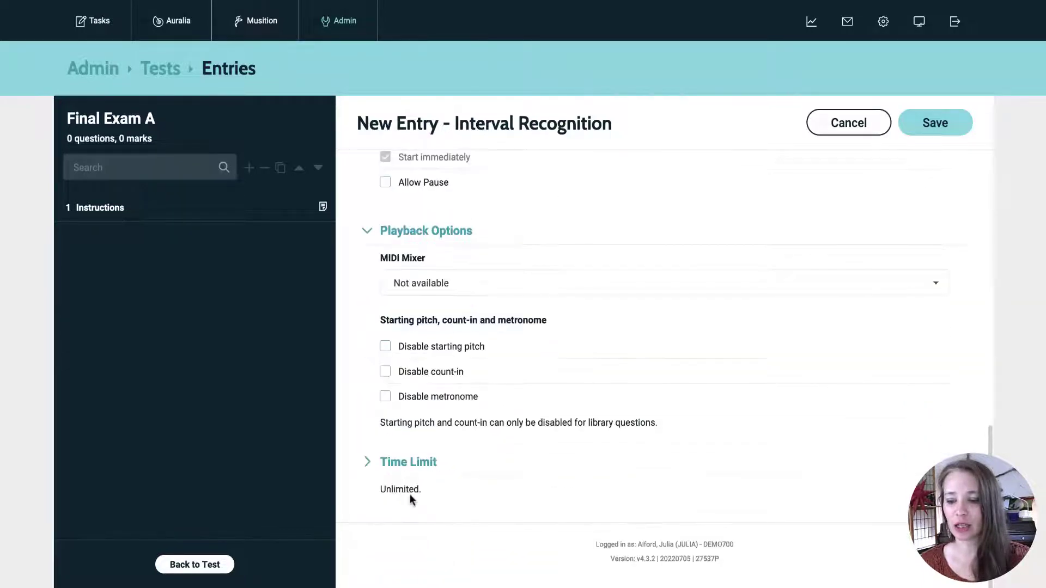
pyautogui.click(404, 461)
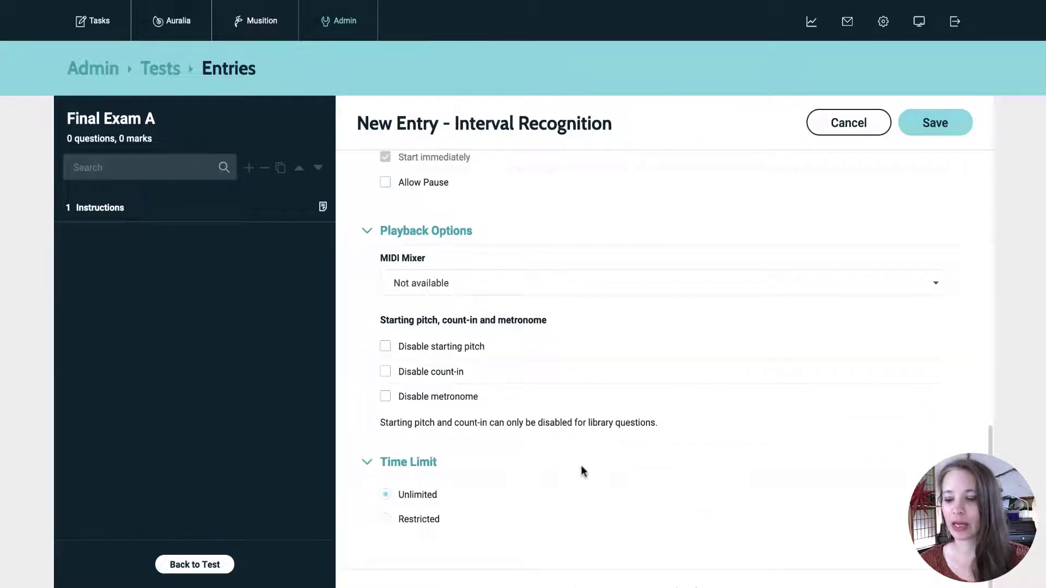
pyautogui.scroll(12, 582, 469)
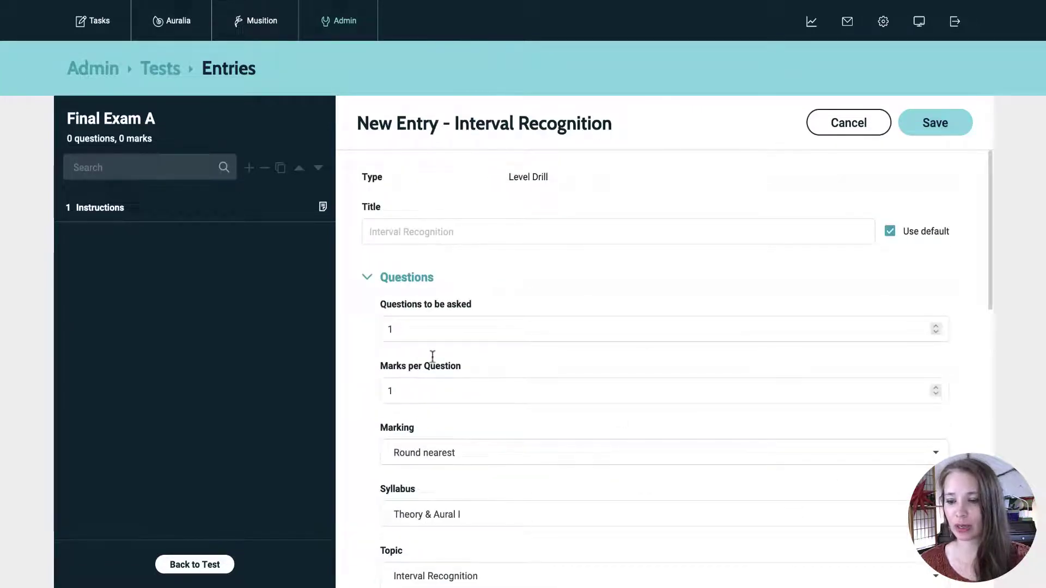
# - Save the Interval Recognition entry with 3 questions at 5 marks each, marked Round nearest
pyautogui.click(890, 231)
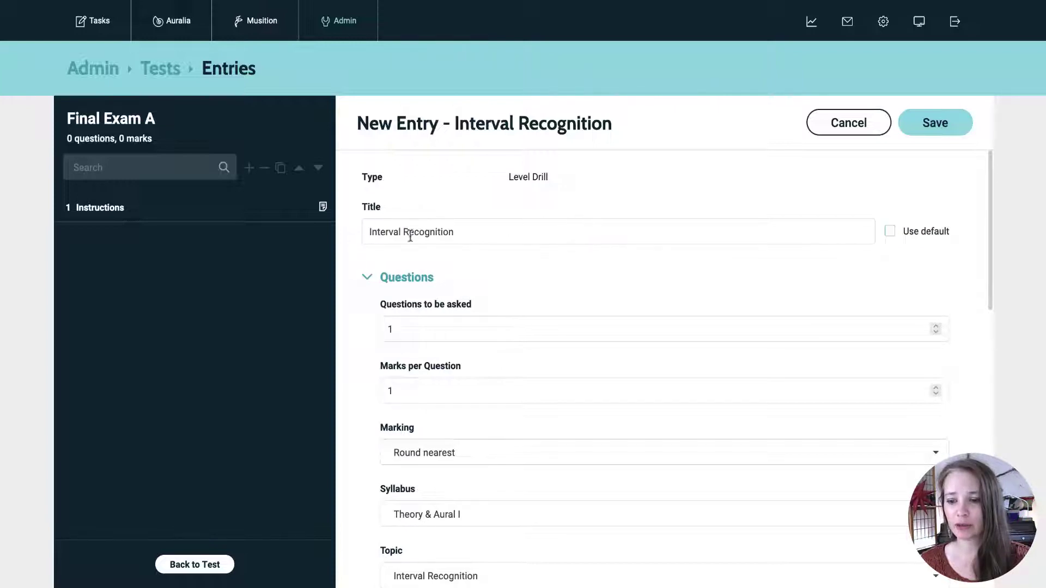
pyautogui.scroll(-1, 537, 256)
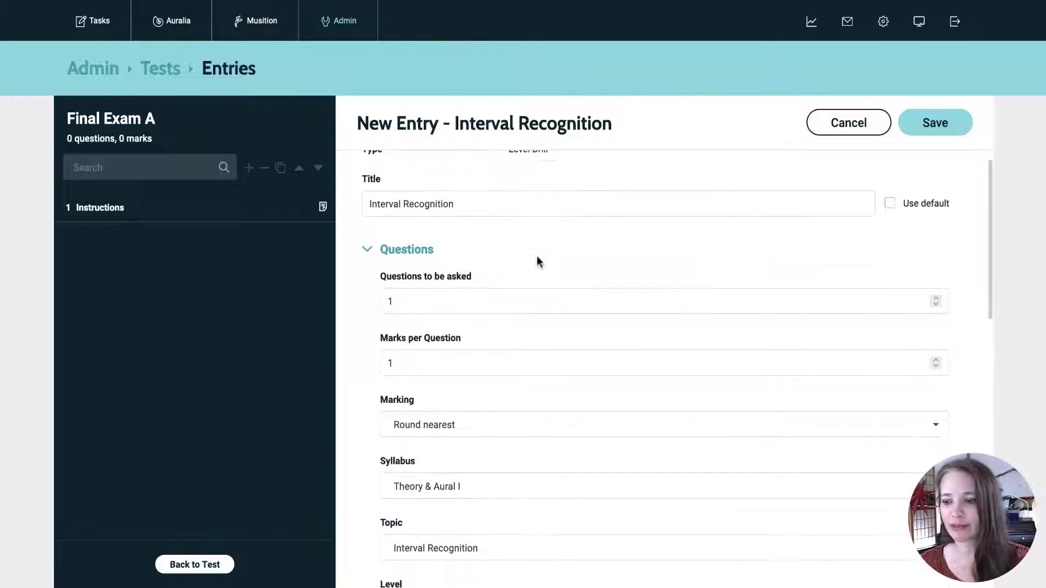
pyautogui.doubleClick(383, 292)
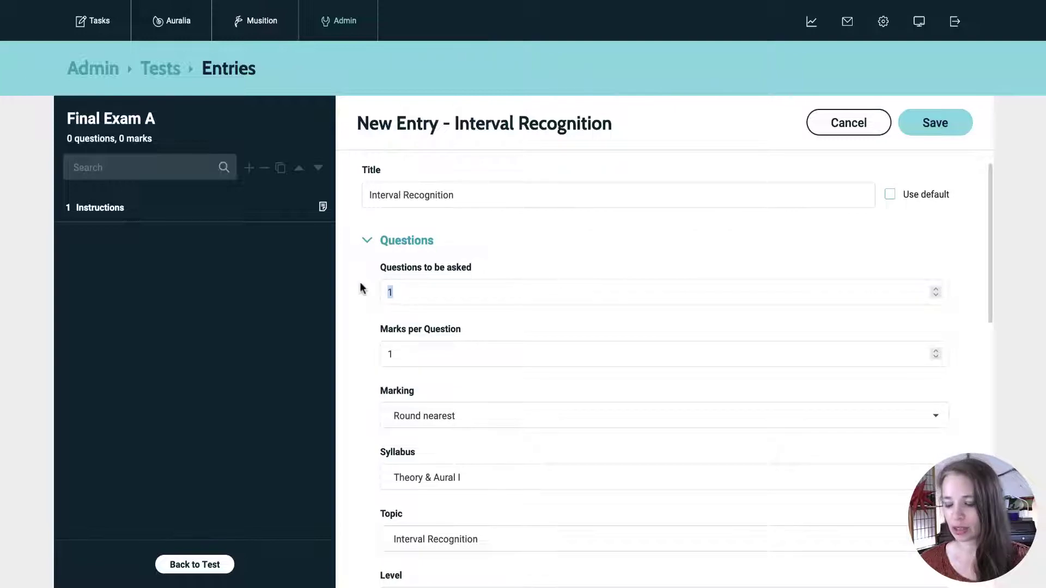
pyautogui.write('3')
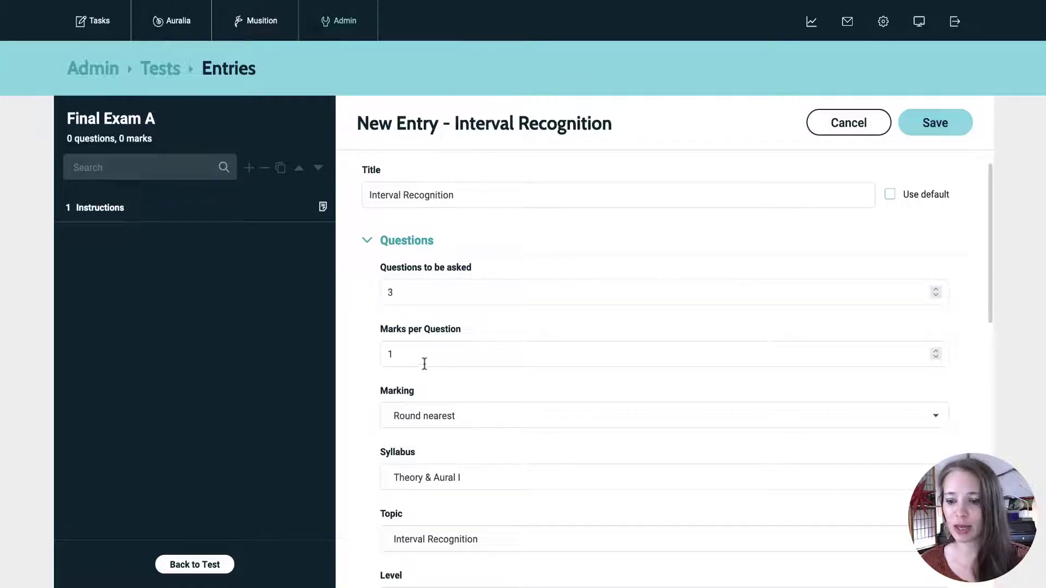
pyautogui.moveTo(422, 361); pyautogui.dragTo(354, 354)
pyautogui.write('5')
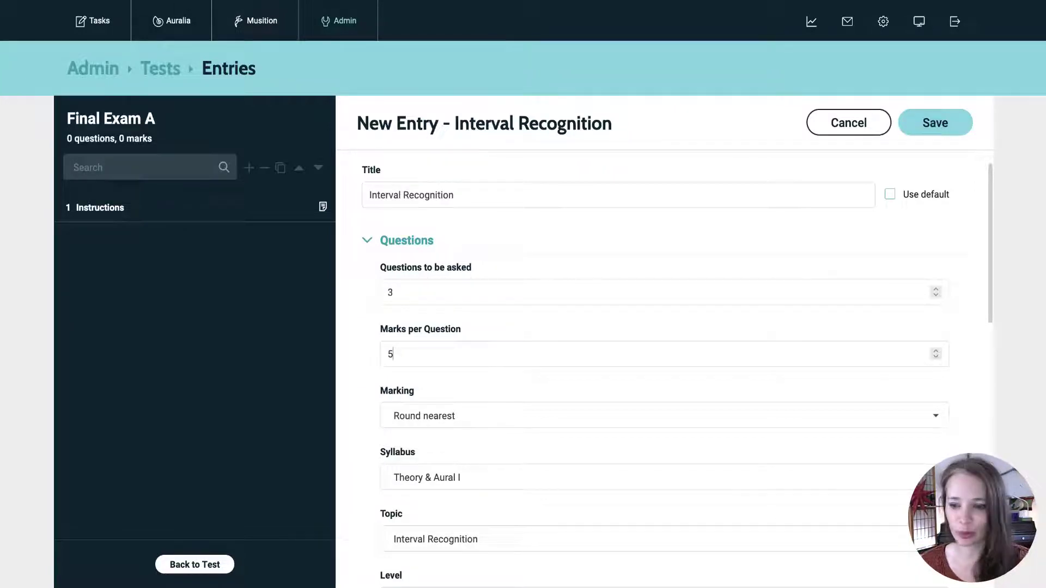
pyautogui.scroll(-1, 403, 350)
pyautogui.moveTo(406, 327); pyautogui.dragTo(361, 322)
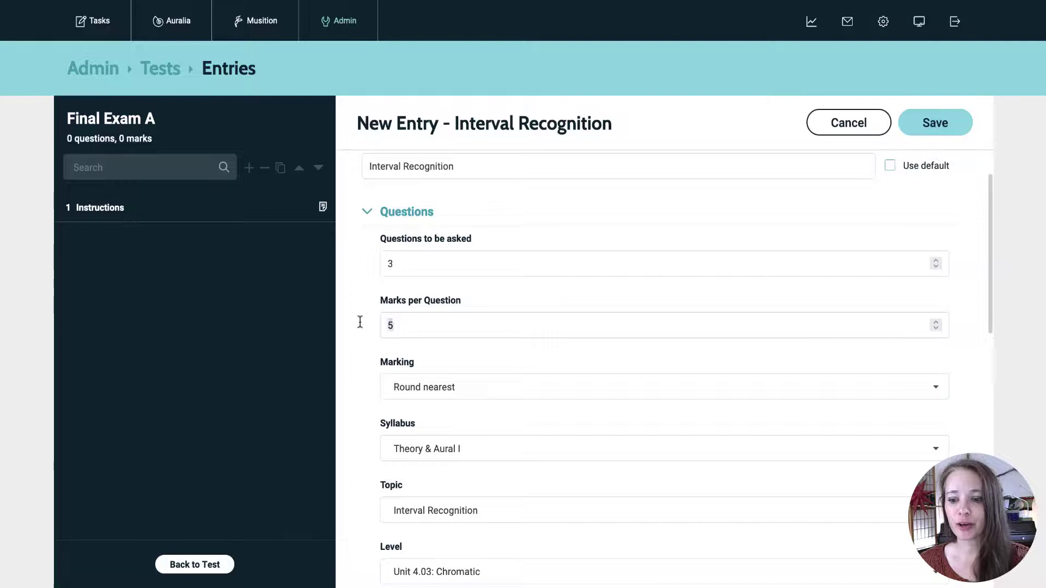
pyautogui.click(406, 387)
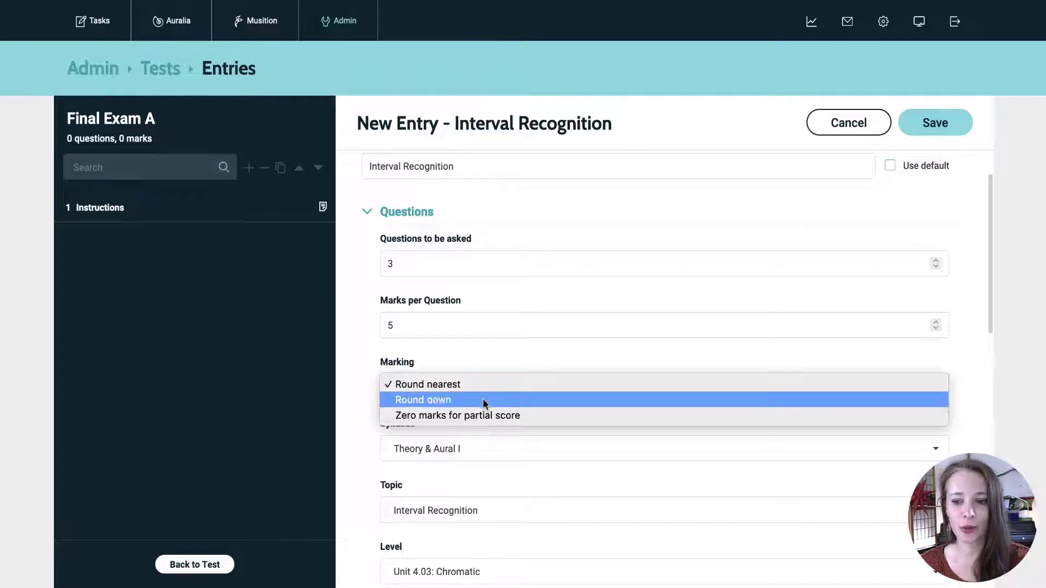
pyautogui.click(469, 365)
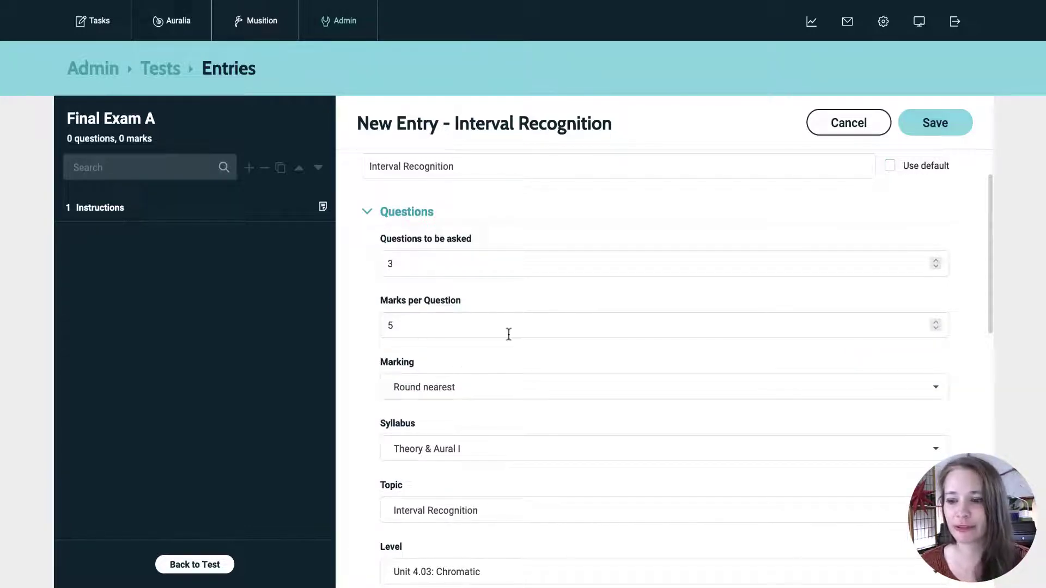
pyautogui.click(933, 130)
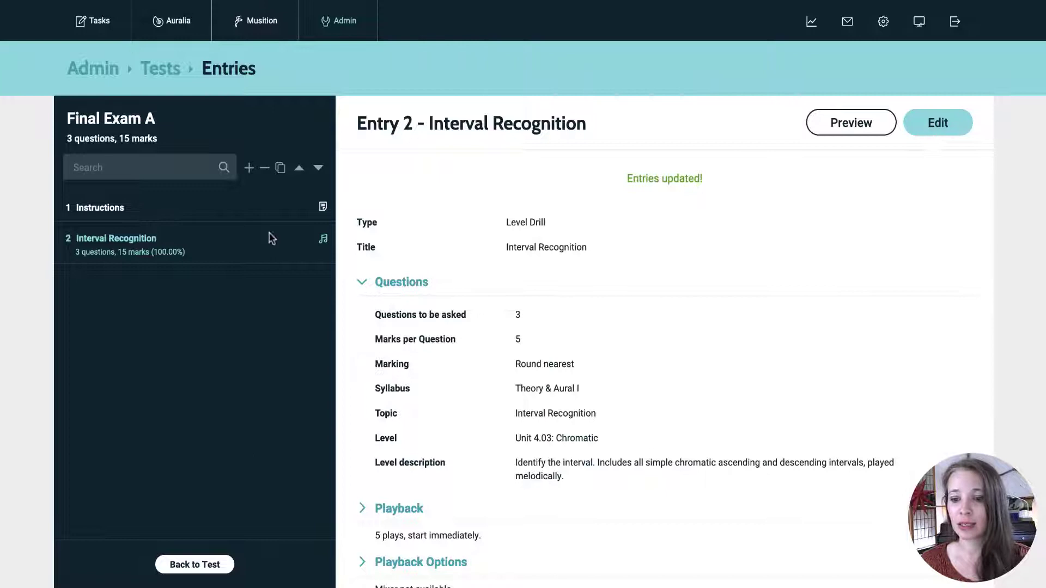
# - Add a Library Drill entry to Final Exam A from the entries list
pyautogui.click(249, 173)
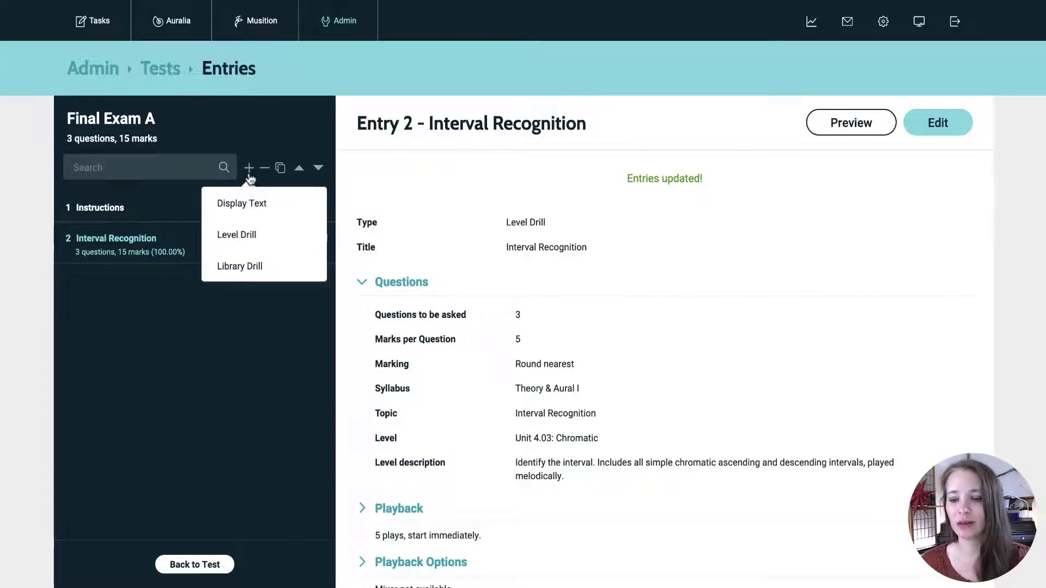
pyautogui.click(309, 270)
# - Title the Library Drill entry 'Melodic Dictation' with 1 question worth 30 marks
pyautogui.write('1')
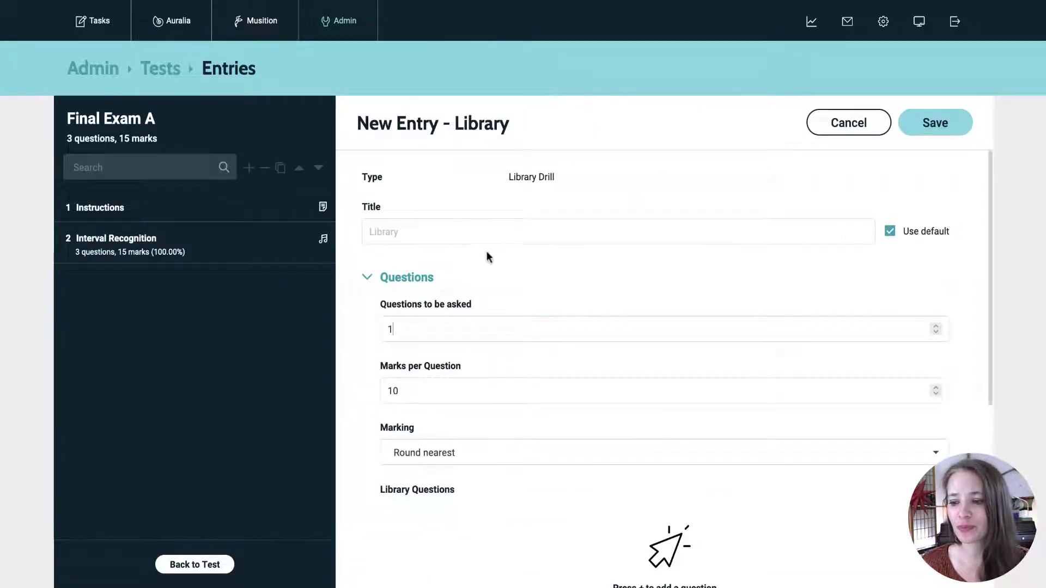
pyautogui.click(888, 232)
pyautogui.doubleClick(411, 231)
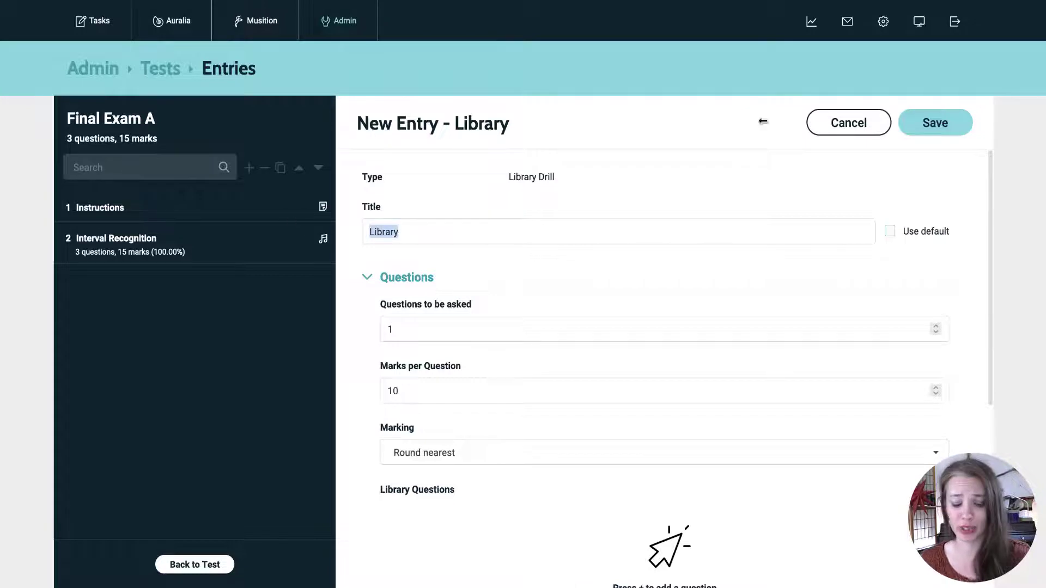
pyautogui.write('M')
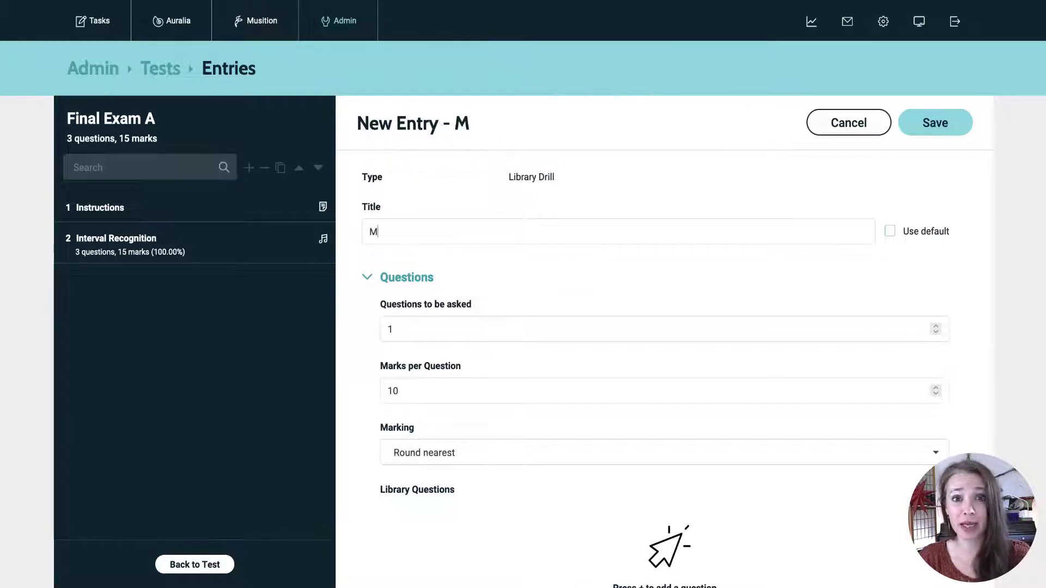
pyautogui.write('elodic D')
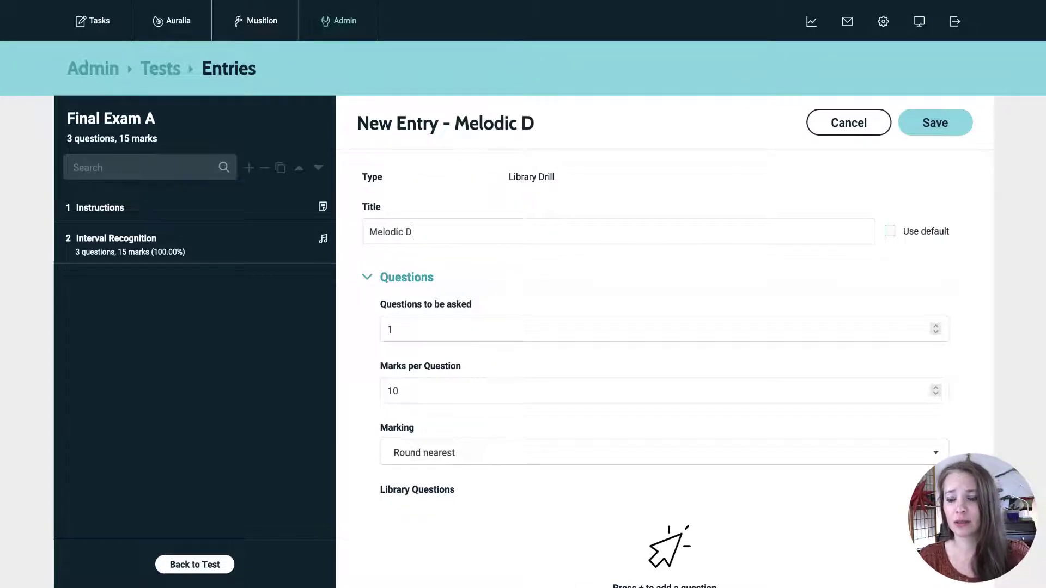
pyautogui.write('ictation')
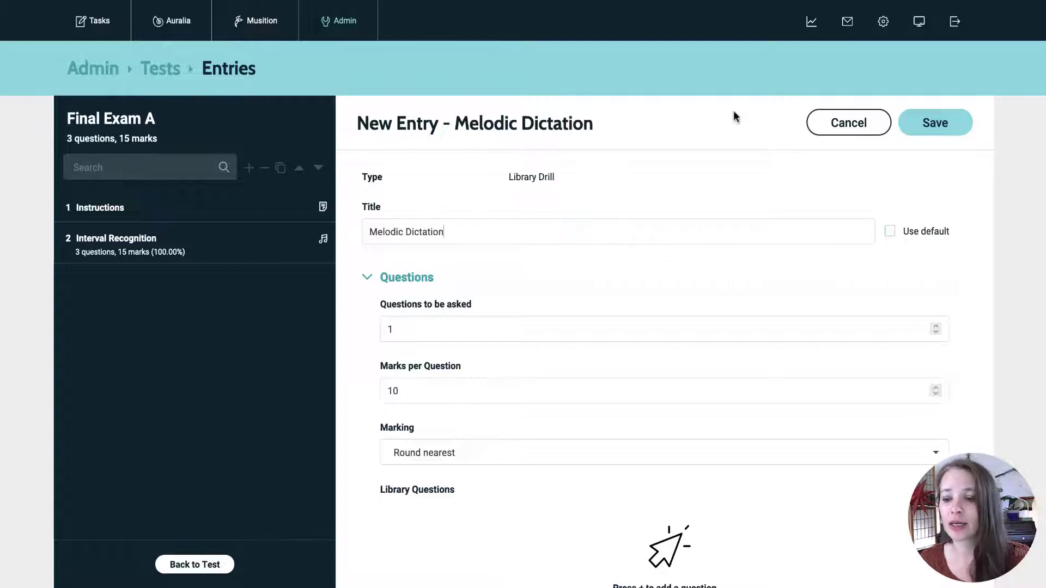
pyautogui.moveTo(418, 390); pyautogui.dragTo(355, 391)
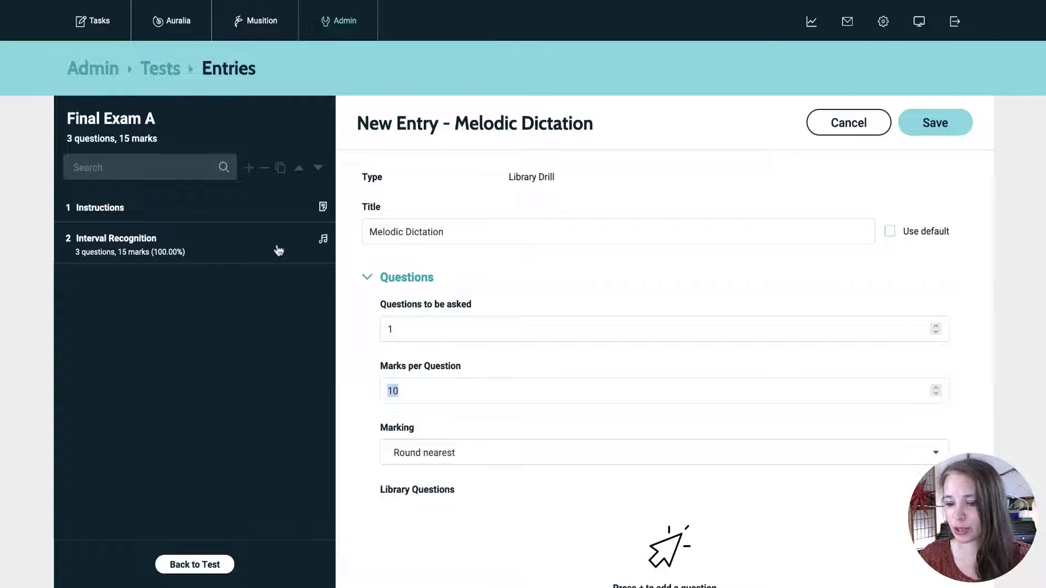
pyautogui.write('30')
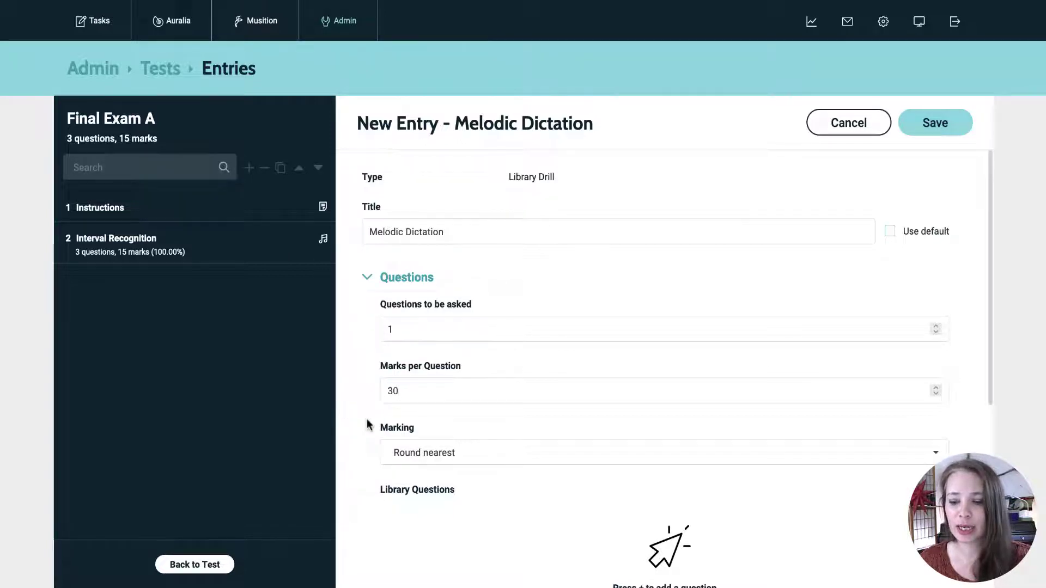
pyautogui.scroll(-3, 378, 450)
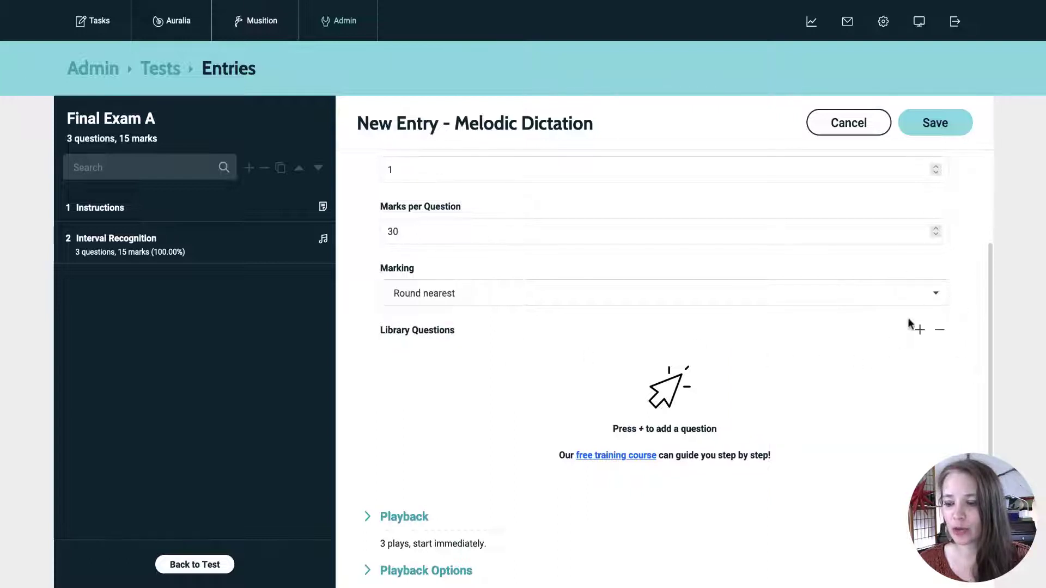
# - Search the library for 'melodic dictation' questions matching 'maria'
pyautogui.click(919, 329)
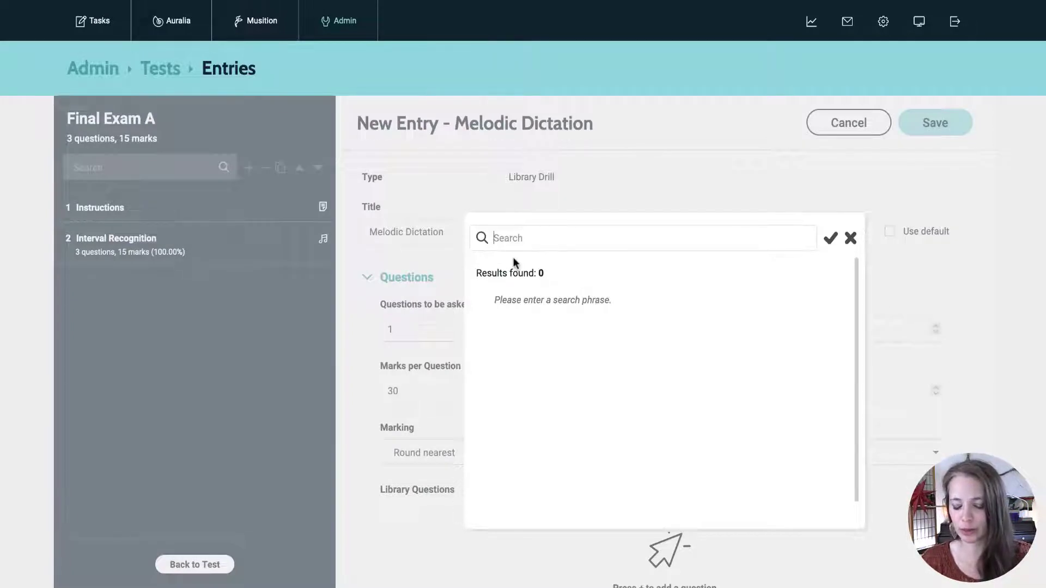
pyautogui.write("'")
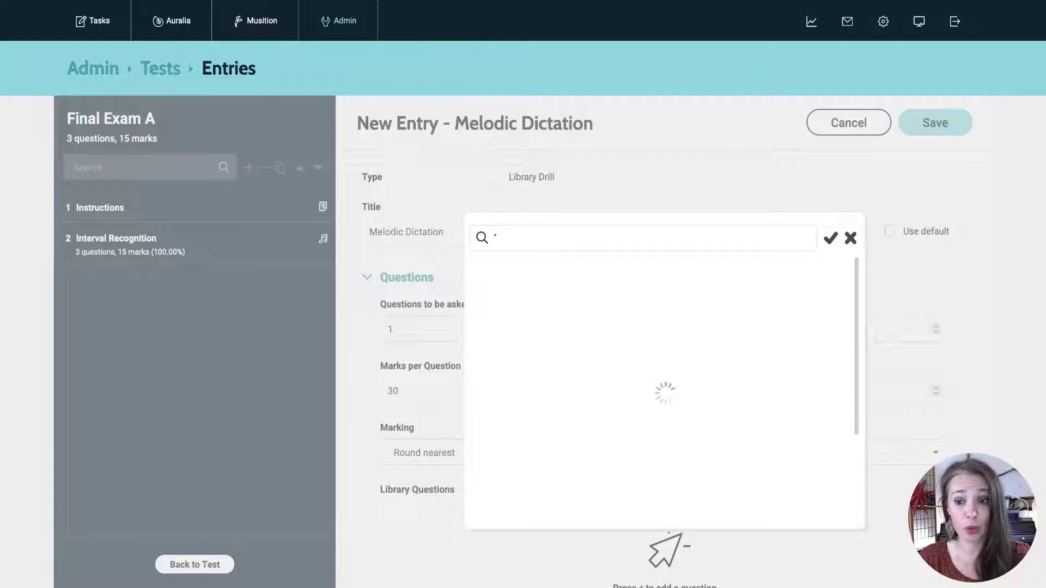
pyautogui.write('melodic ')
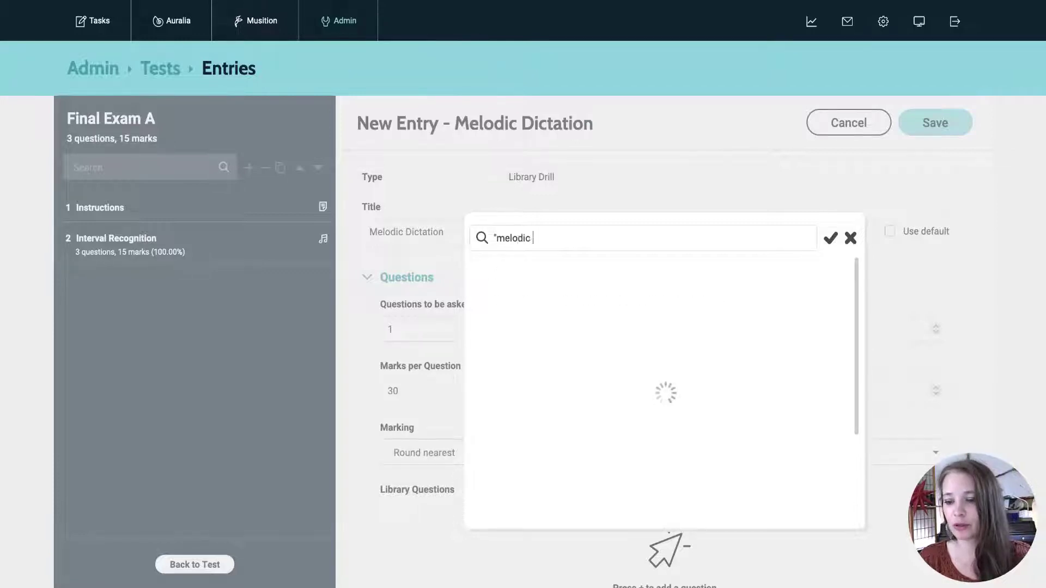
pyautogui.write('dictation" diversity')
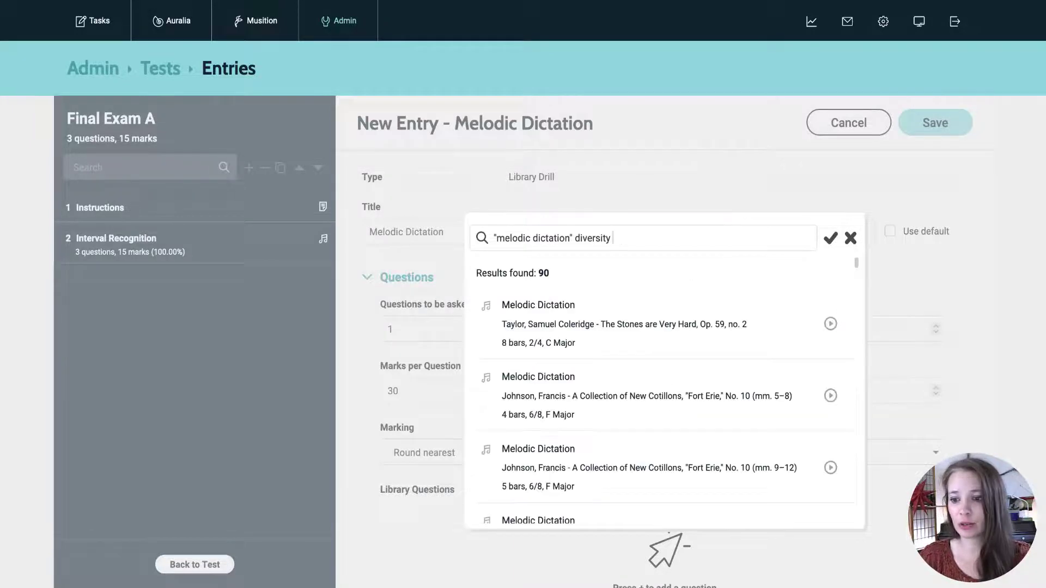
pyautogui.write('maria')
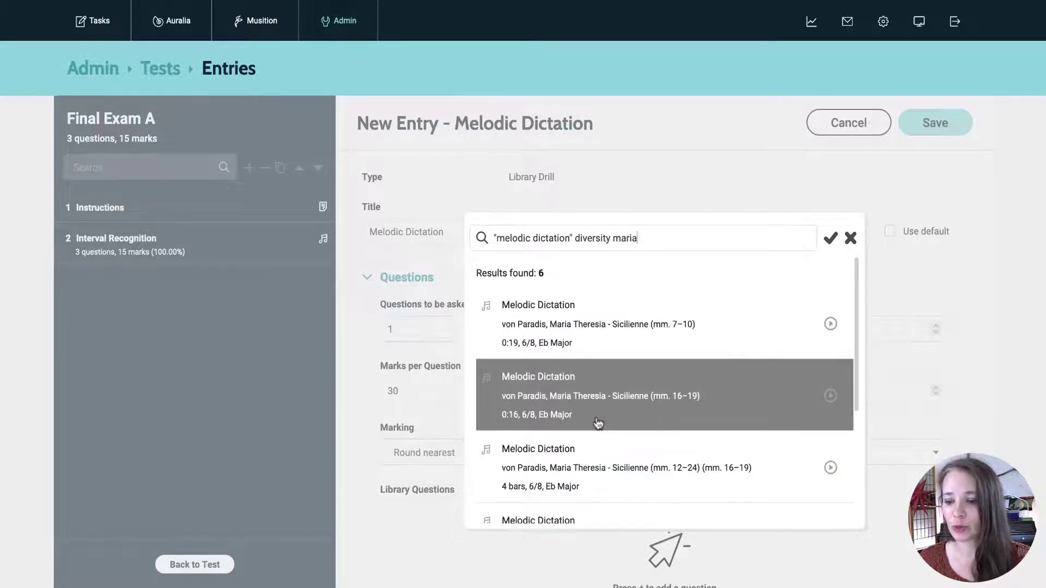
# - Pick the Sicilienne excerpts mm. 7–10 and mm. 12–24, then select von Paradis Sicilienne mm. 1–4
pyautogui.scroll(-1, 619, 460)
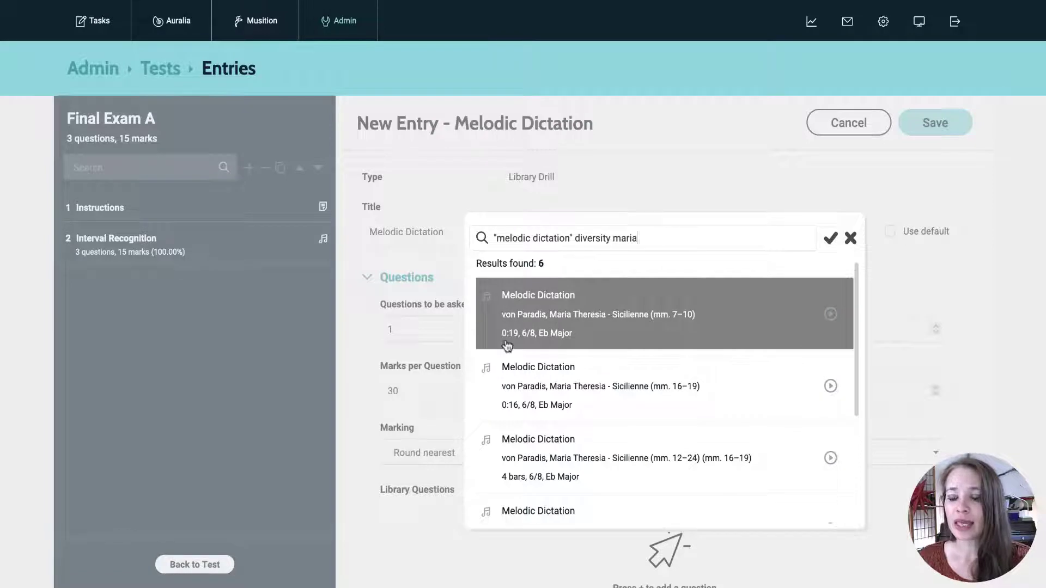
pyautogui.click(511, 337)
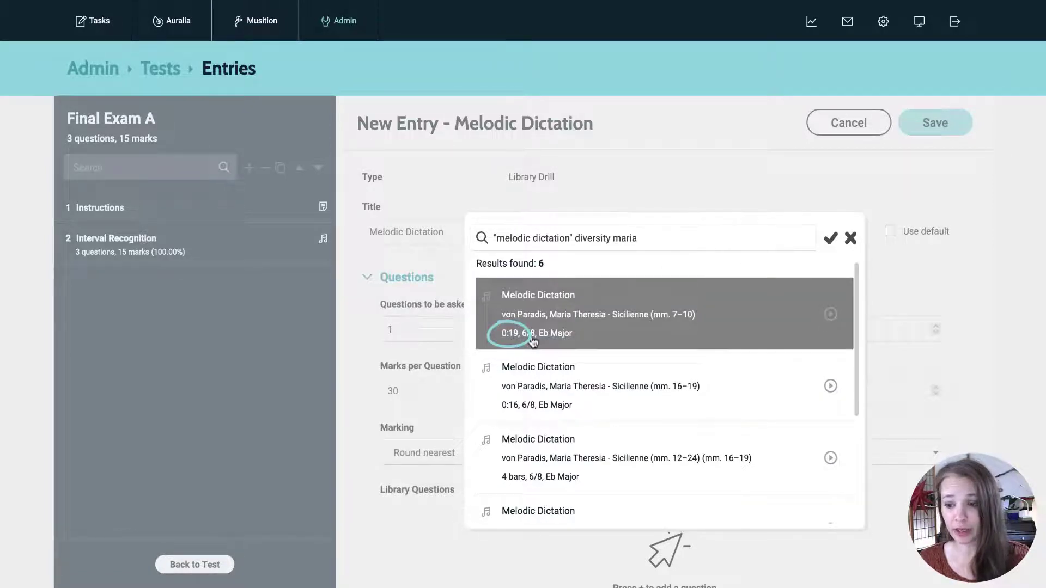
pyautogui.scroll(-2, 523, 401)
pyautogui.click(512, 418)
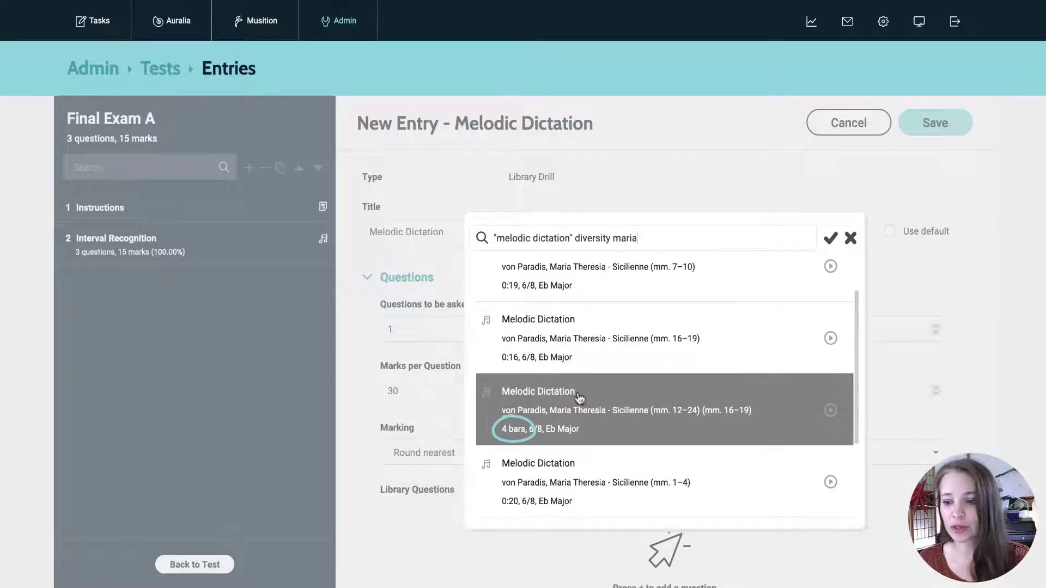
pyautogui.scroll(-1, 572, 424)
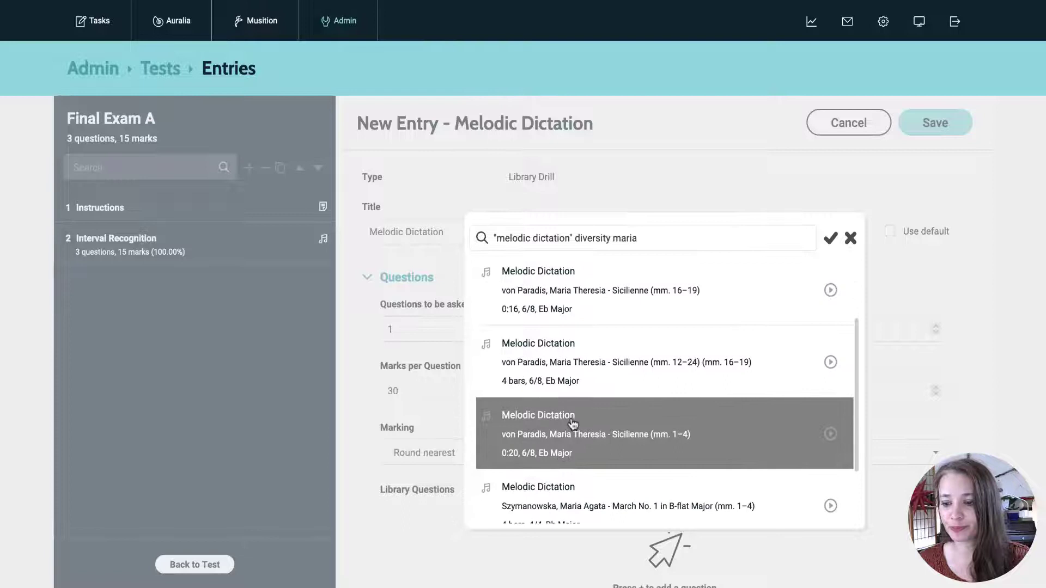
pyautogui.scroll(-1, 572, 425)
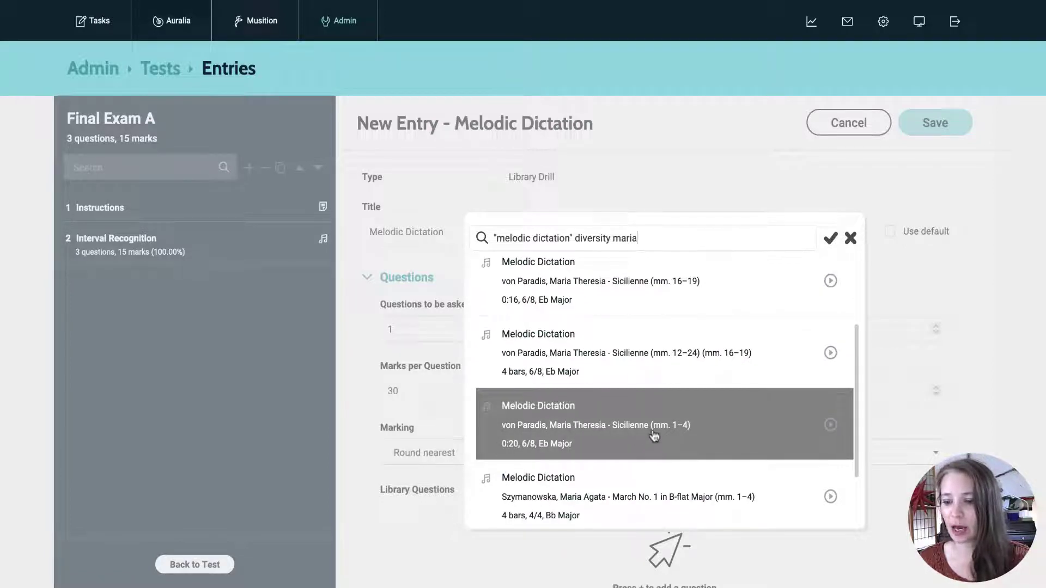
pyautogui.click(740, 433)
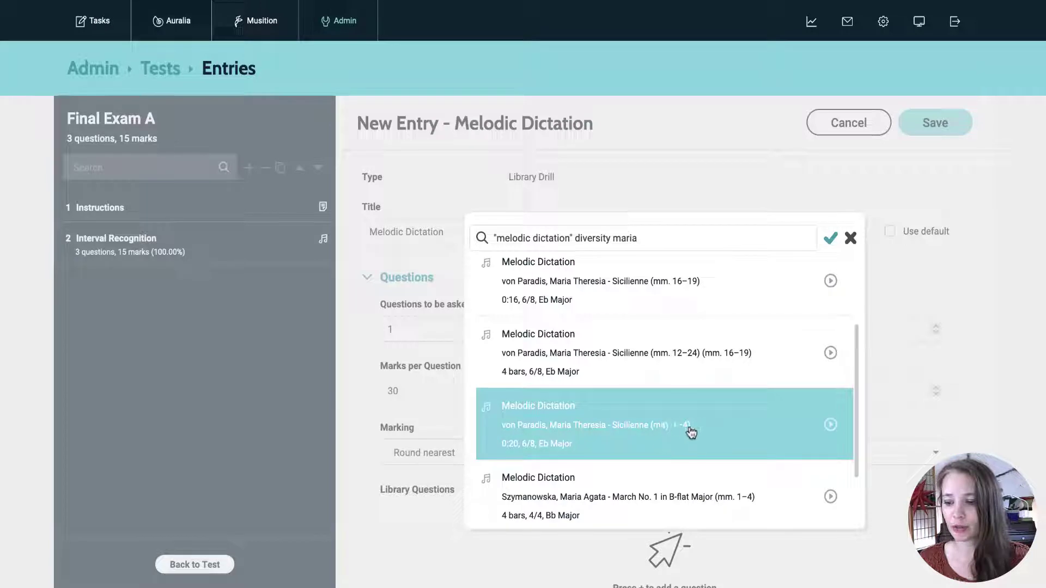
pyautogui.click(706, 434)
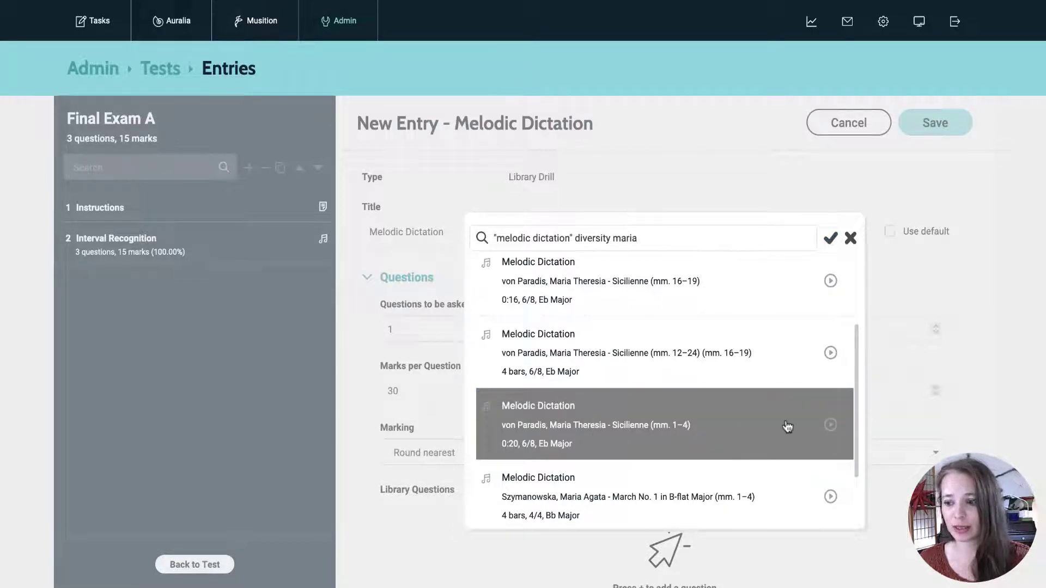
# - Preview the Sicilienne (mm. 1–4) 6/8 violin dictation, then go back to the search results
pyautogui.click(832, 428)
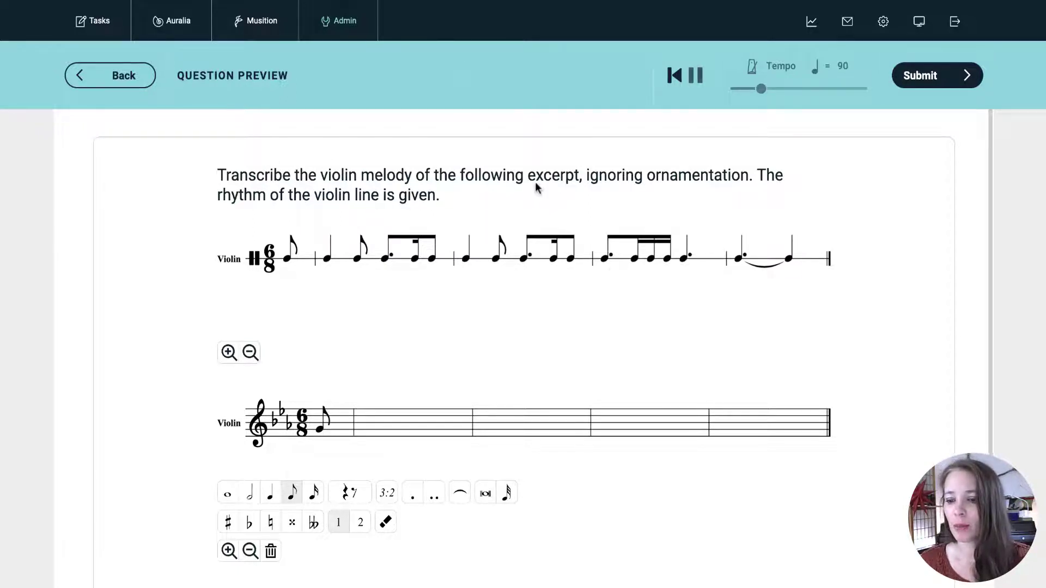
pyautogui.click(116, 73)
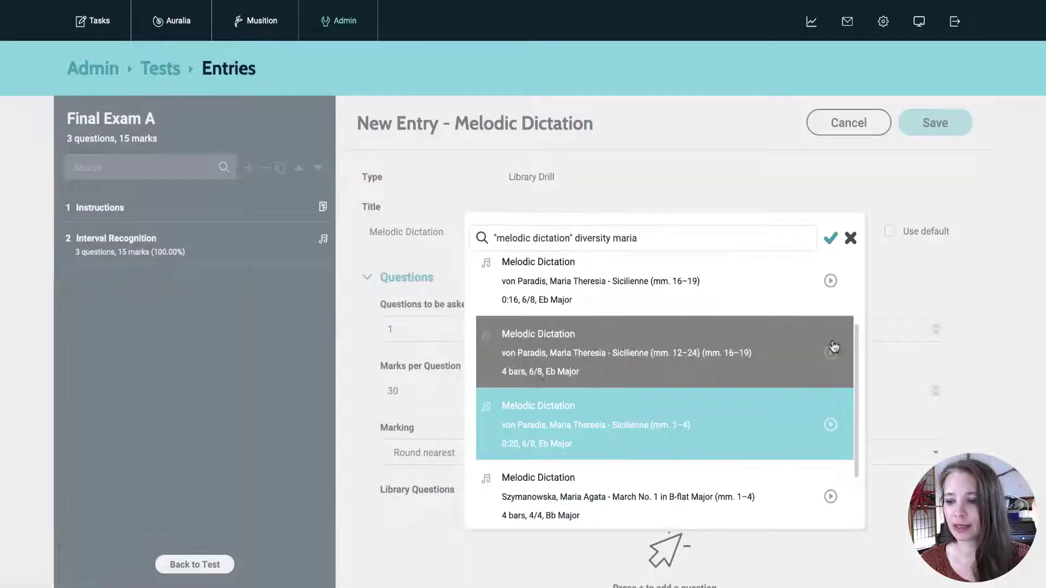
# - Add the von Paradis Sicilienne (mm. 1–4) excerpt to the entry's library questions
pyautogui.click(830, 240)
pyautogui.scroll(-3, 771, 425)
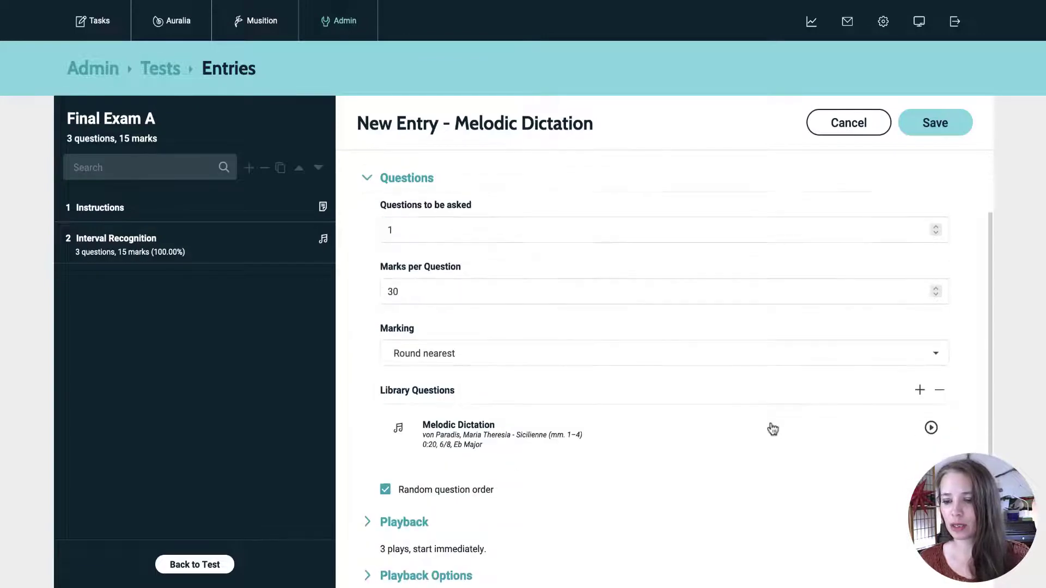
pyautogui.scroll(-3, 771, 425)
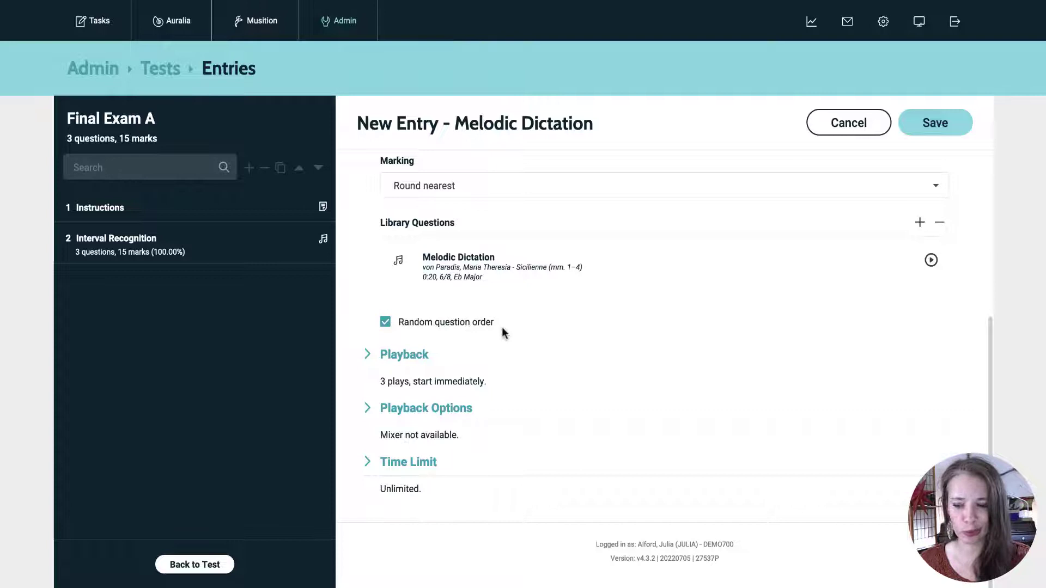
# - In Playback, allow 5 plays and turn off Start immediately
pyautogui.click(413, 357)
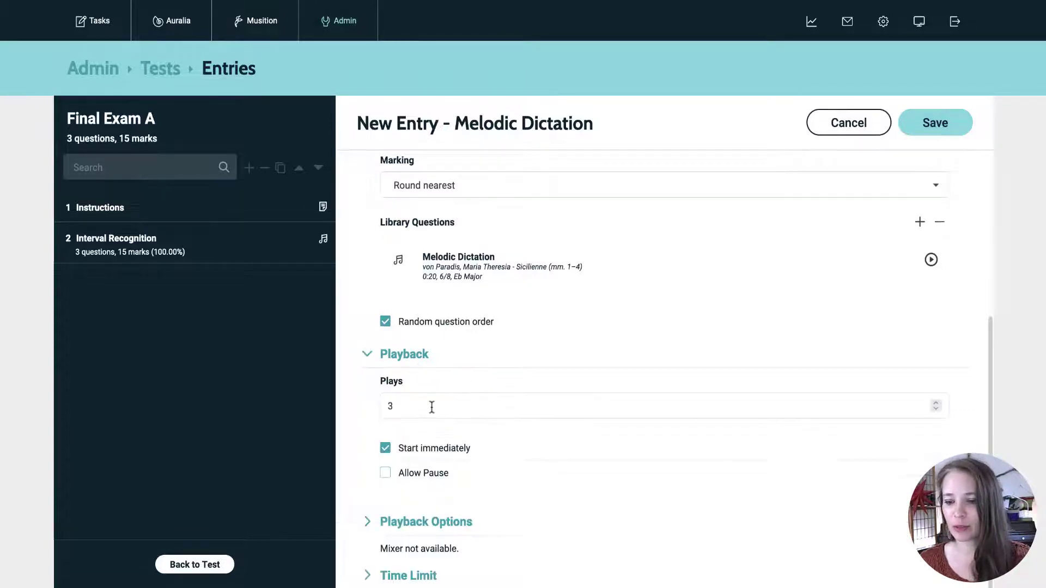
pyautogui.click(937, 403)
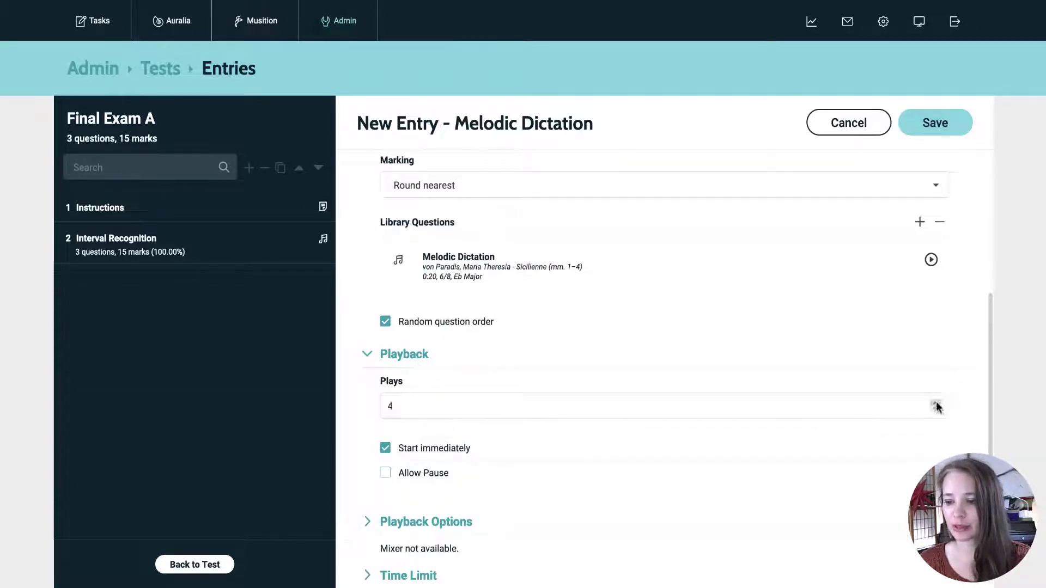
pyautogui.scroll(-3, 773, 449)
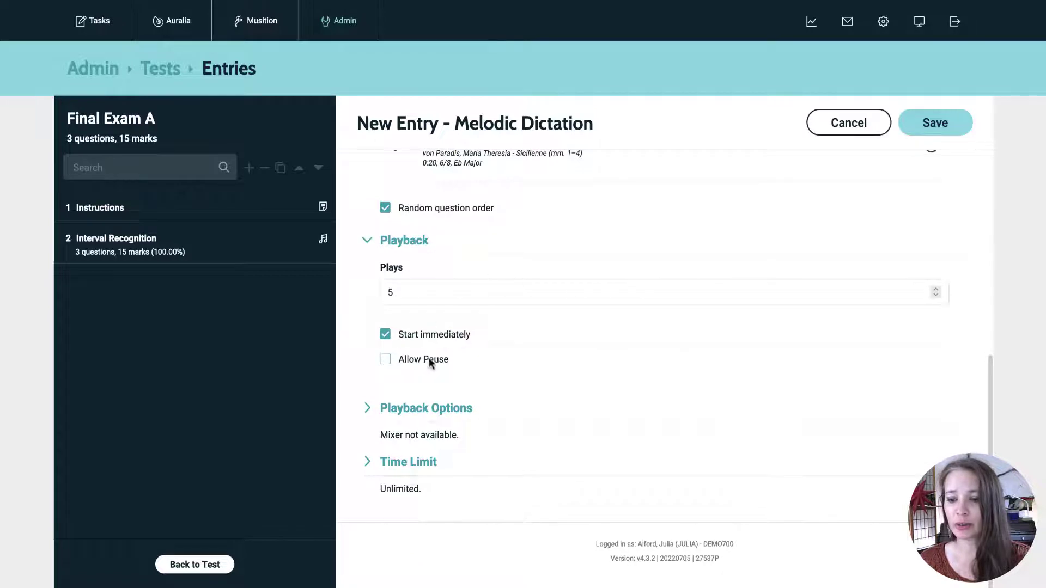
pyautogui.click(449, 335)
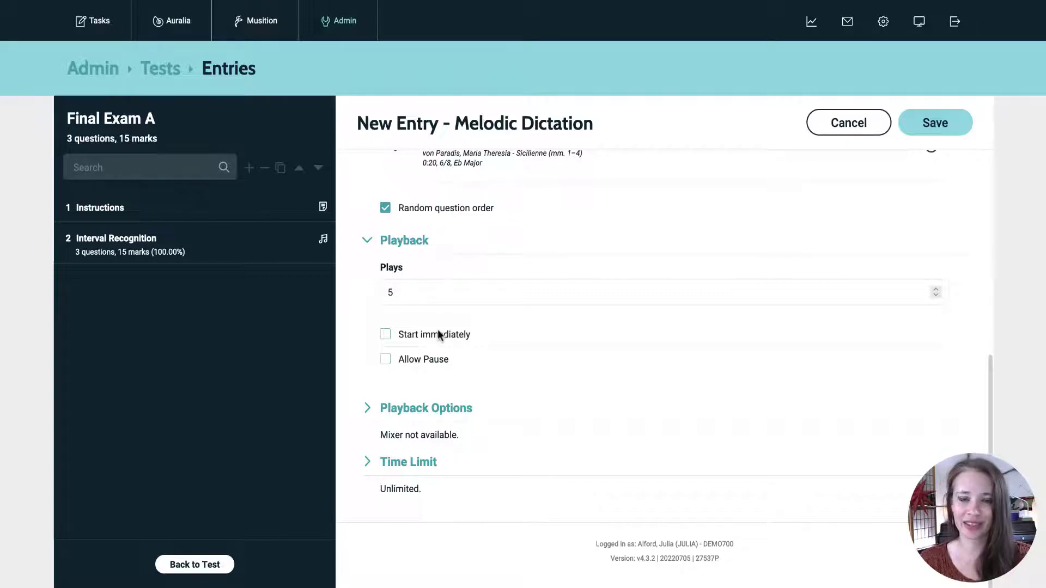
pyautogui.click(545, 408)
pyautogui.scroll(2, 685, 464)
pyautogui.scroll(-5, 684, 460)
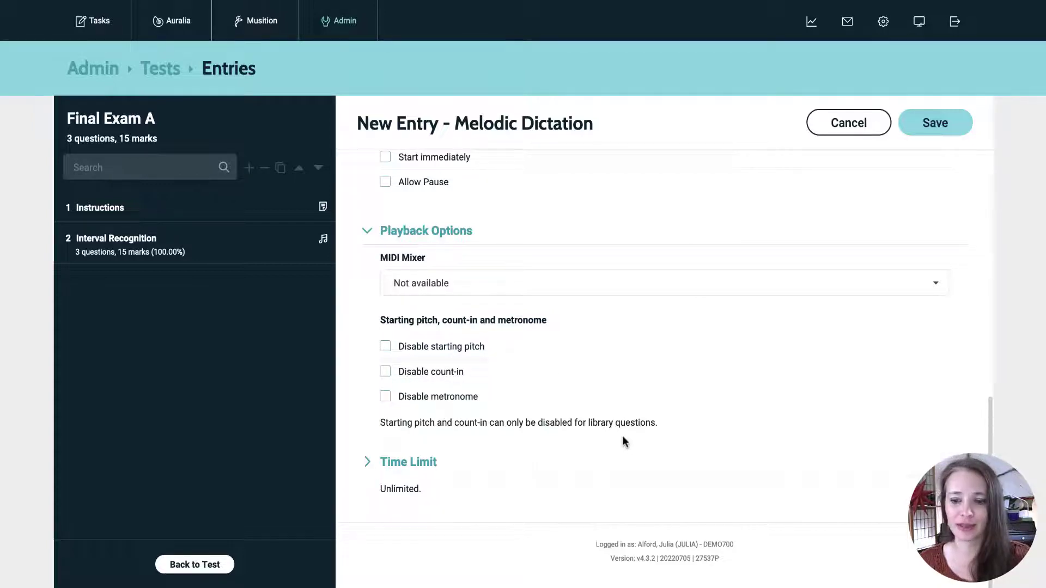
# - Save the Melodic Dictation entry as Entry 3 of Final Exam A
pyautogui.scroll(2, 754, 468)
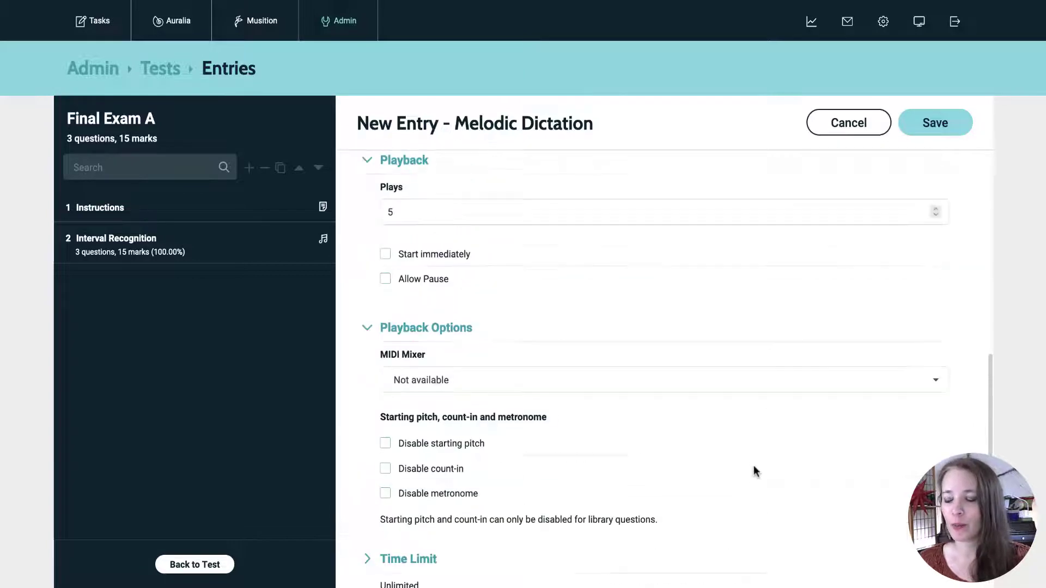
pyautogui.scroll(1, 855, 474)
pyautogui.scroll(5, 855, 474)
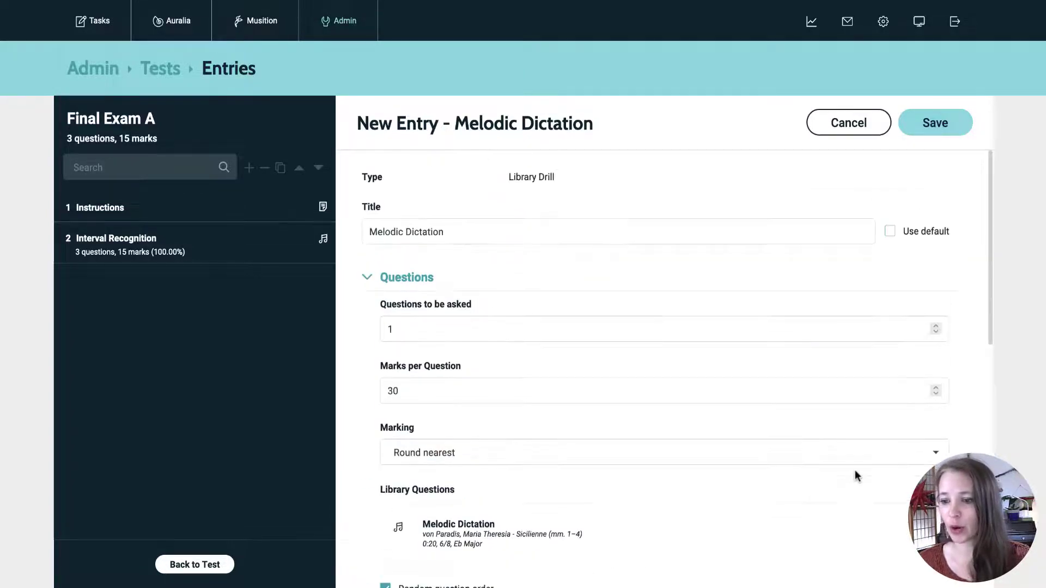
pyautogui.click(935, 119)
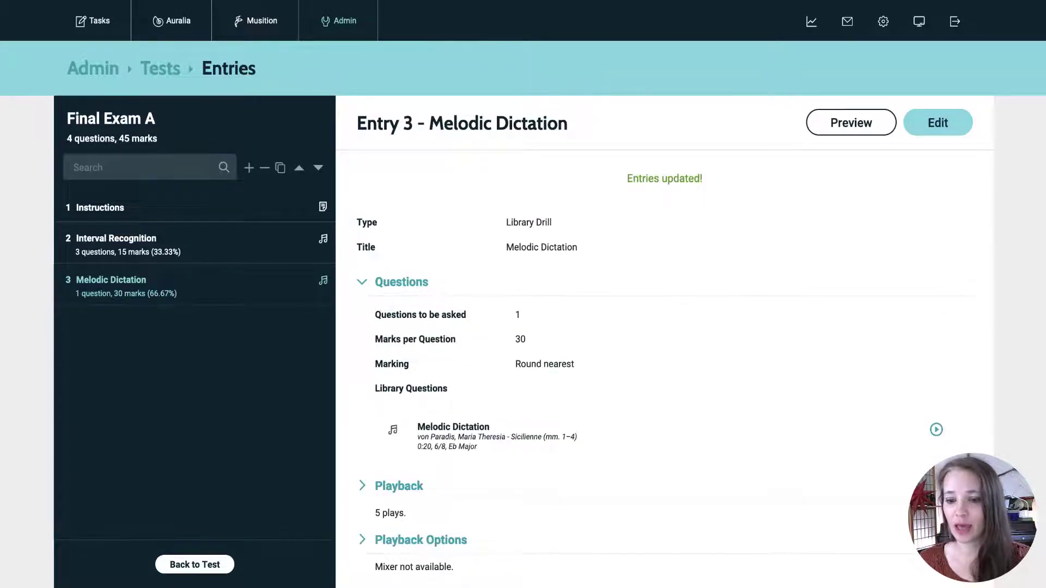
# - Add a Library Drill entry titled 'Part Dictation' with 30 marks per question
pyautogui.click(250, 169)
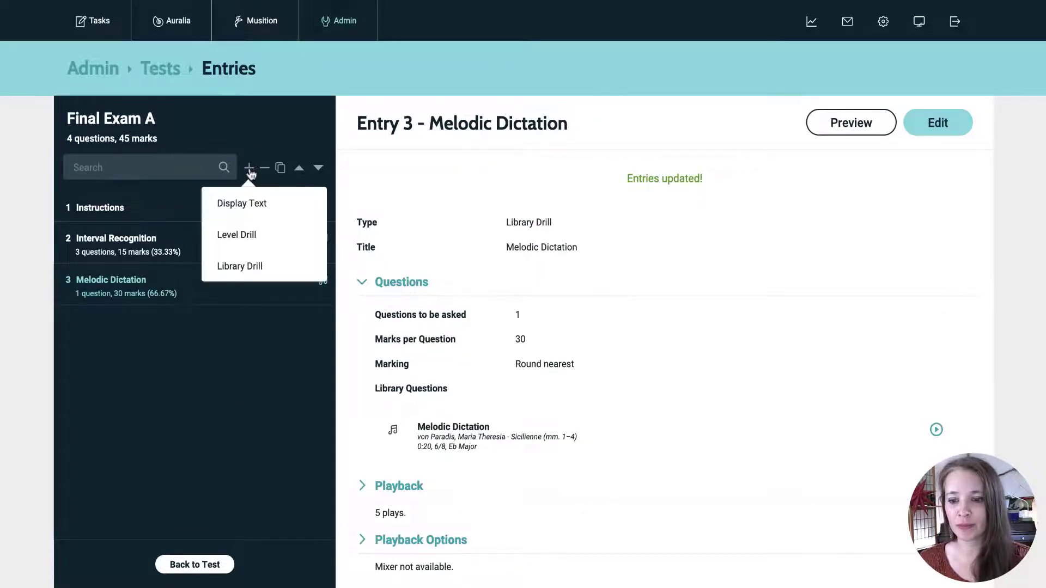
pyautogui.click(244, 269)
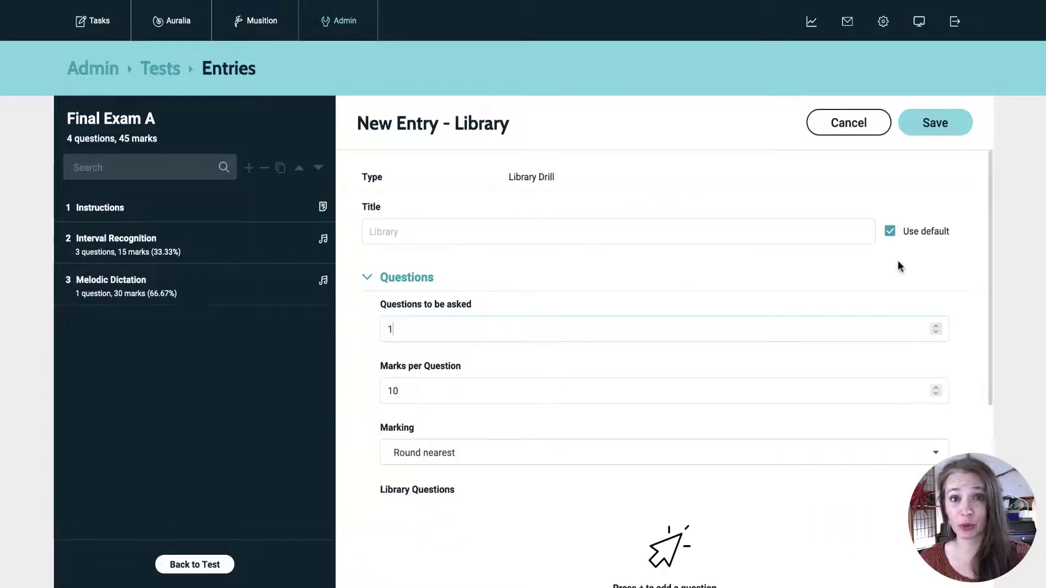
pyautogui.click(923, 234)
pyautogui.doubleClick(383, 232)
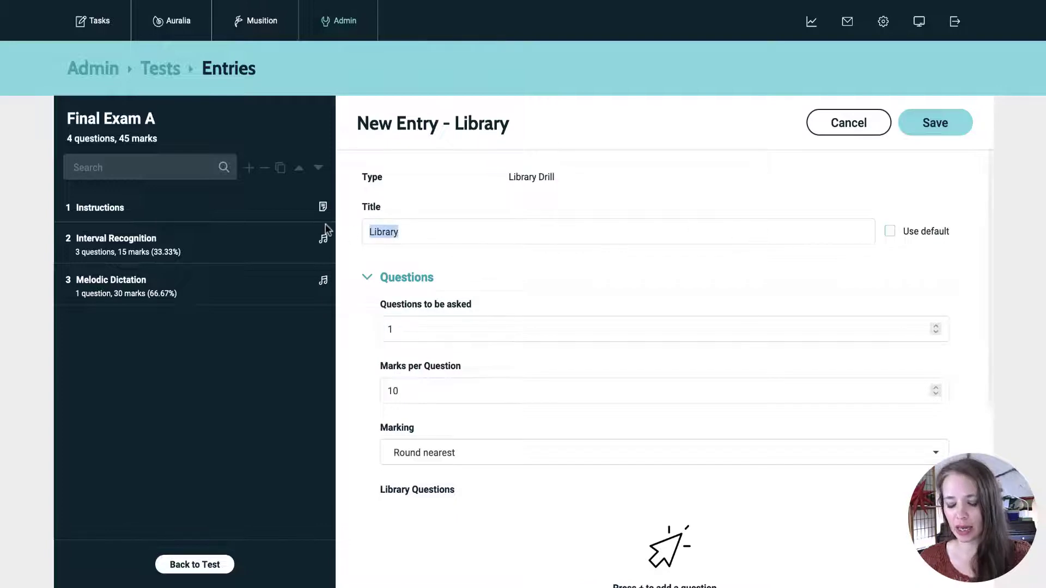
pyautogui.write('Part Dictation')
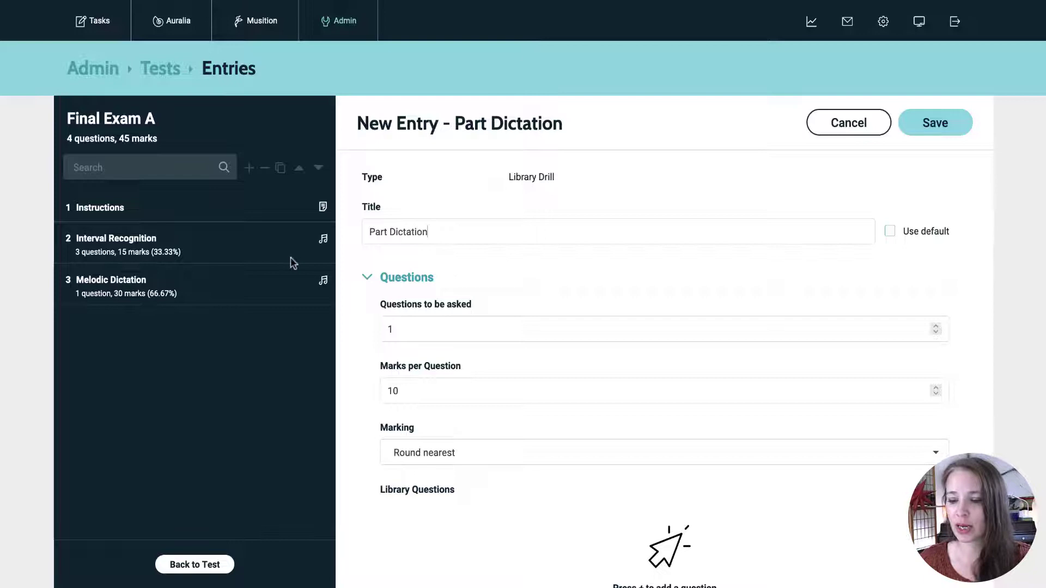
pyautogui.scroll(-2, 444, 346)
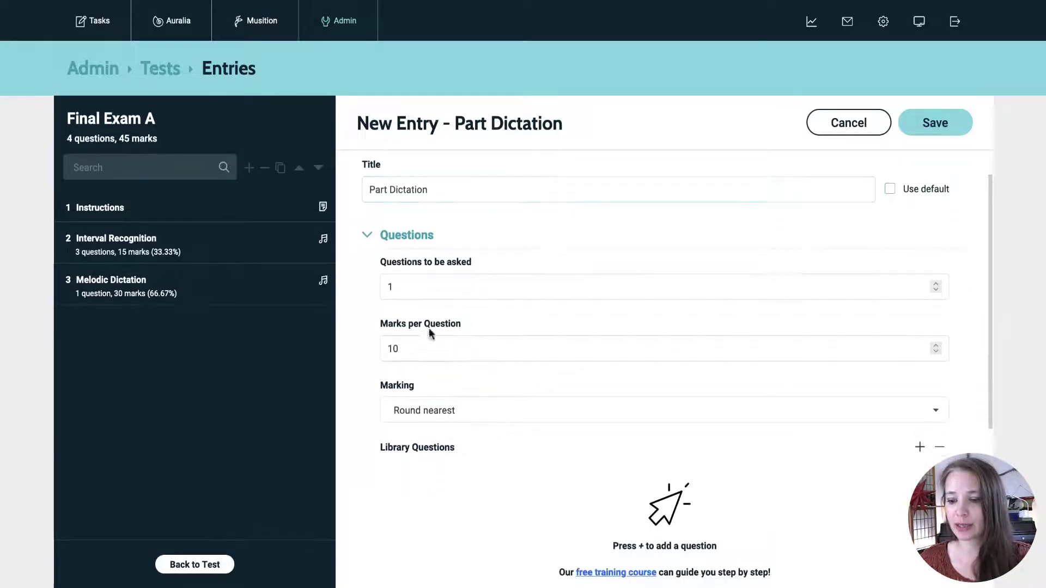
pyautogui.moveTo(430, 346); pyautogui.dragTo(344, 343)
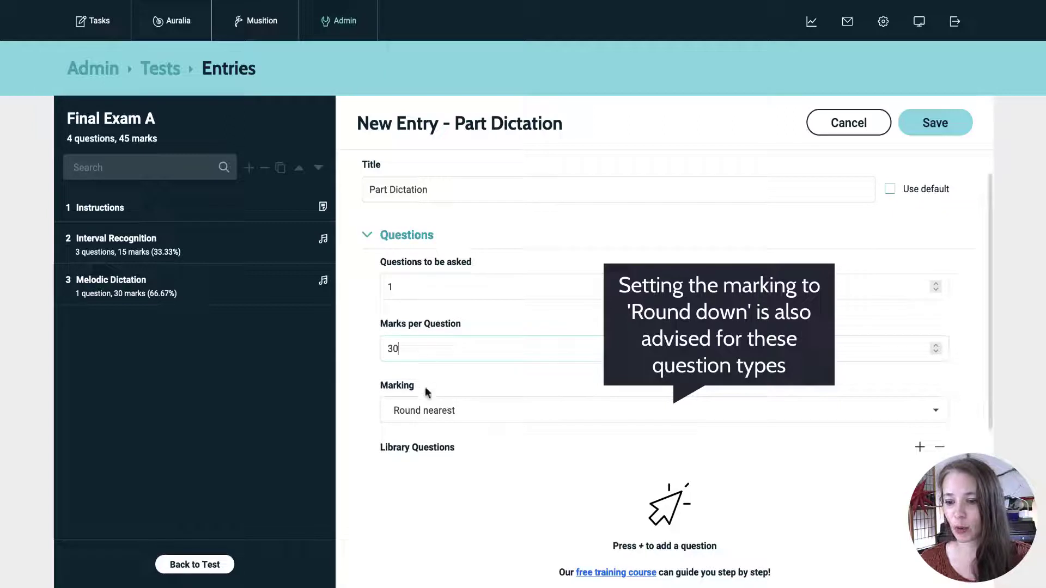
pyautogui.scroll(-2, 899, 401)
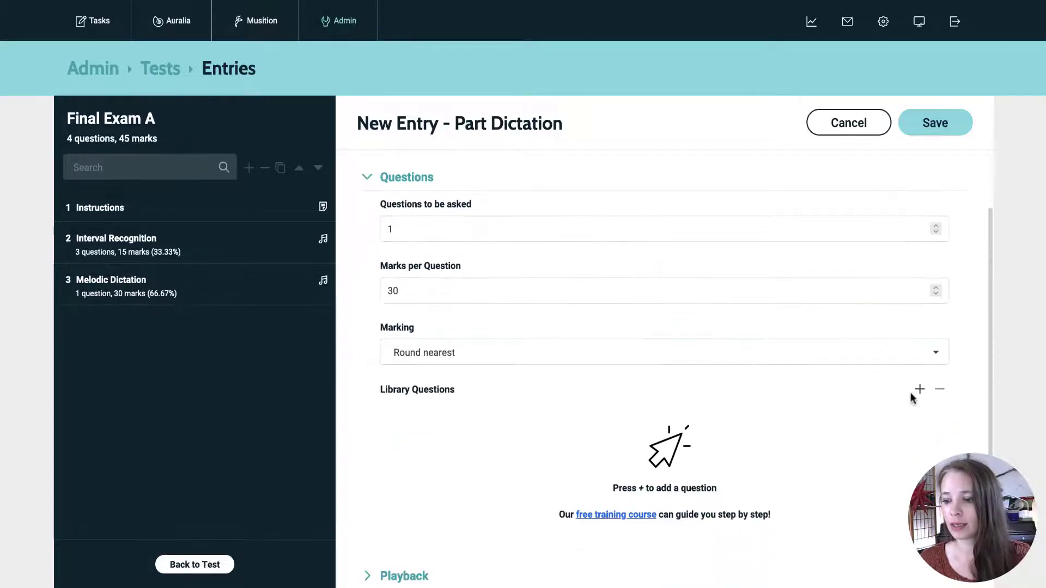
# - Search the library for "part dictation" "V7/" "2 bars" drills
pyautogui.click(919, 390)
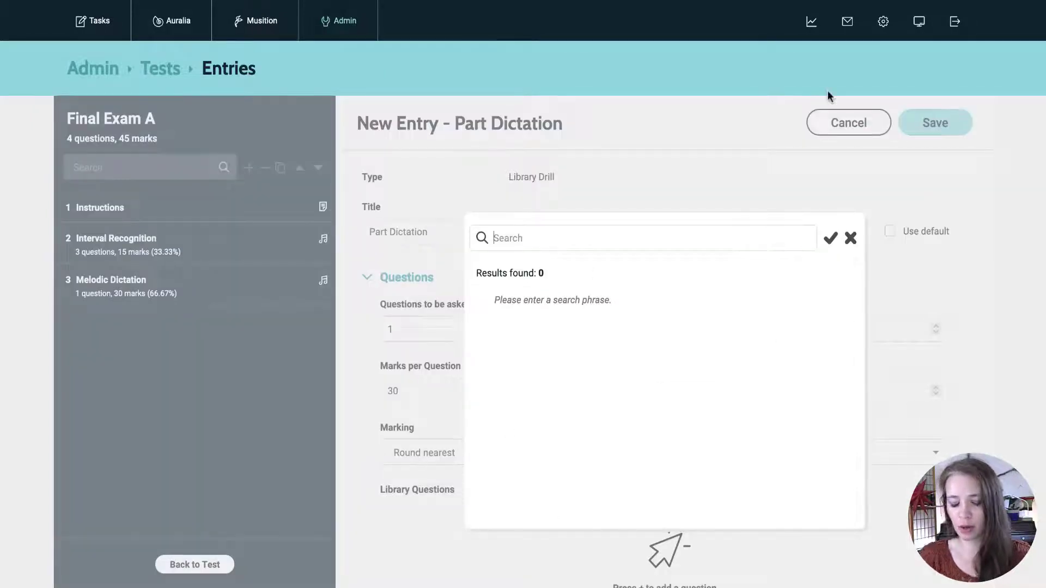
pyautogui.write('"part dictation')
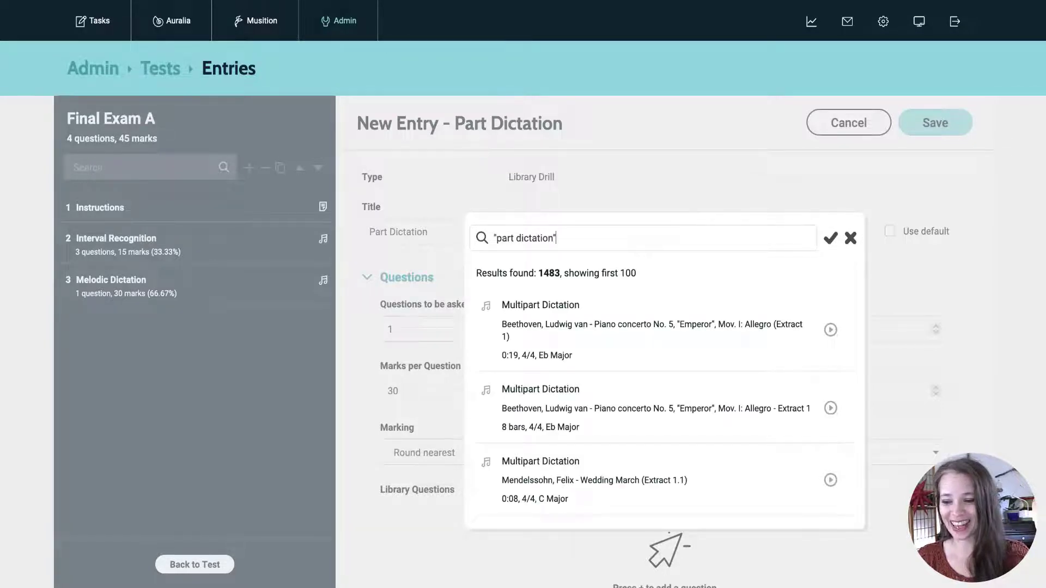
pyautogui.press('Return')
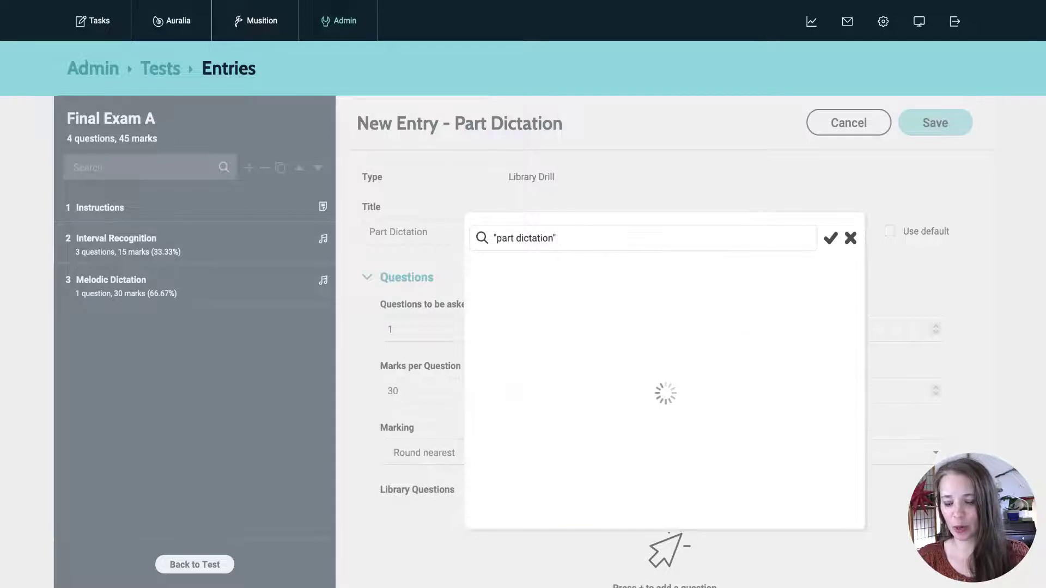
pyautogui.write('"V7/')
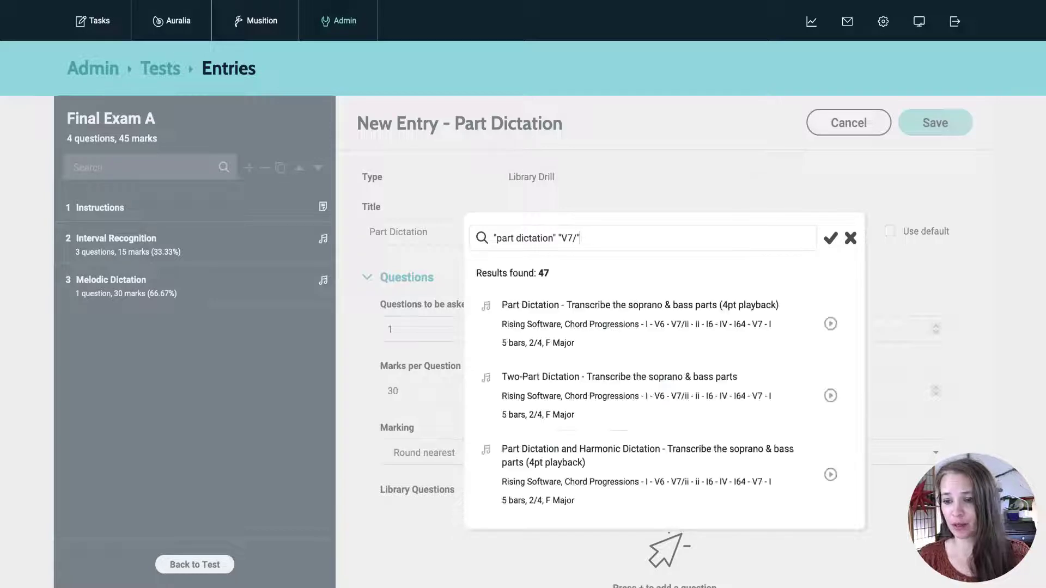
pyautogui.write('" "')
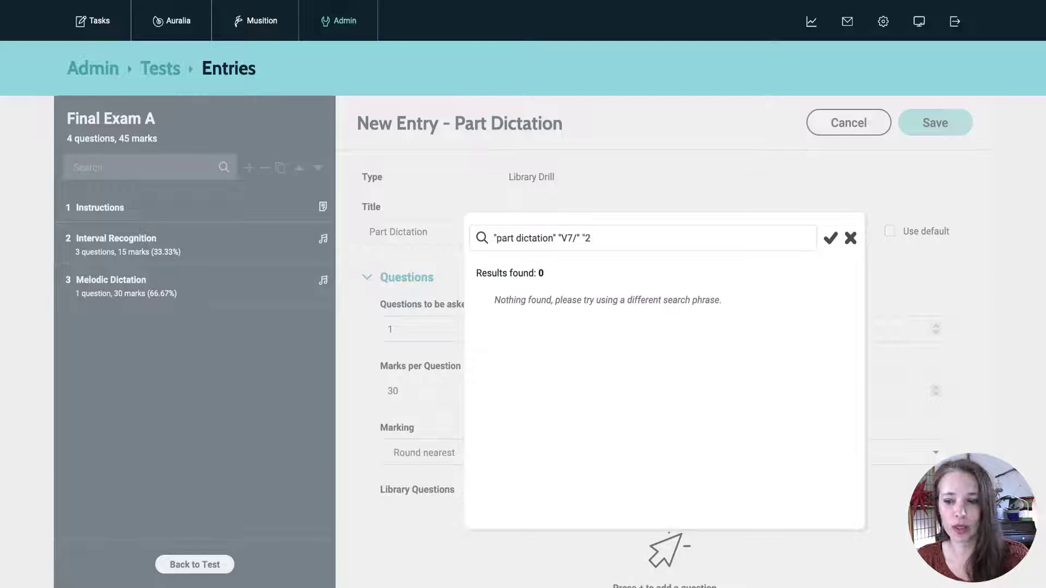
pyautogui.write('2 bars"')
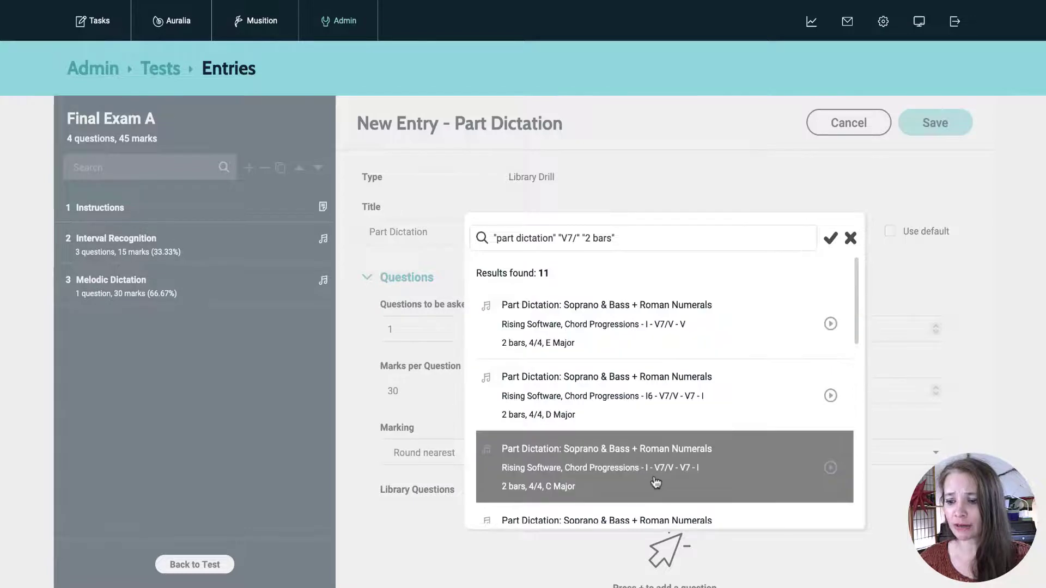
# - Select the C Major, D Major and E Major Part Dictation drills
pyautogui.scroll(-2, 655, 483)
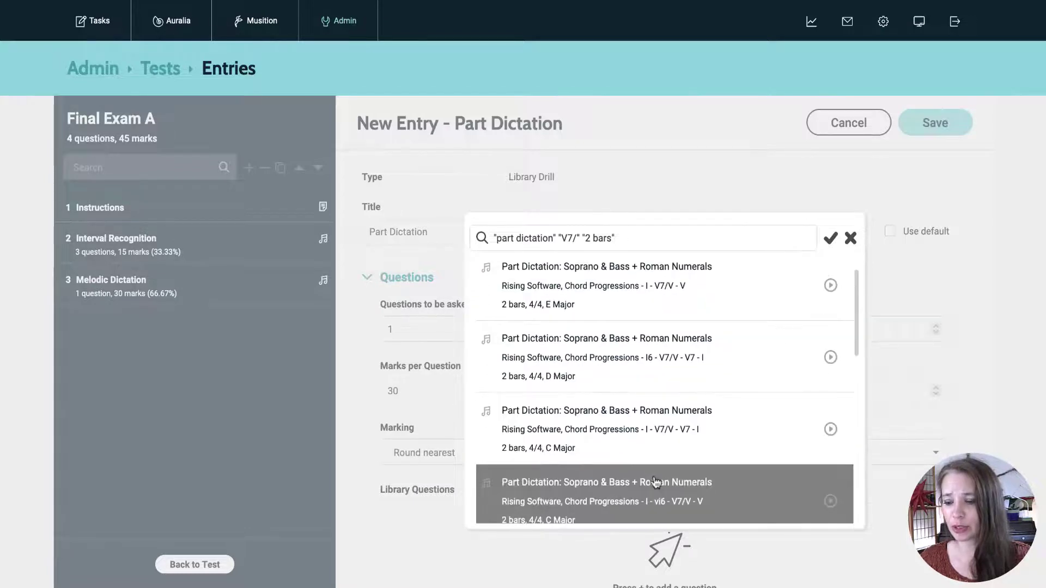
pyautogui.scroll(2, 655, 482)
pyautogui.click(668, 470)
pyautogui.click(679, 403)
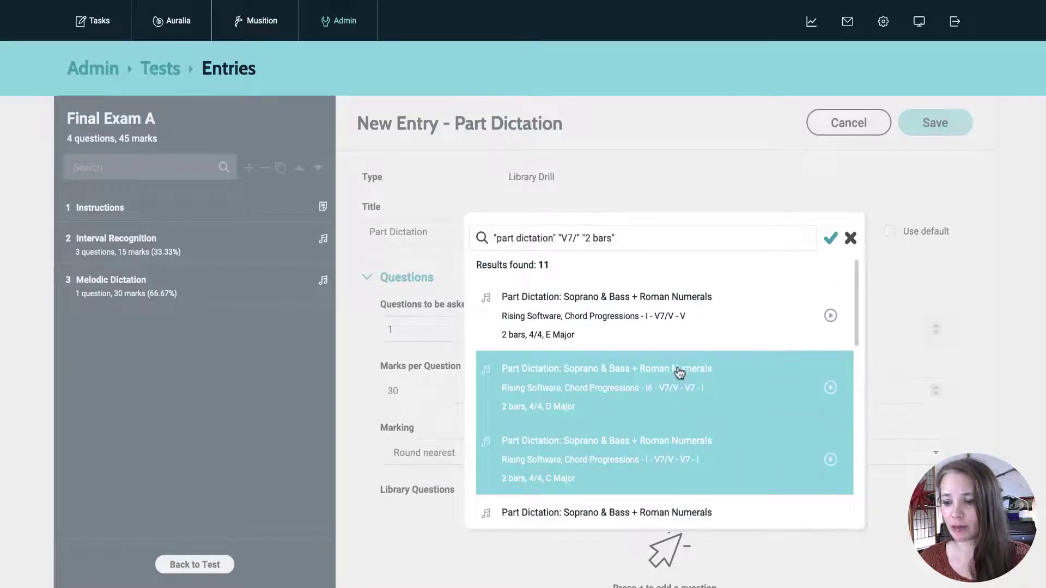
pyautogui.click(670, 315)
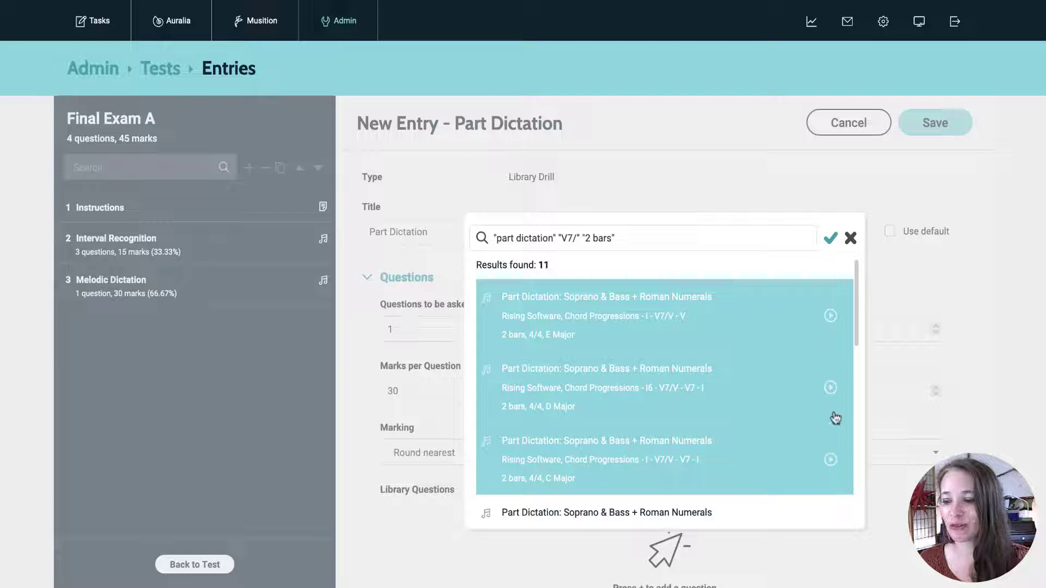
# - Add the three selected drills to the entry's library questions
pyautogui.click(829, 243)
pyautogui.scroll(-3, 661, 500)
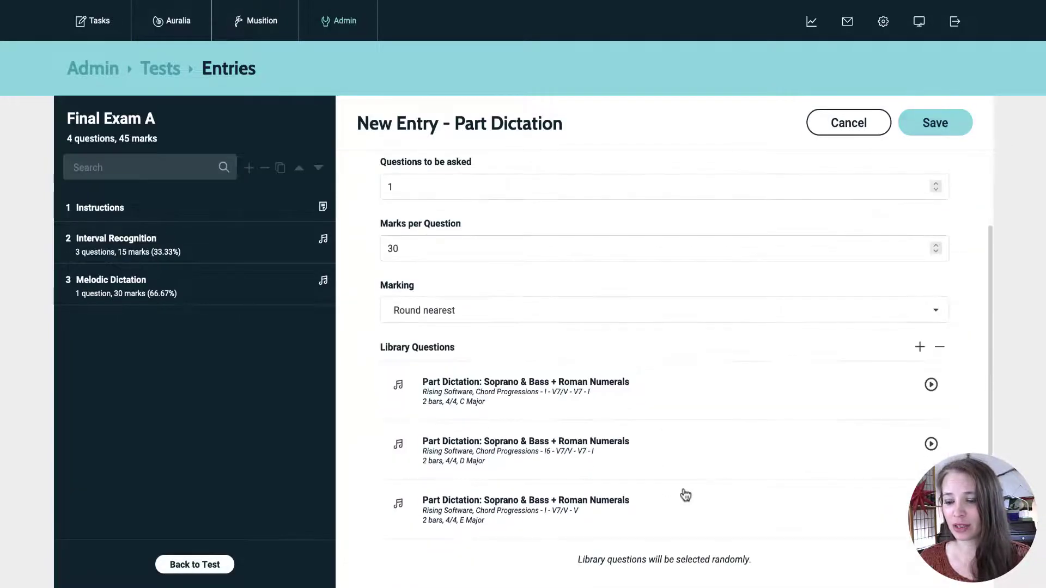
pyautogui.scroll(-1, 524, 434)
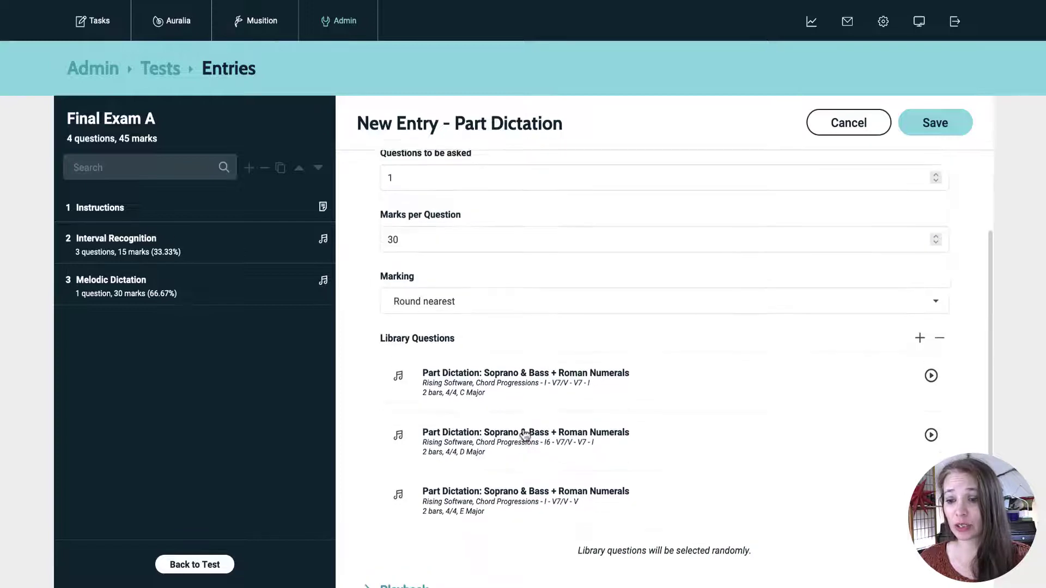
pyautogui.scroll(1, 524, 434)
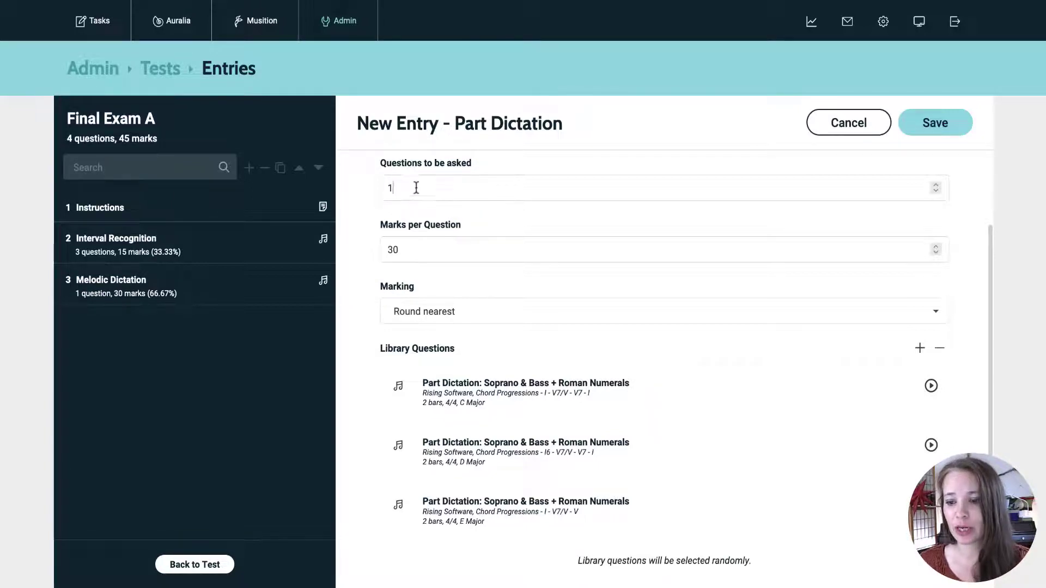
# - Ask 1 question, chosen in random order from the three drills
pyautogui.moveTo(415, 187); pyautogui.dragTo(362, 182)
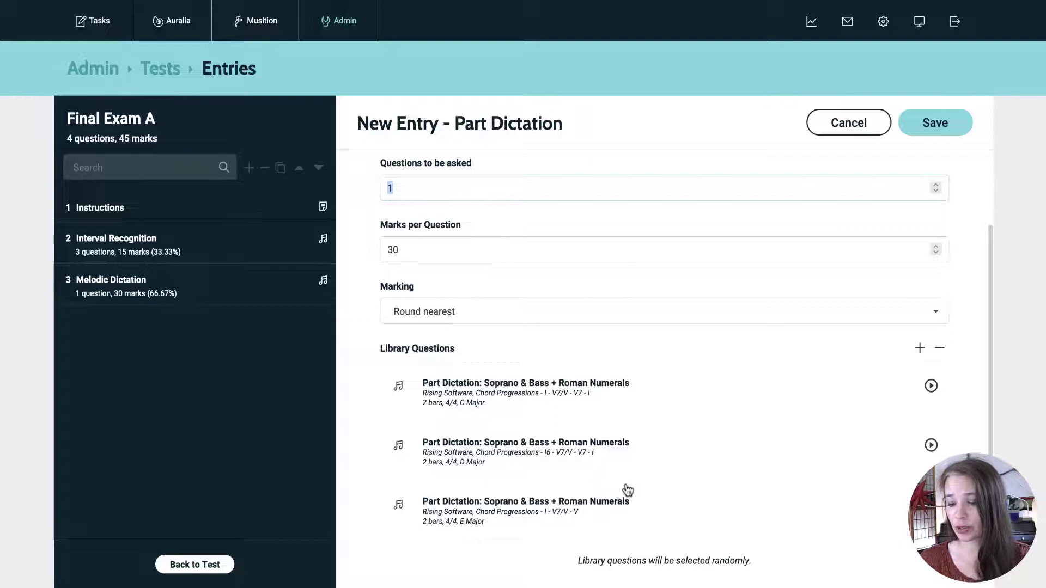
pyautogui.write('3')
pyautogui.scroll(-1, 696, 530)
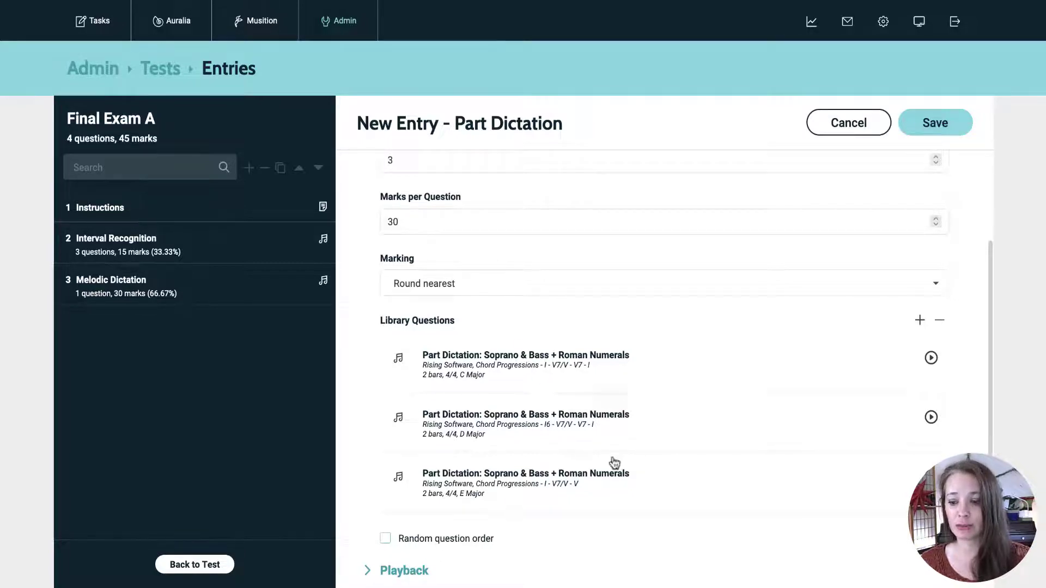
pyautogui.click(479, 535)
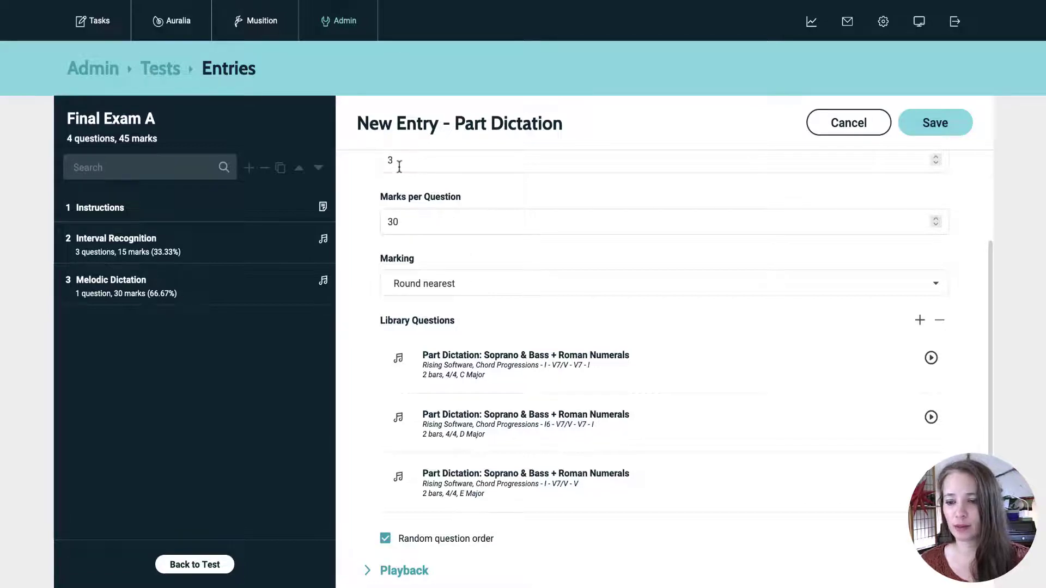
pyautogui.moveTo(400, 164); pyautogui.dragTo(338, 160)
pyautogui.write('1')
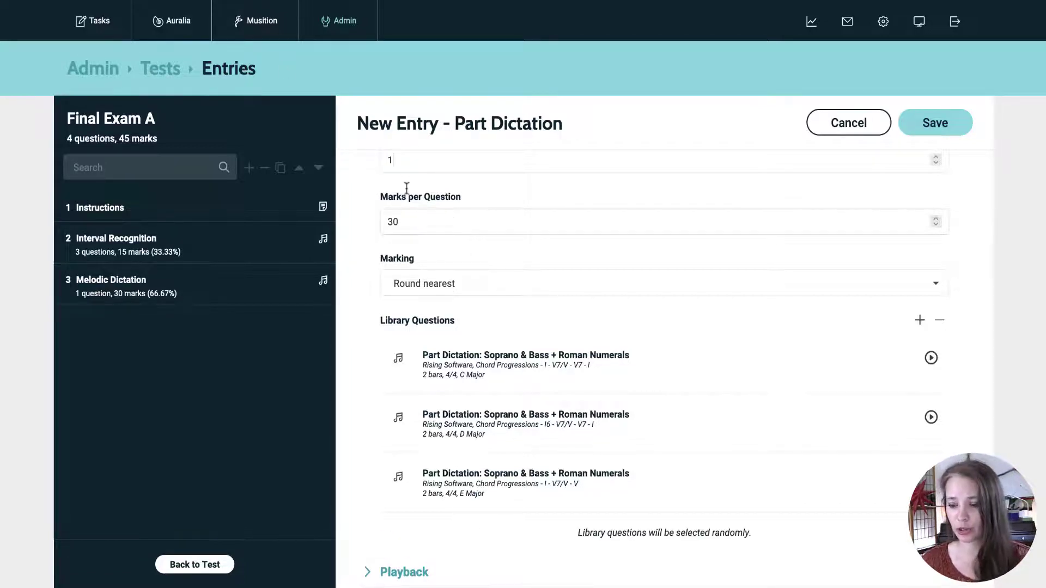
pyautogui.scroll(-1, 563, 287)
pyautogui.scroll(-3, 565, 294)
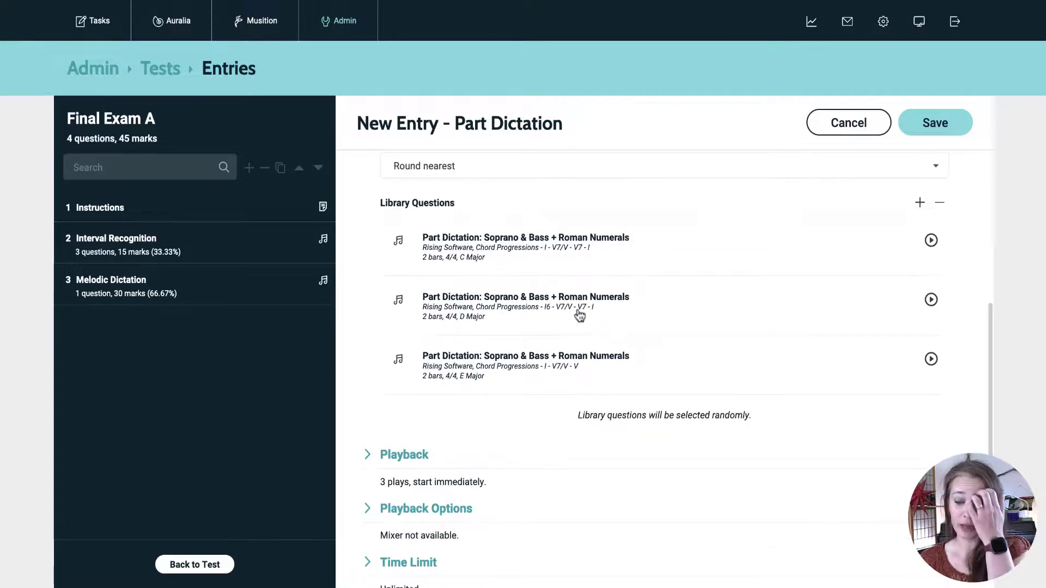
# - In Playback, allow 5 plays and turn off Start immediately
pyautogui.click(420, 361)
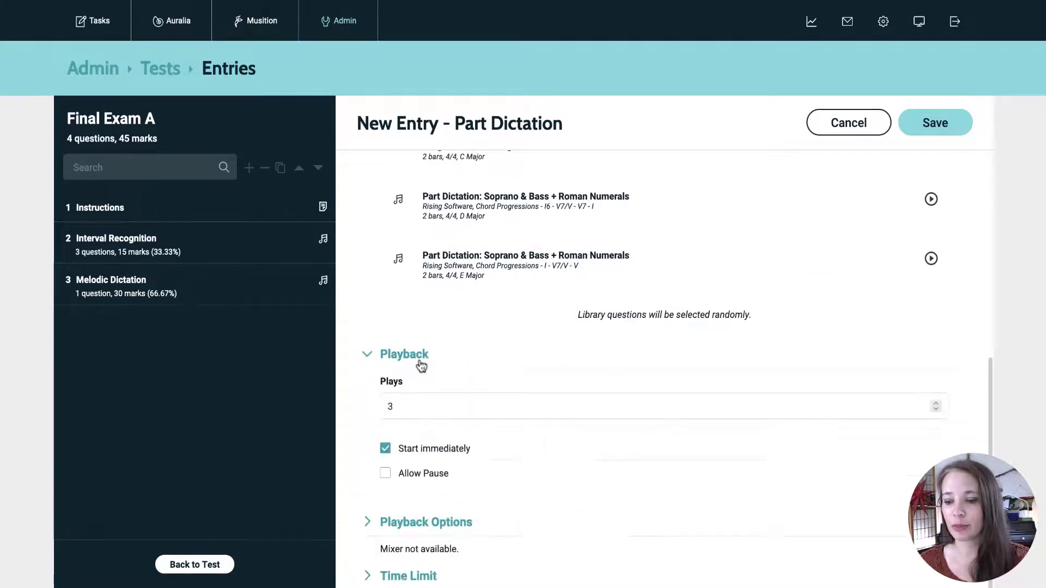
pyautogui.click(936, 403)
pyautogui.click(936, 403)
pyautogui.click(469, 453)
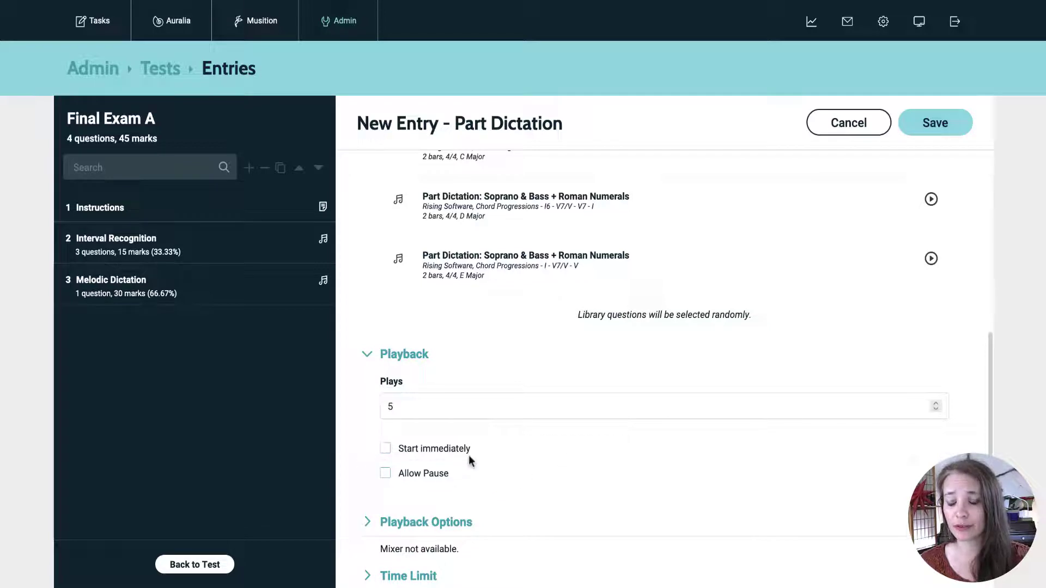
pyautogui.scroll(-2, 555, 457)
# - Make the MIDI mixer available, set minimum volume to 50, and disable count-in
pyautogui.click(444, 411)
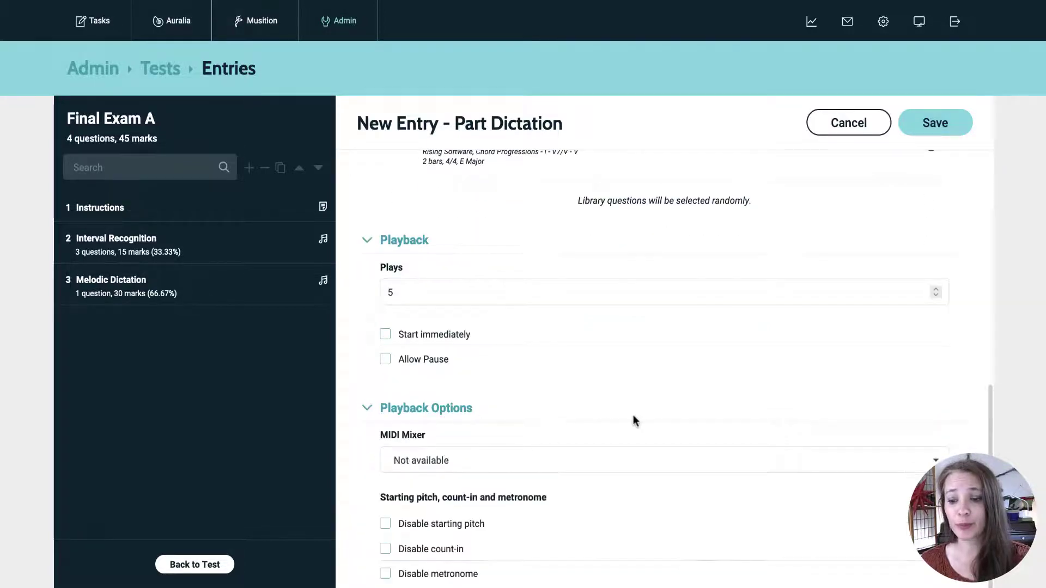
pyautogui.scroll(-2, 634, 419)
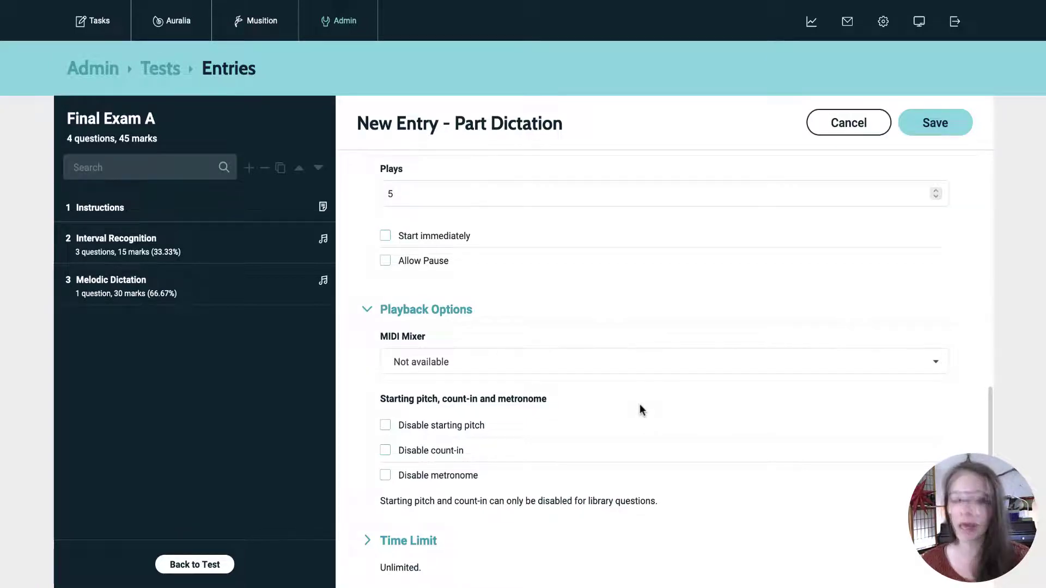
pyautogui.click(460, 362)
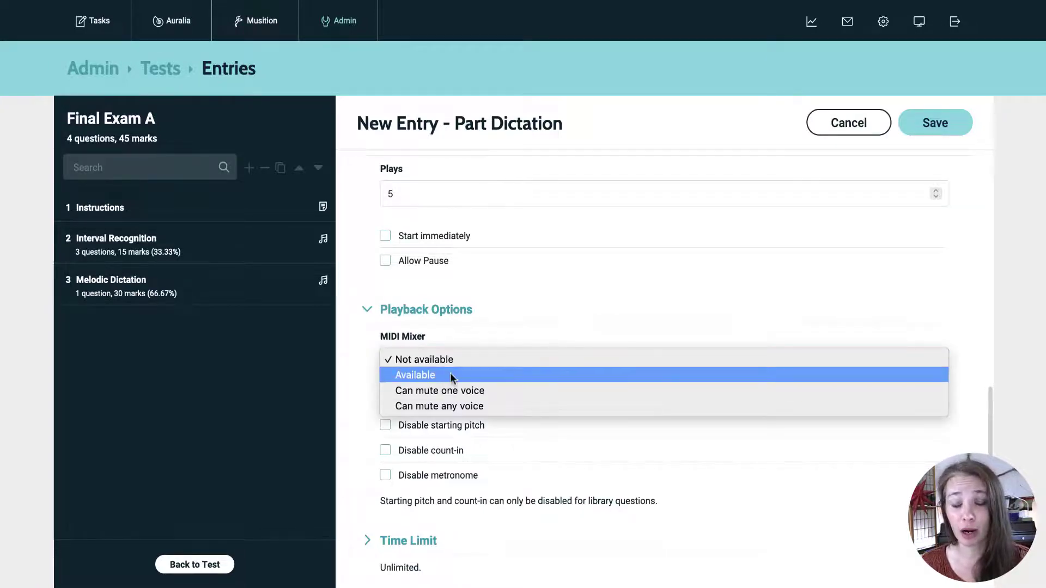
pyautogui.click(450, 375)
pyautogui.moveTo(408, 425); pyautogui.dragTo(335, 418)
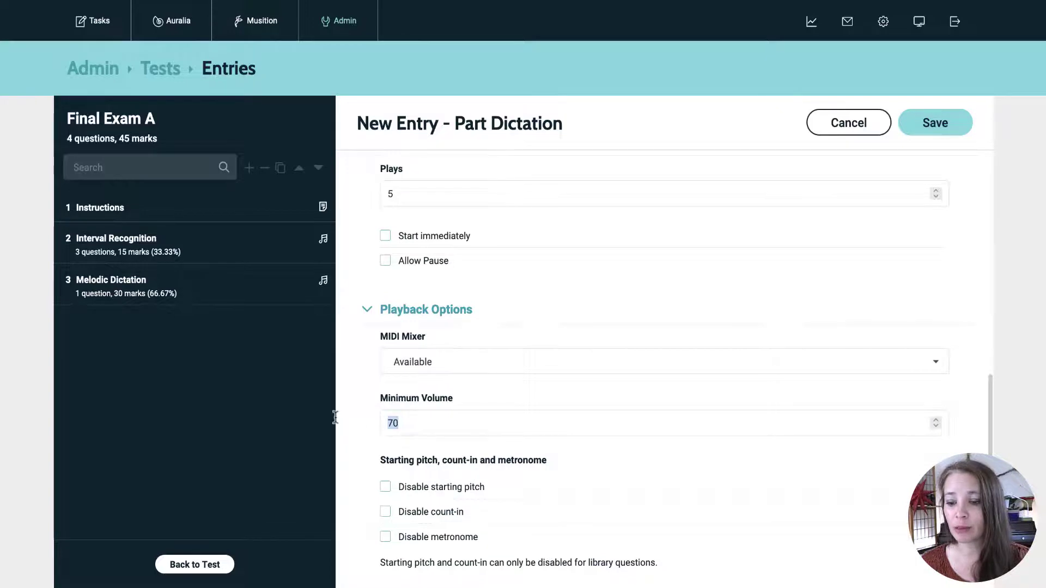
pyautogui.write('5')
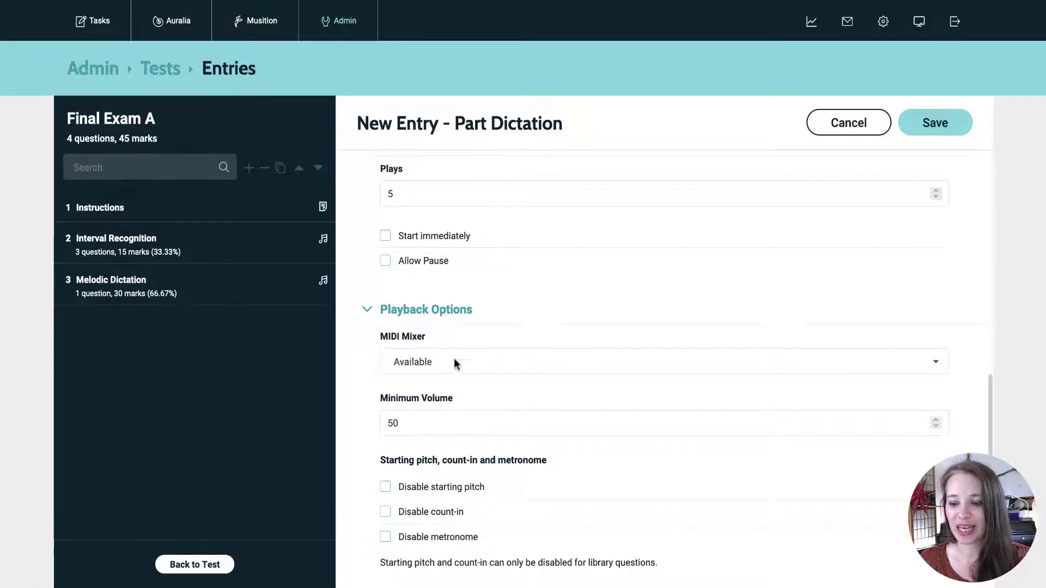
pyautogui.scroll(-1, 602, 483)
pyautogui.scroll(-1, 675, 474)
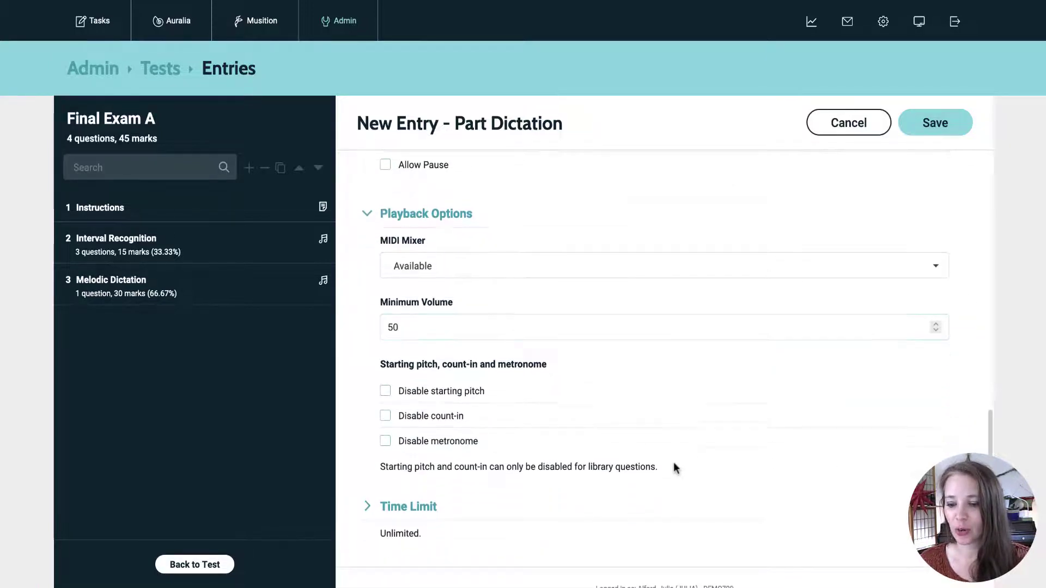
pyautogui.click(442, 417)
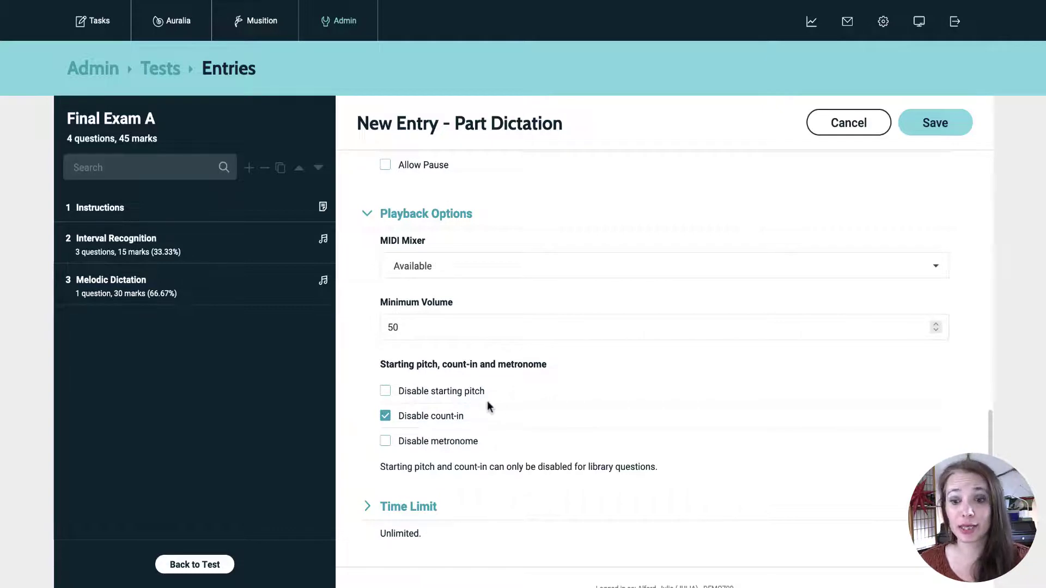
# - Check the time limit settings, leaving the time limit unlimited
pyautogui.scroll(-1, 611, 424)
pyautogui.click(469, 464)
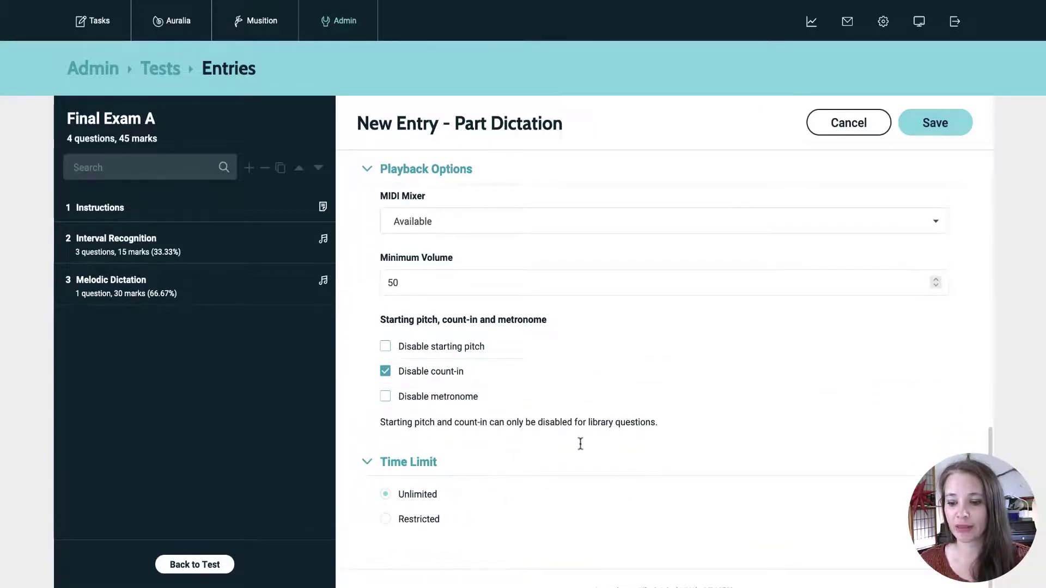
pyautogui.scroll(5, 586, 430)
pyautogui.scroll(5, 593, 414)
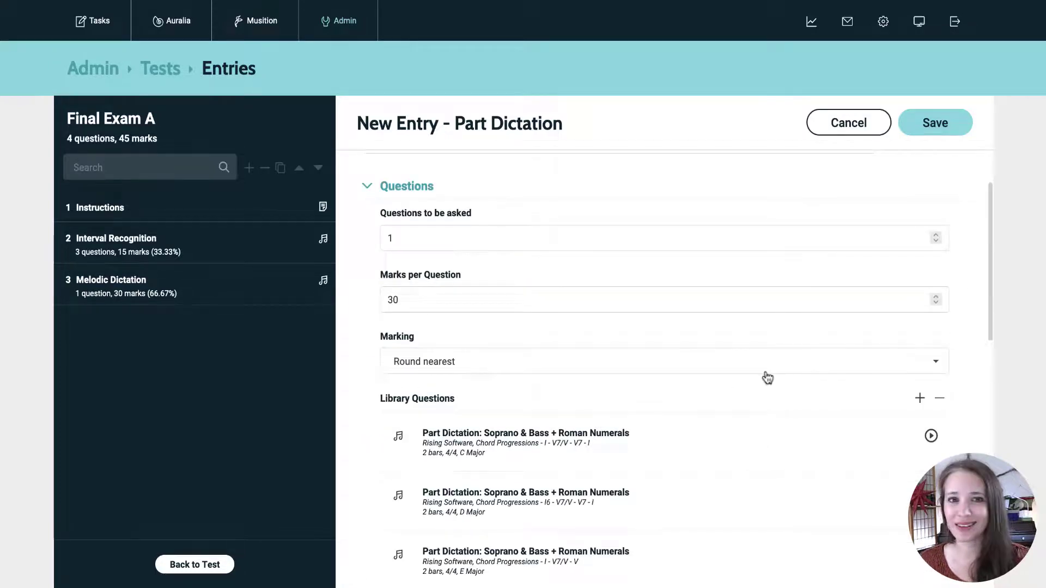
pyautogui.scroll(2, 768, 377)
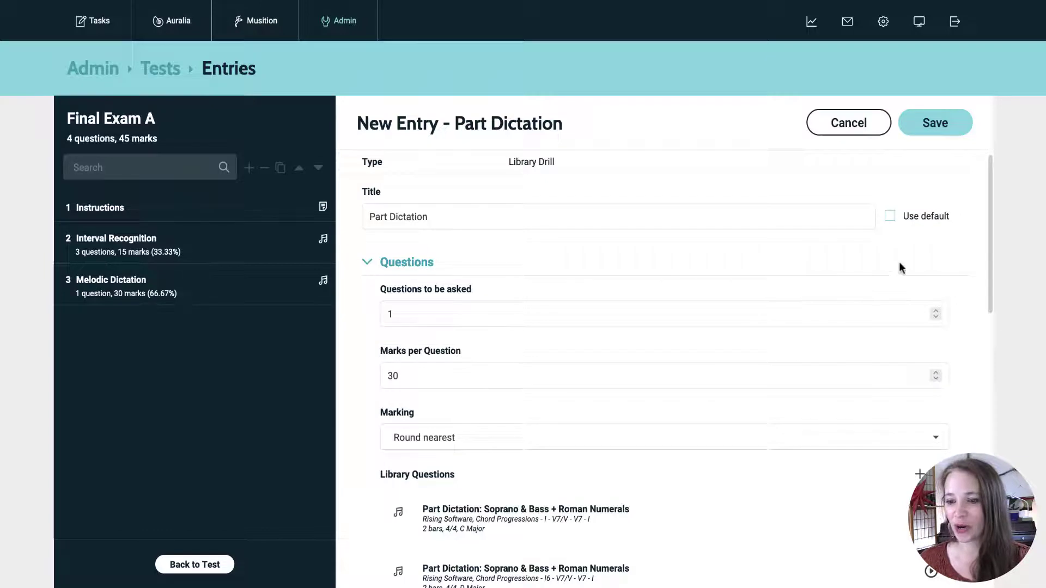
# - Save Part Dictation as Entry 4 and return to the Final Exam A overview
pyautogui.click(942, 131)
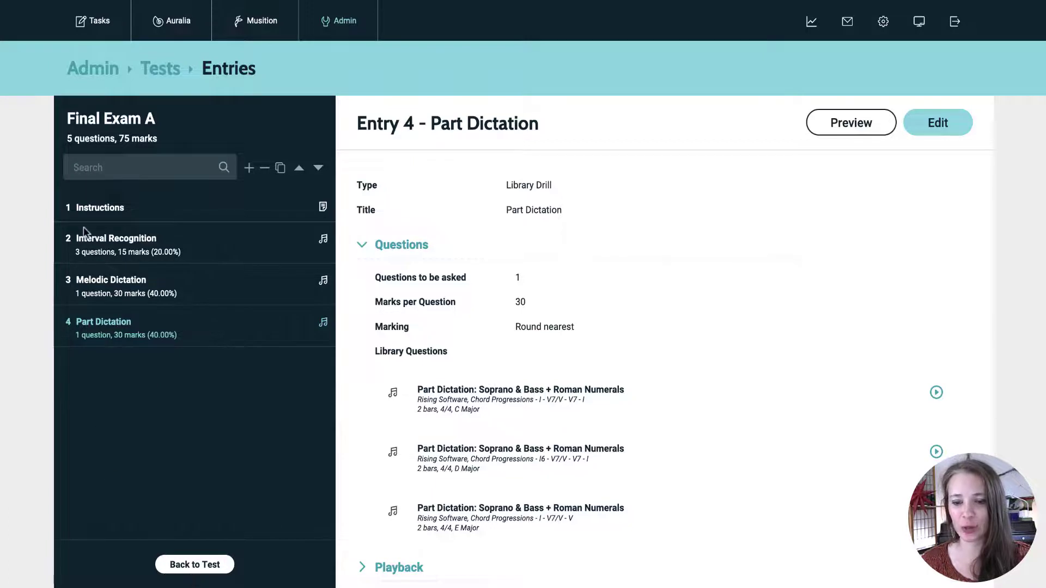
pyautogui.click(191, 566)
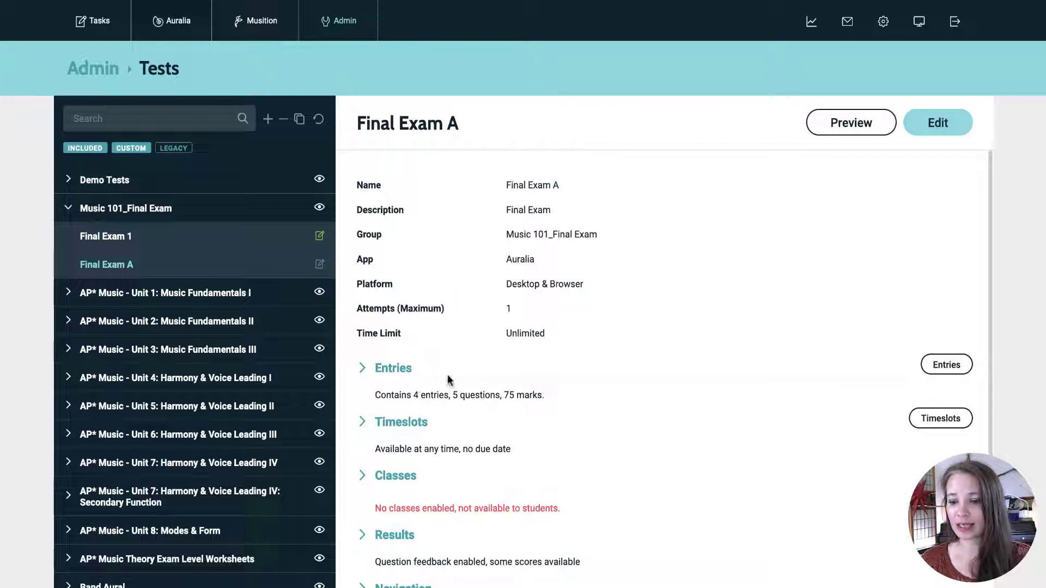
# - Restrict Final Exam A to a 60-minute time limit
pyautogui.click(943, 122)
pyautogui.scroll(-3, 798, 354)
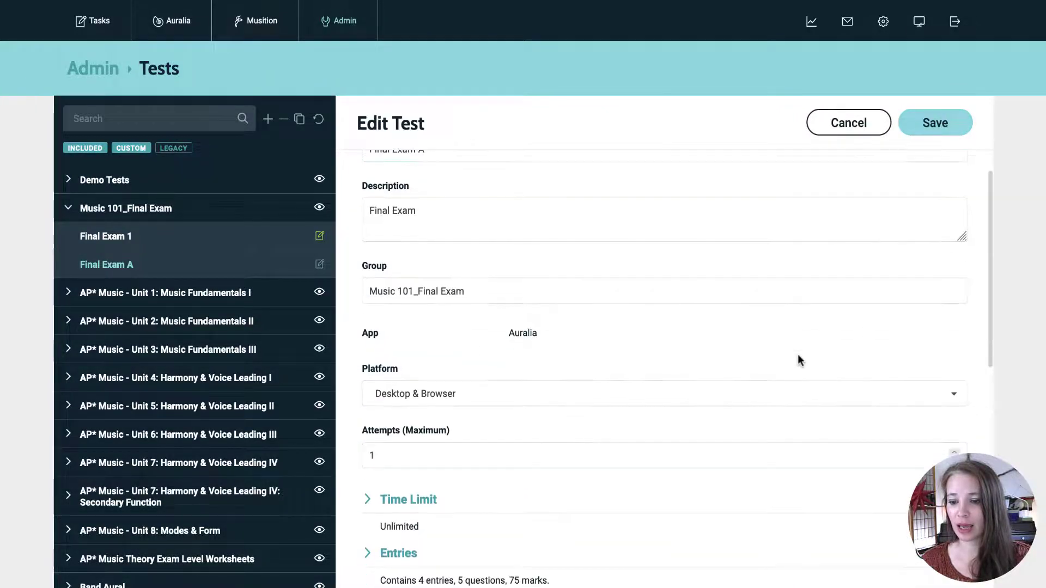
pyautogui.scroll(-2, 798, 358)
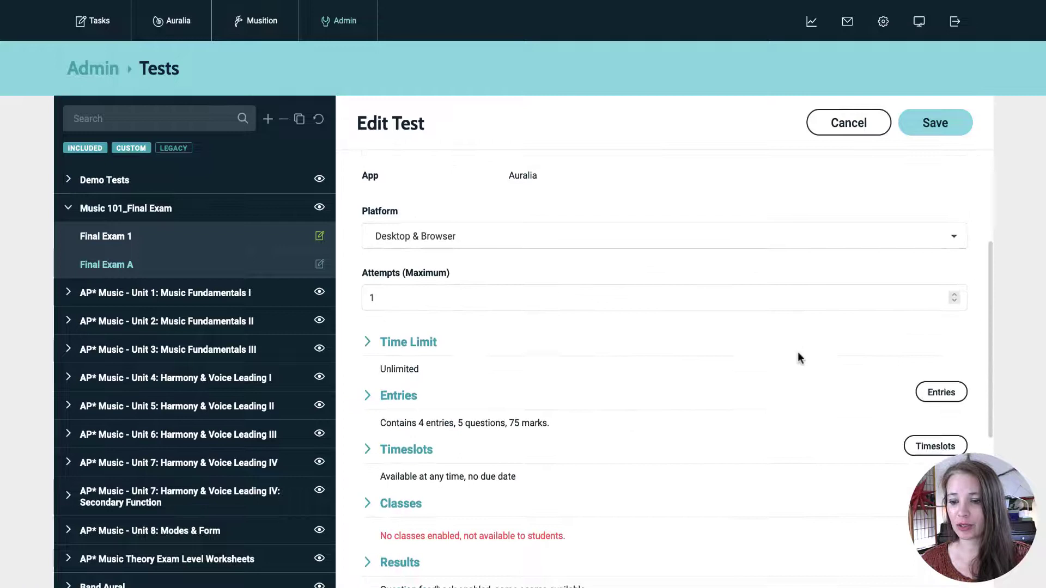
pyautogui.click(397, 343)
pyautogui.scroll(-1, 526, 361)
pyautogui.click(405, 369)
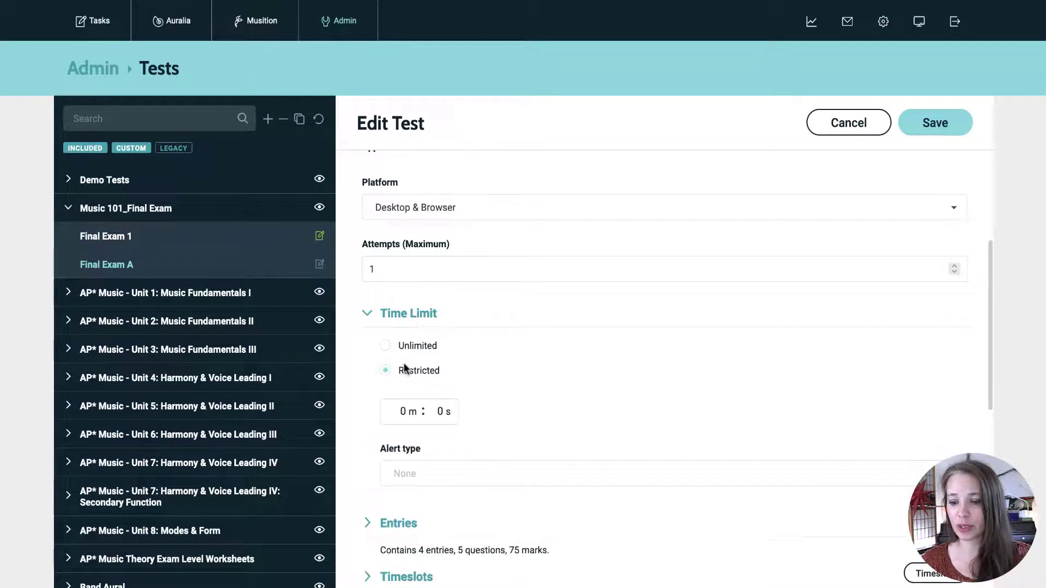
pyautogui.click(404, 412)
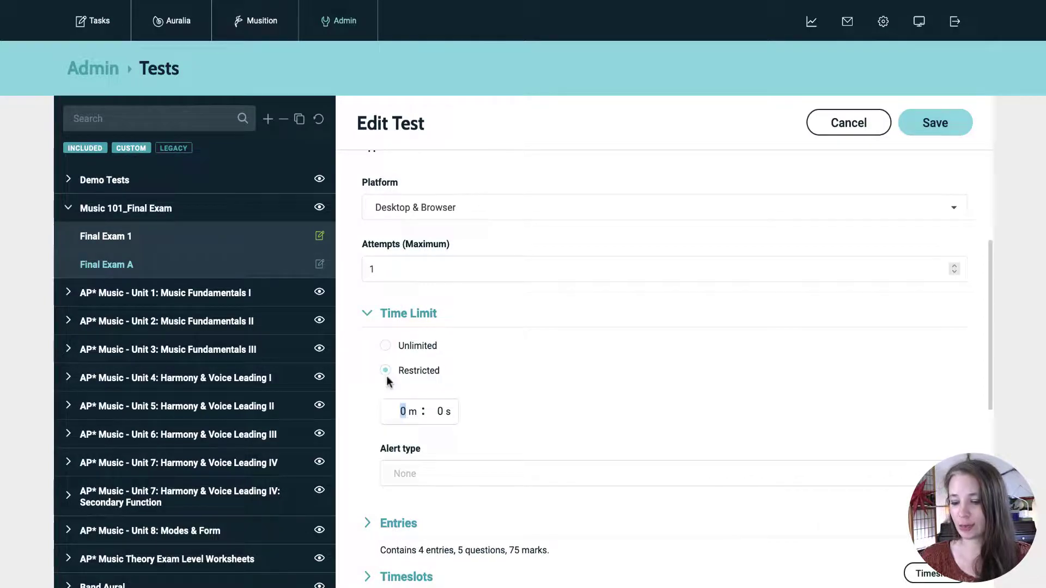
pyautogui.write('60')
# - Set the alert type to Highlight timer with a 5-minute warning time
pyautogui.click(485, 476)
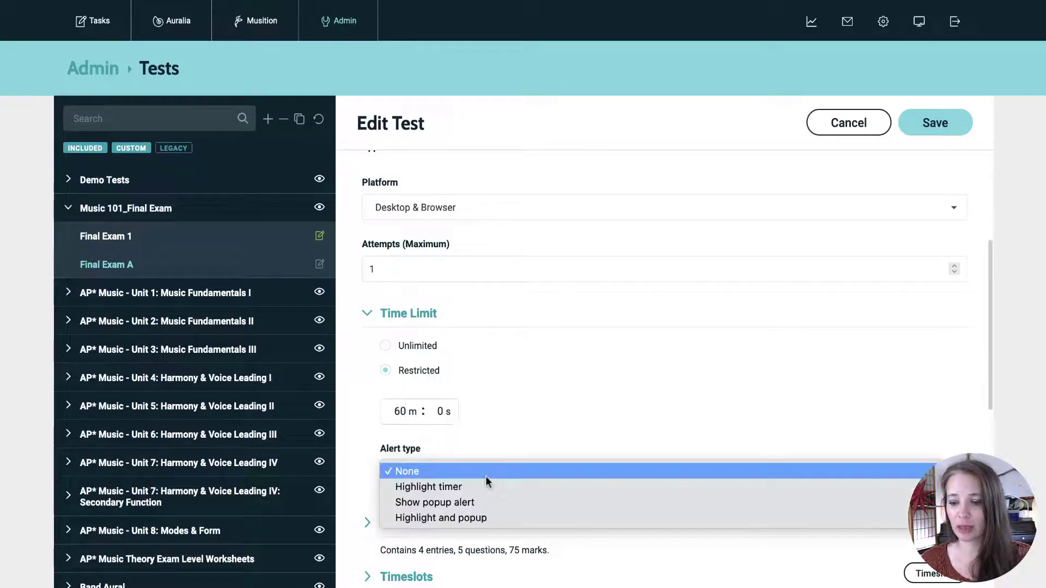
pyautogui.click(485, 488)
pyautogui.scroll(-1, 485, 489)
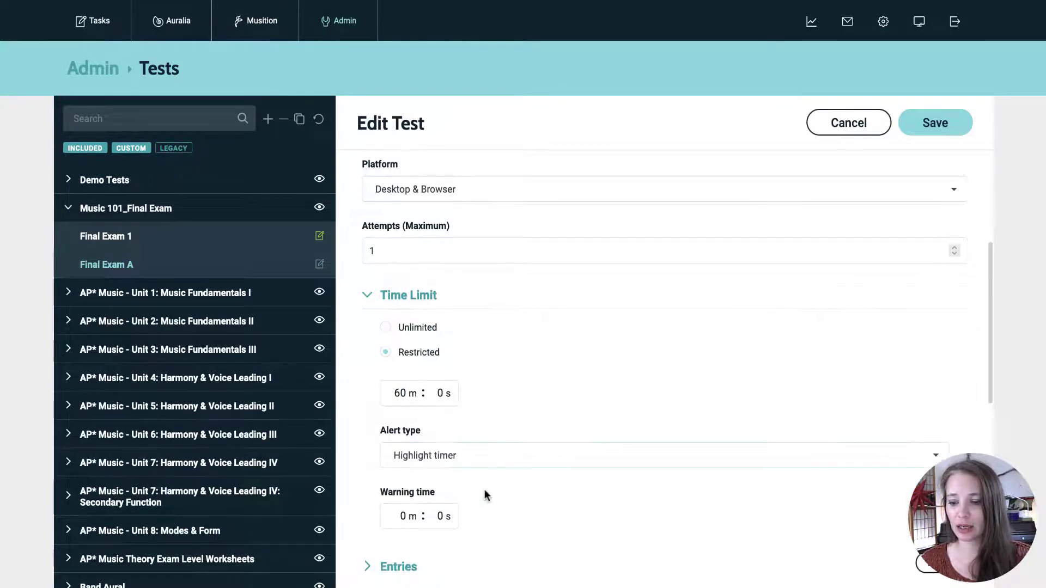
pyautogui.click(401, 515)
pyautogui.write('5')
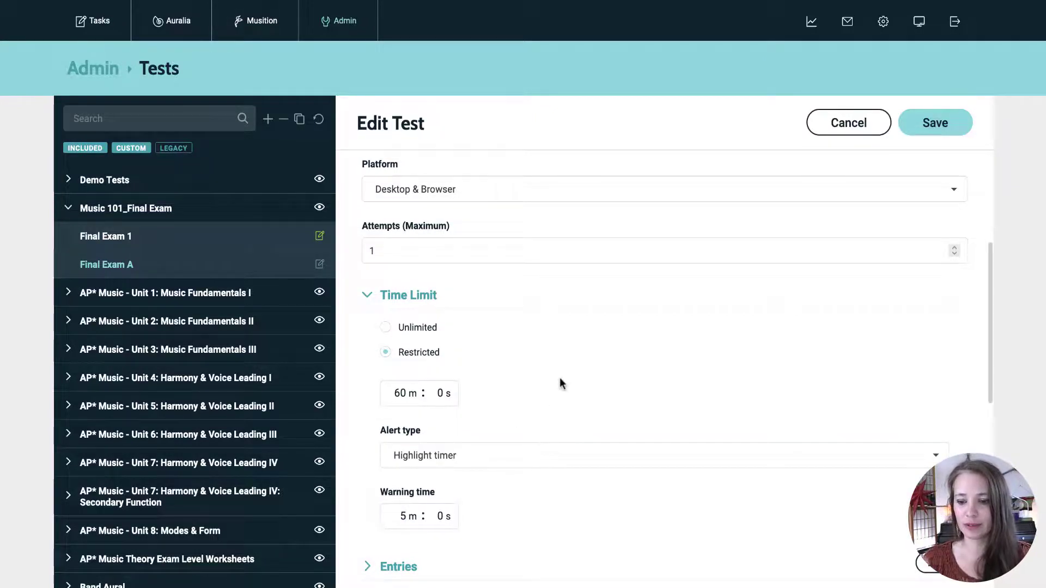
pyautogui.scroll(-4, 561, 384)
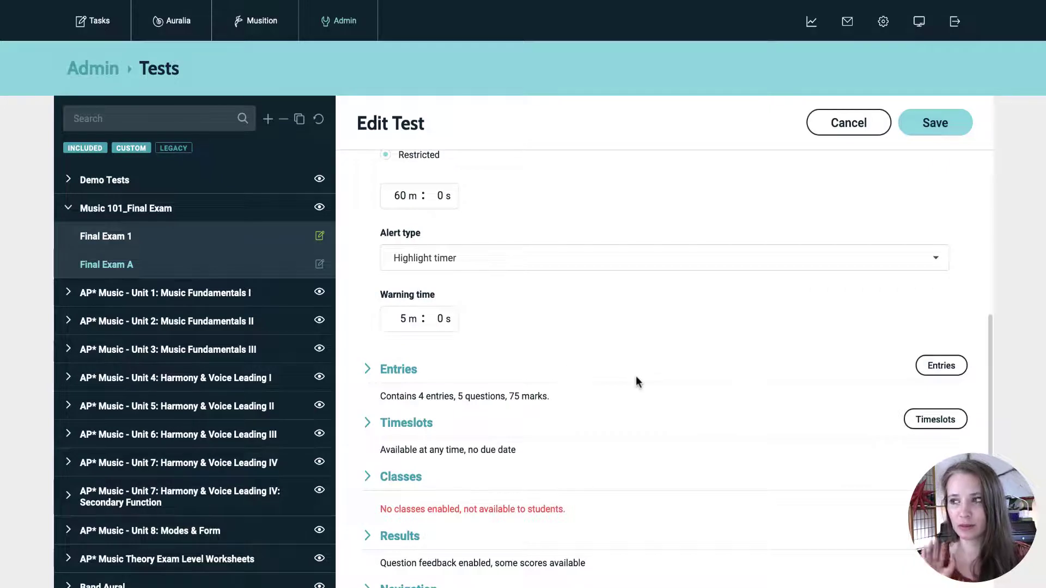
pyautogui.scroll(-1, 636, 376)
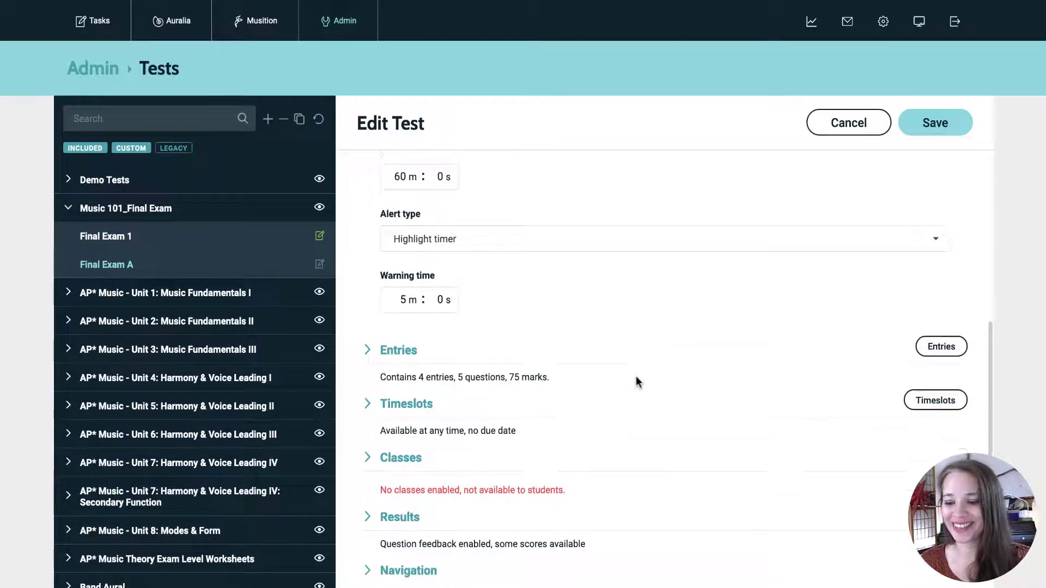
pyautogui.scroll(-1, 395, 385)
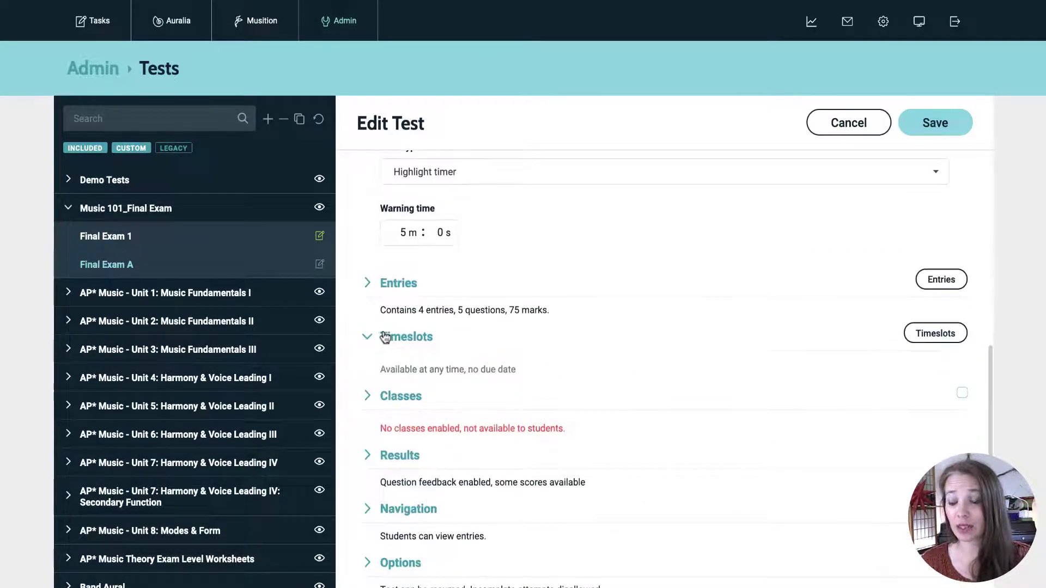
# - Add a Final Exam A timeslot from 7/10/2022 9:00 AM to 7/17/2022 6:00 PM, students' local time
pyautogui.click(386, 338)
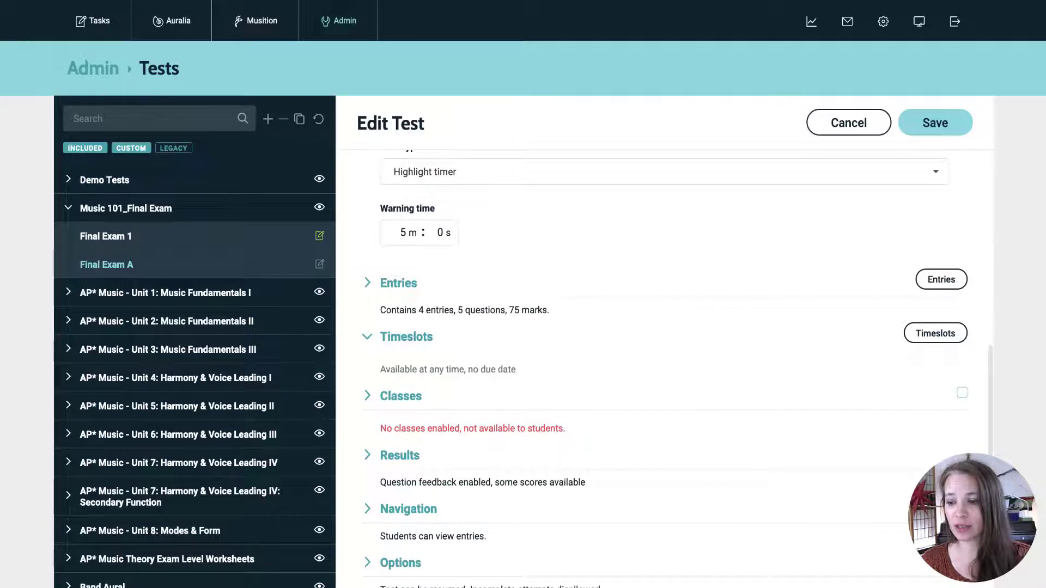
pyautogui.click(914, 339)
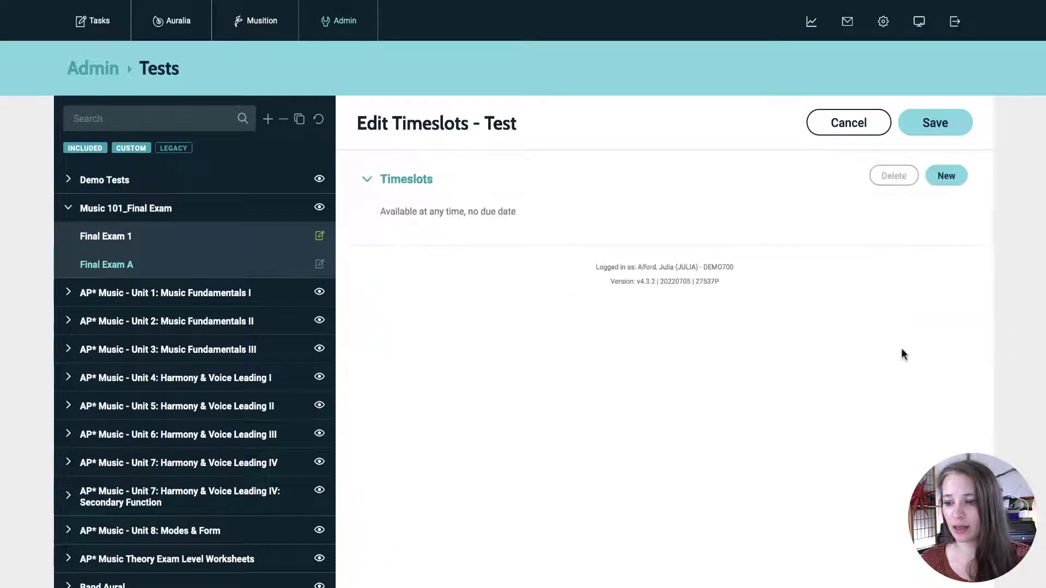
pyautogui.click(962, 180)
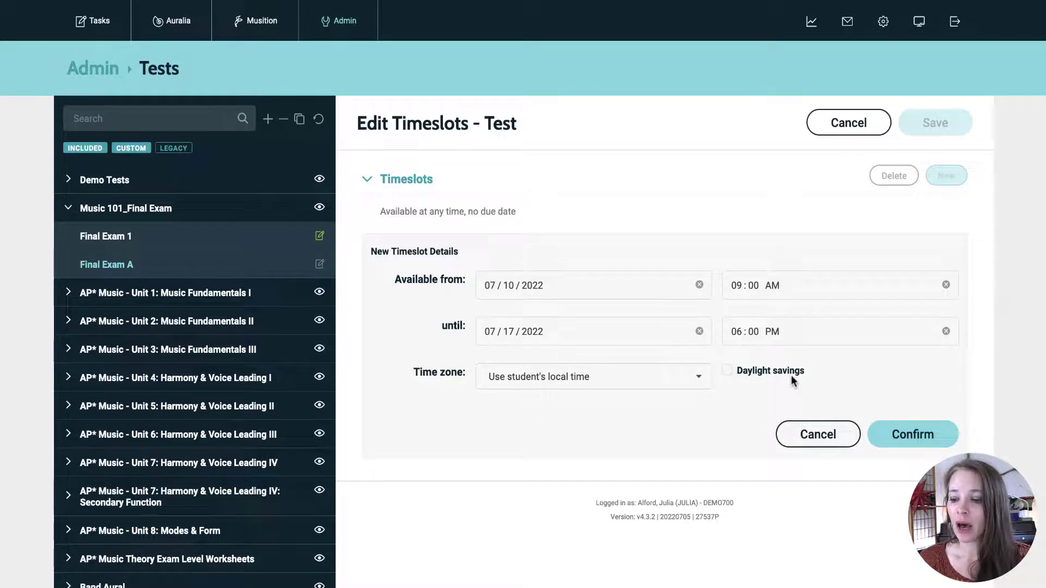
pyautogui.click(938, 443)
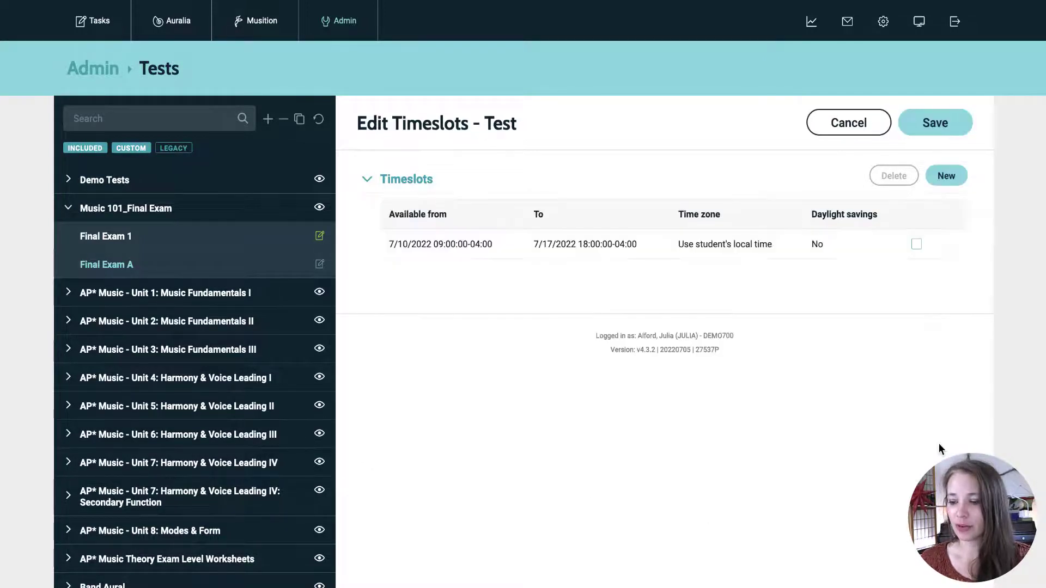
pyautogui.click(945, 133)
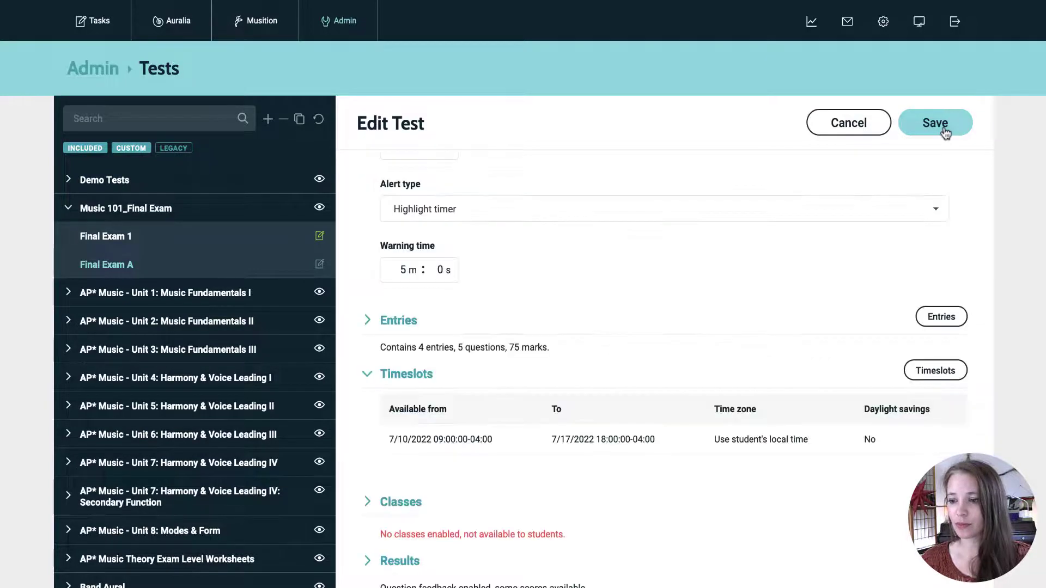
pyautogui.scroll(-3, 794, 435)
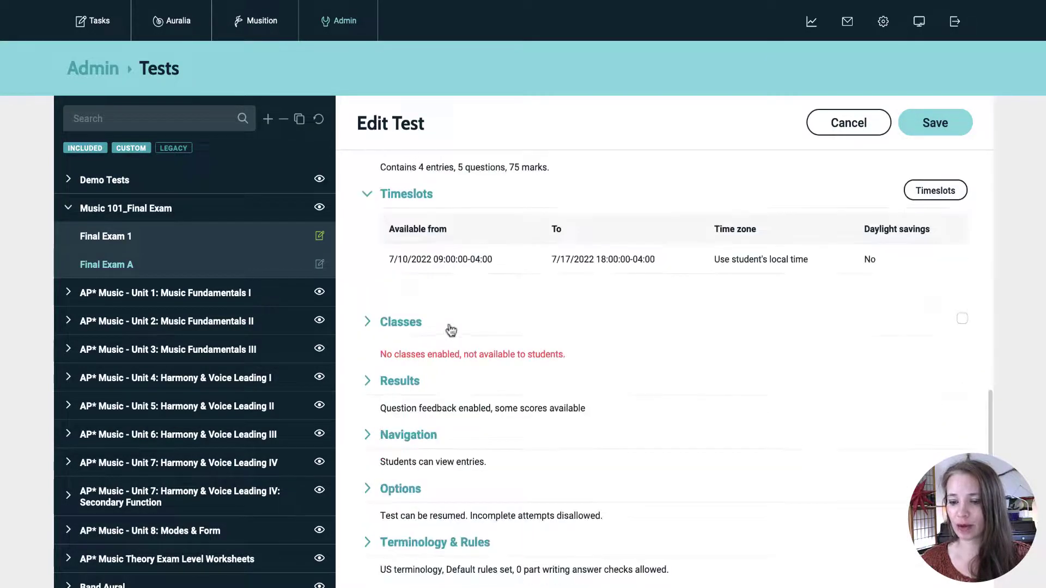
# - Enable Final Exam A for class 1. MUS 101 in the Classes section
pyautogui.click(404, 326)
pyautogui.scroll(-1, 725, 404)
pyautogui.scroll(-2, 724, 404)
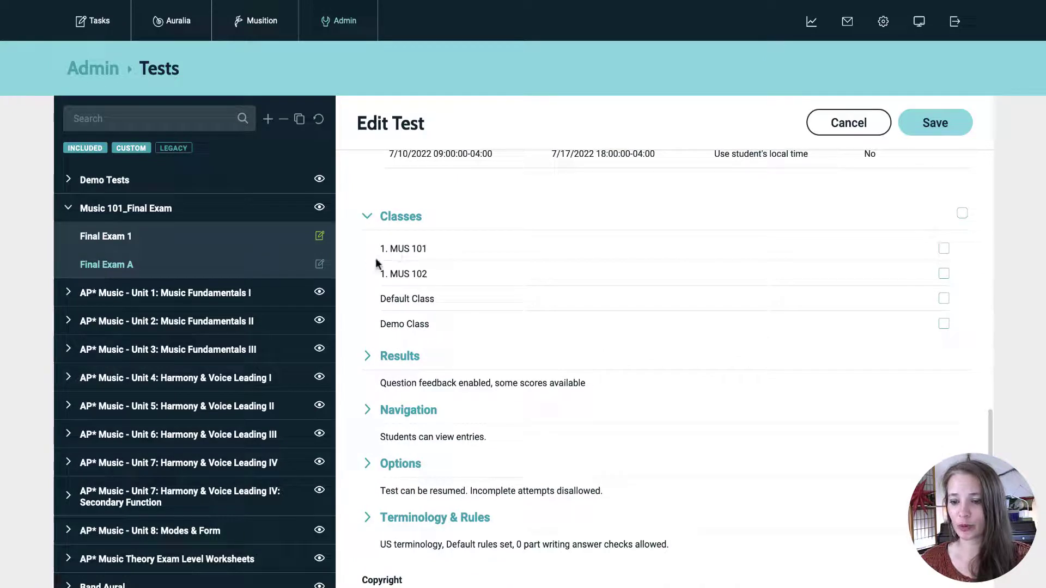
pyautogui.click(944, 248)
# - In Results, turn off feedback after each question and home-page score viewing, leaving only score upon completion
pyautogui.scroll(-2, 940, 261)
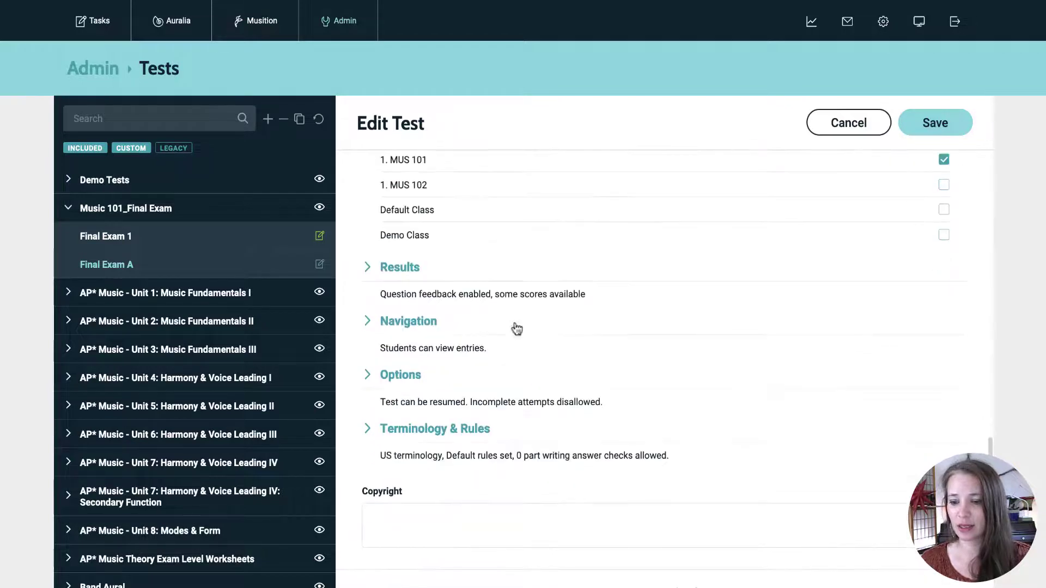
pyautogui.click(411, 270)
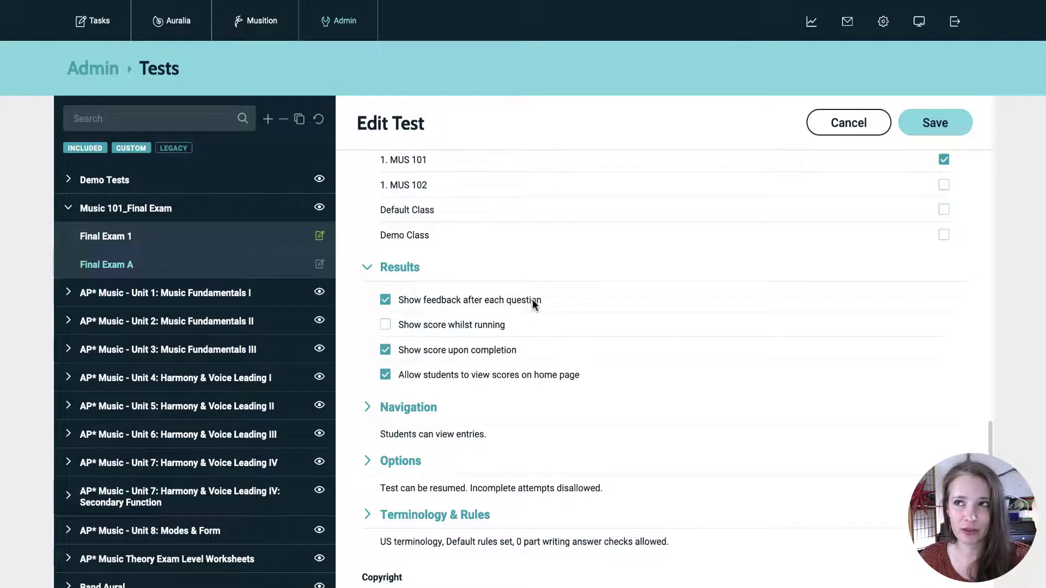
pyautogui.click(433, 303)
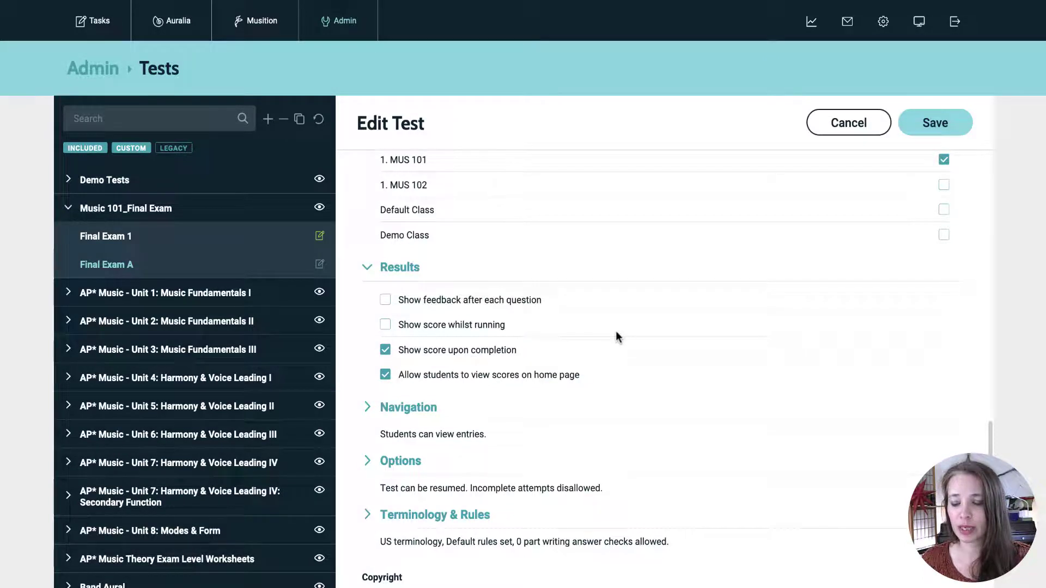
pyautogui.scroll(-1, 618, 337)
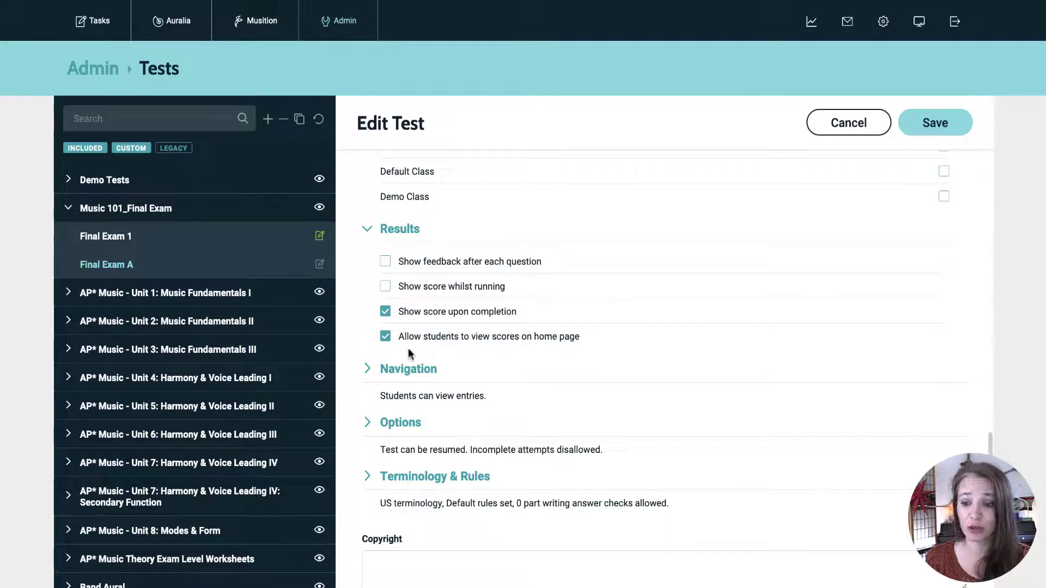
pyautogui.click(539, 338)
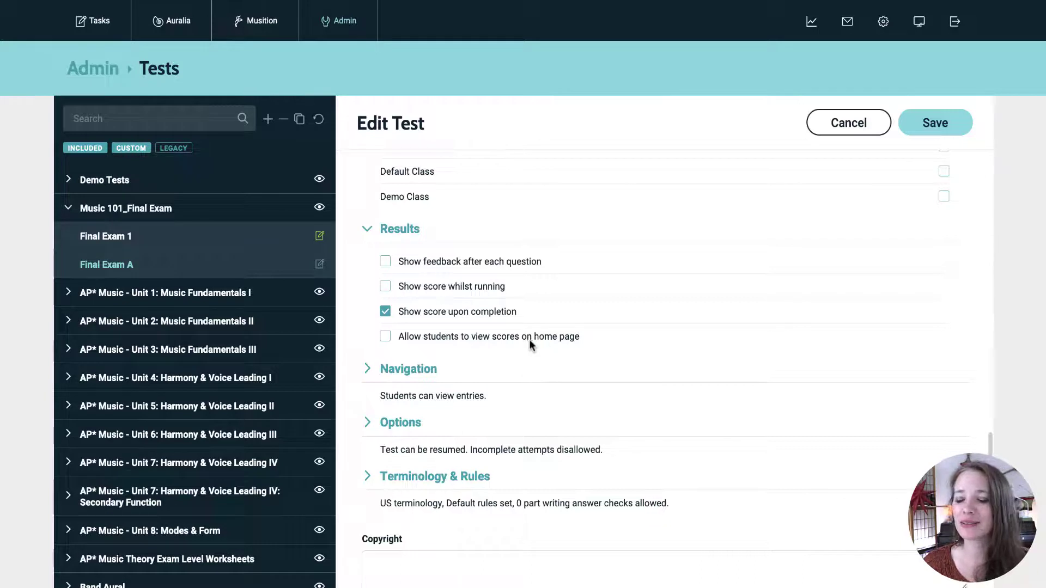
# - Check Show navigator panel under Navigation, then expand Options to show resume and tempo settings
pyautogui.click(391, 374)
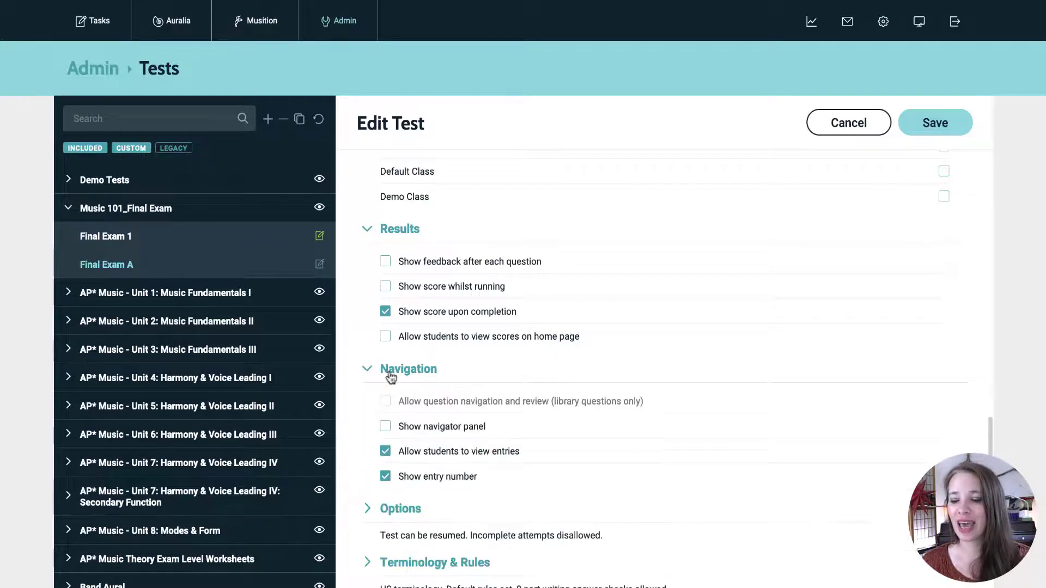
pyautogui.scroll(-1, 390, 372)
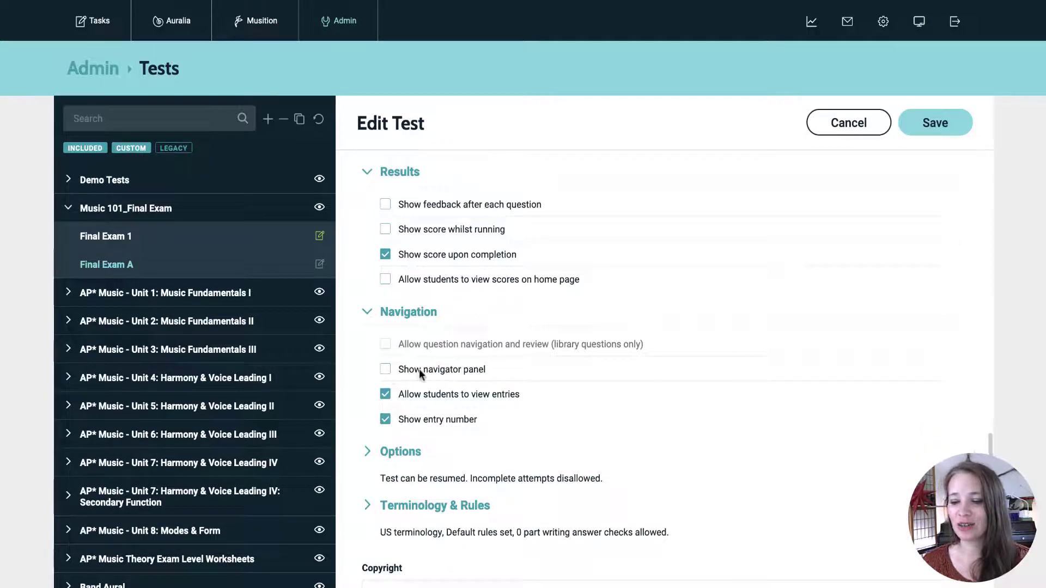
pyautogui.click(437, 375)
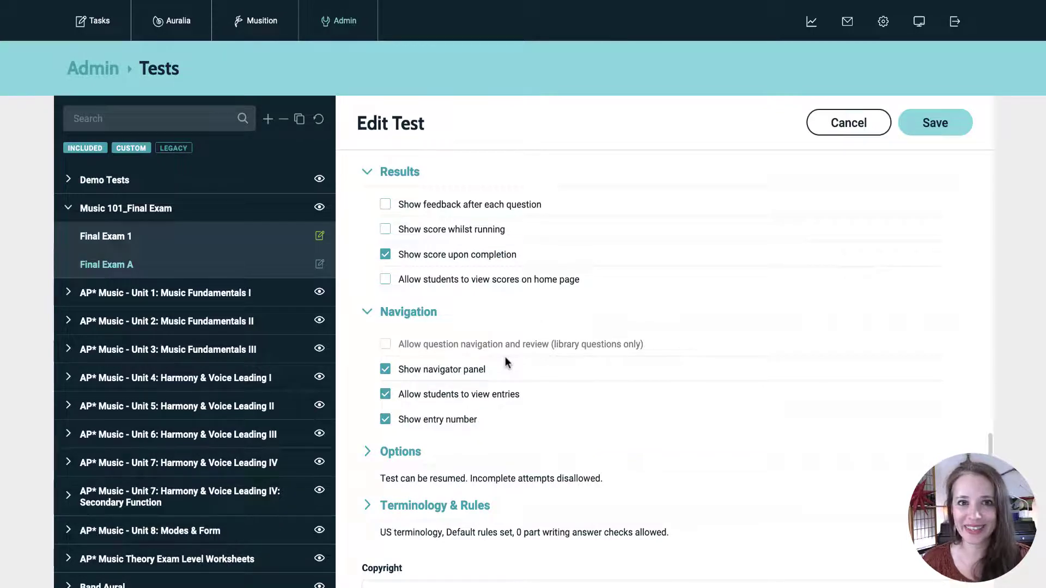
pyautogui.scroll(-2, 505, 362)
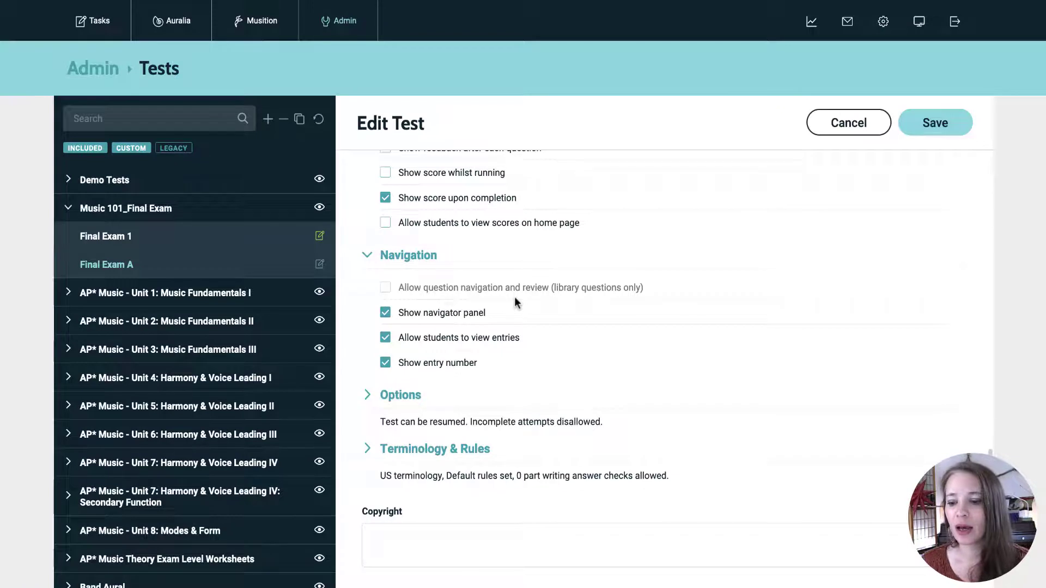
pyautogui.click(379, 402)
pyautogui.scroll(-1, 525, 394)
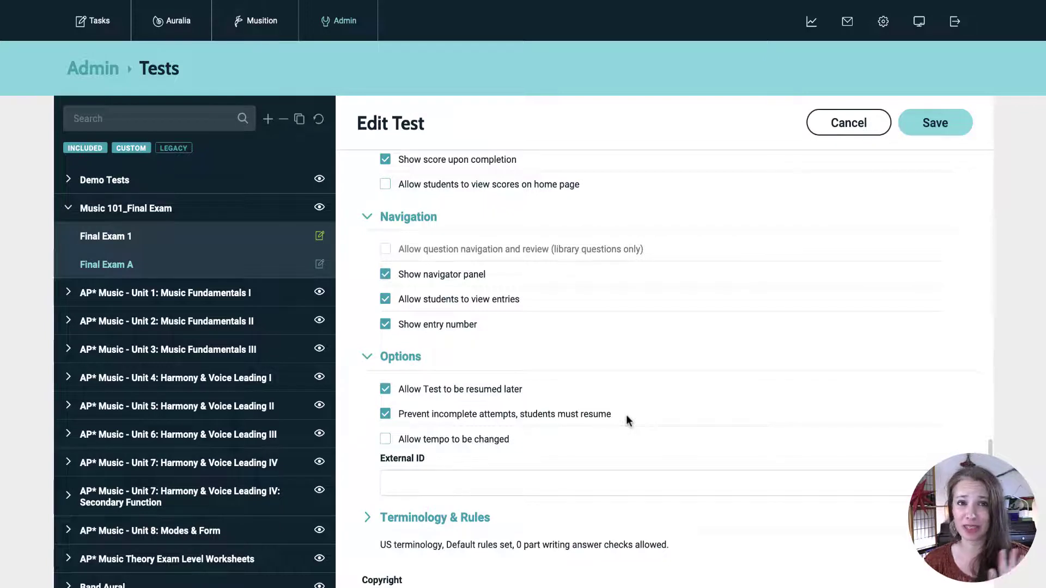
# - Expand Terminology & Rules to show US style rhythm terms, Default rule set and 0 answer checks
pyautogui.scroll(-5, 637, 437)
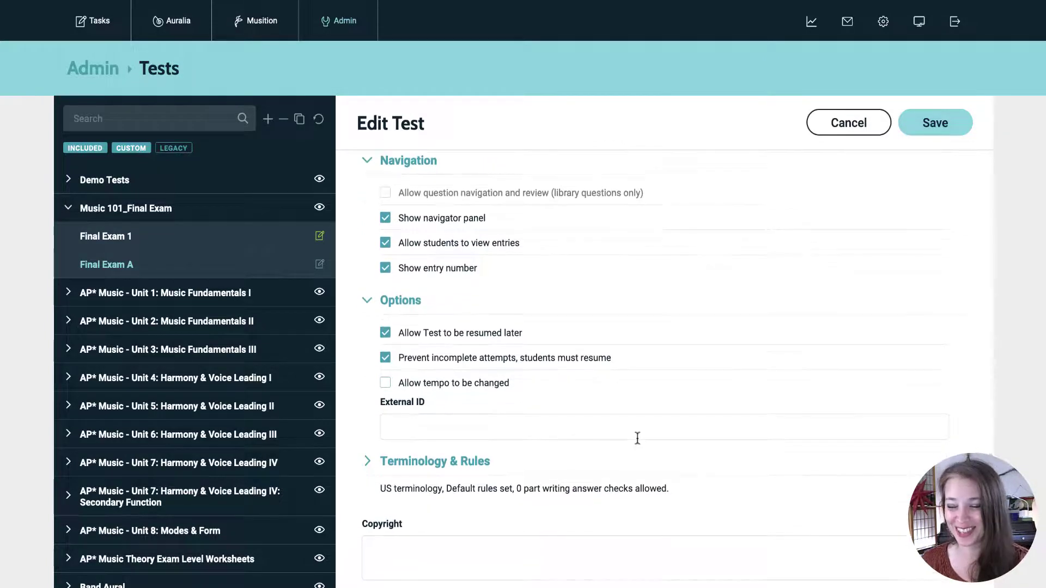
pyautogui.click(486, 385)
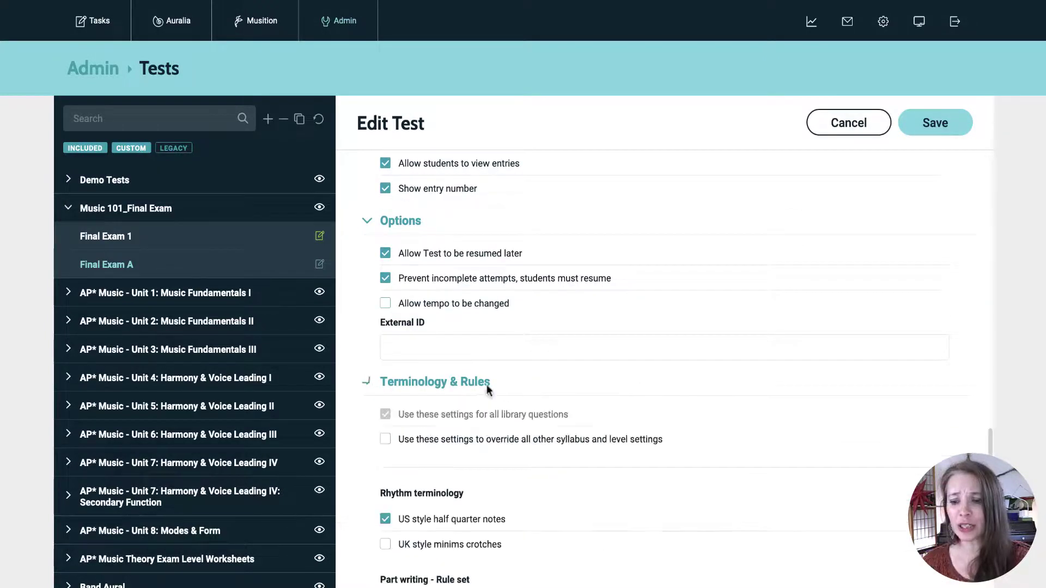
# - Choose Default in the Part writing rule set list and confirm maximum answer checks remains 0
pyautogui.scroll(-5, 712, 430)
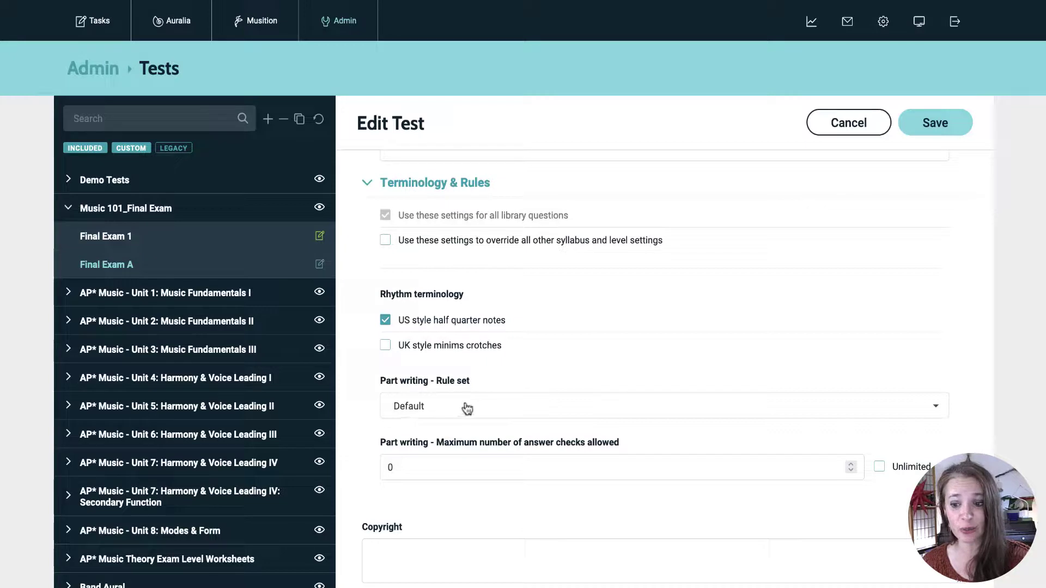
pyautogui.click(487, 413)
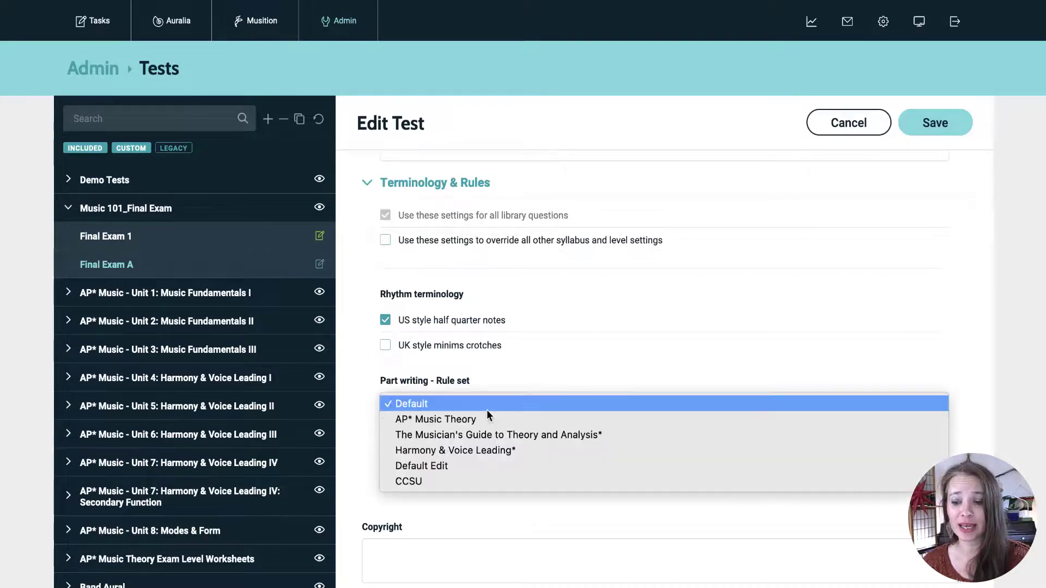
pyautogui.click(513, 375)
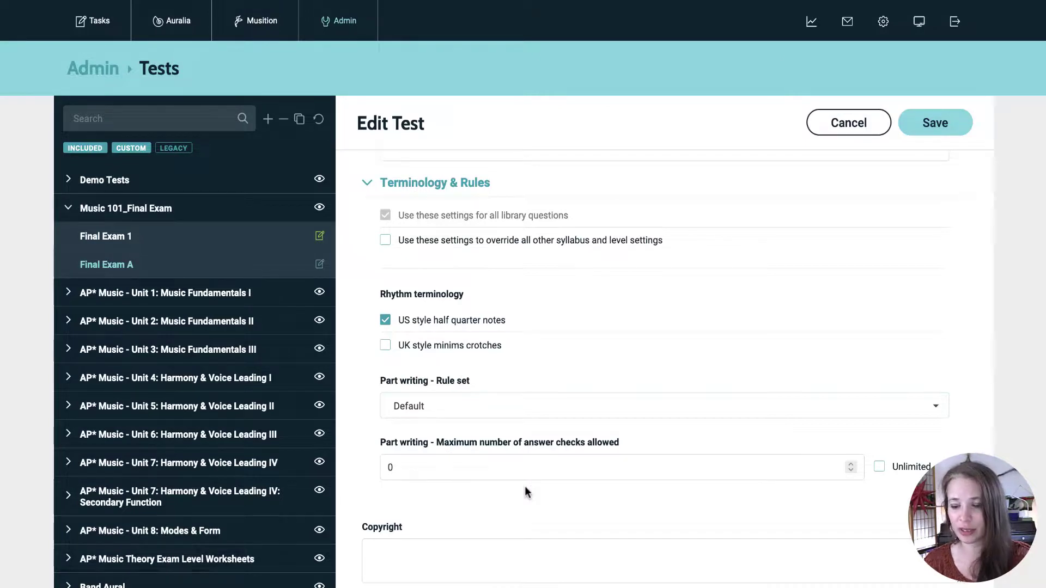
pyautogui.scroll(-2, 525, 486)
pyautogui.scroll(2, 880, 345)
pyautogui.scroll(-2, 883, 348)
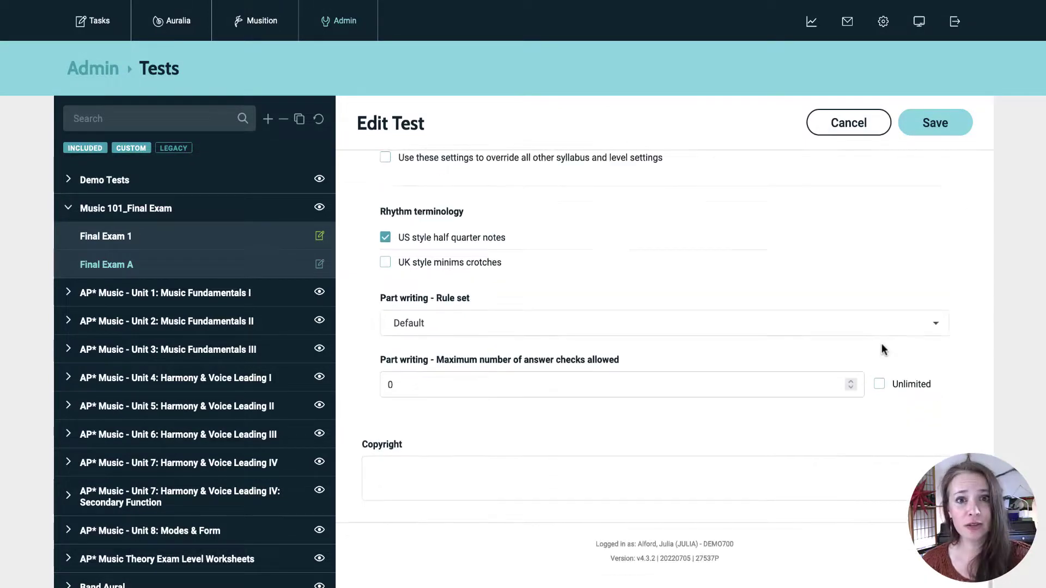
pyautogui.scroll(1, 883, 348)
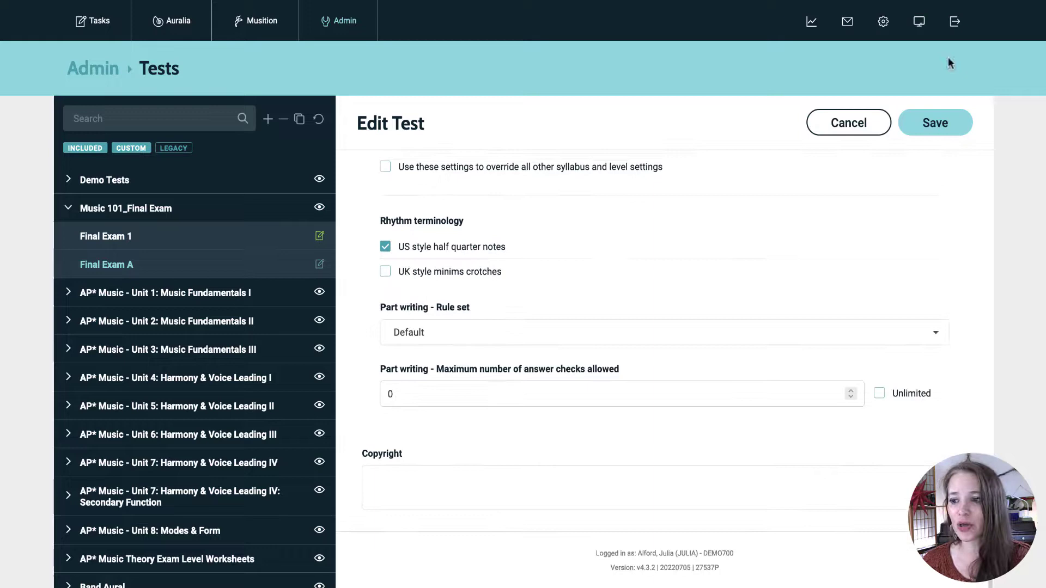
# - Save Final Exam A's settings and look over its summary
pyautogui.click(935, 125)
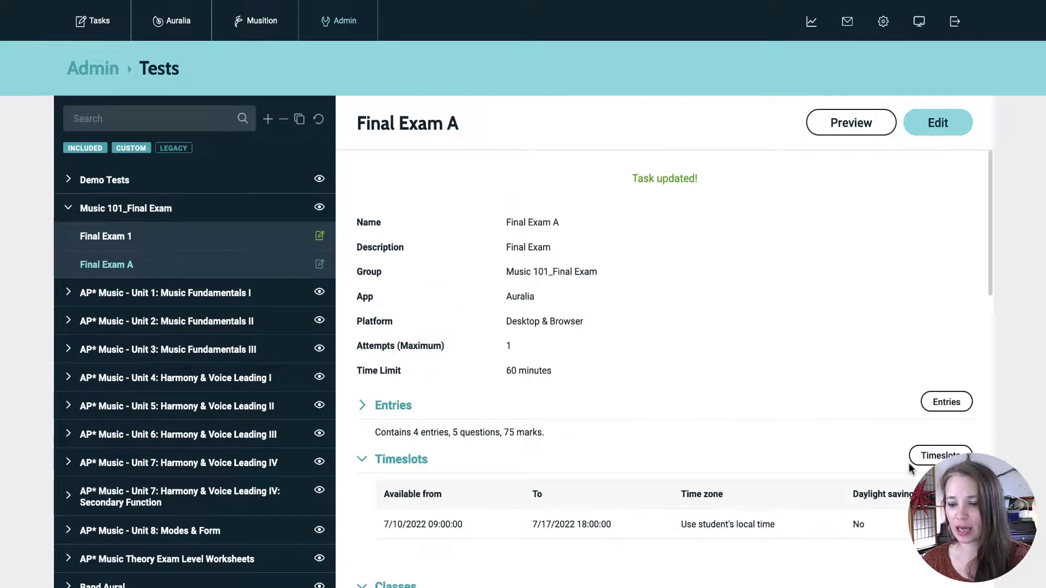
pyautogui.scroll(-3, 909, 468)
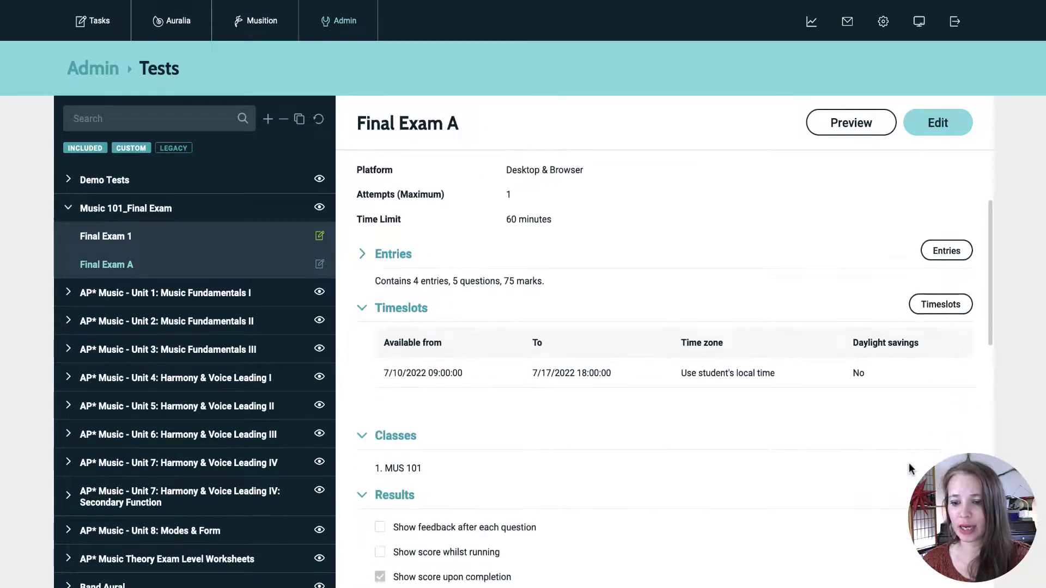
pyautogui.scroll(-6, 909, 468)
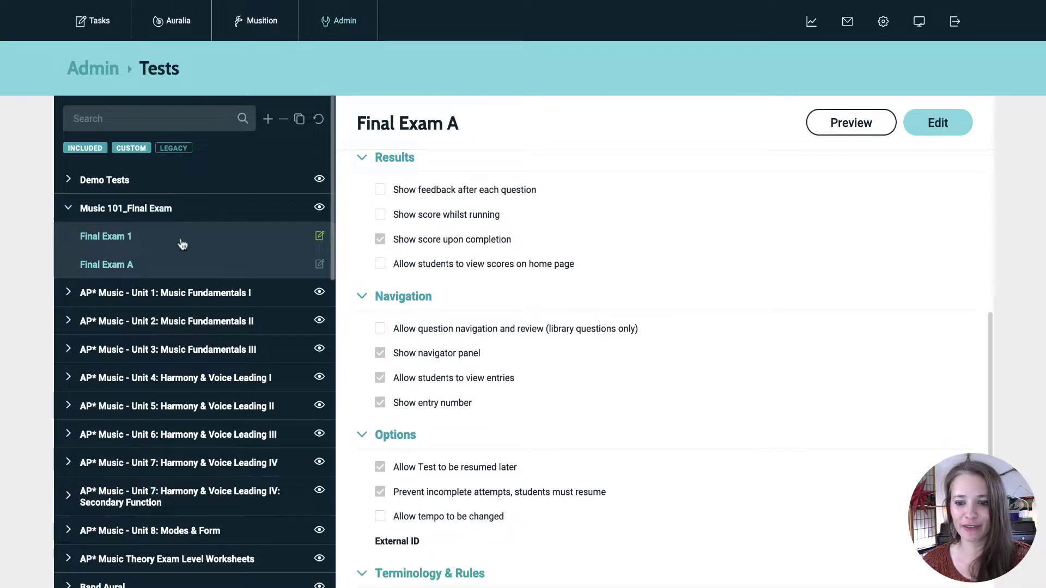
# - Open Final Exam 1's details and scroll down to its Usage & Grades section
pyautogui.click(154, 244)
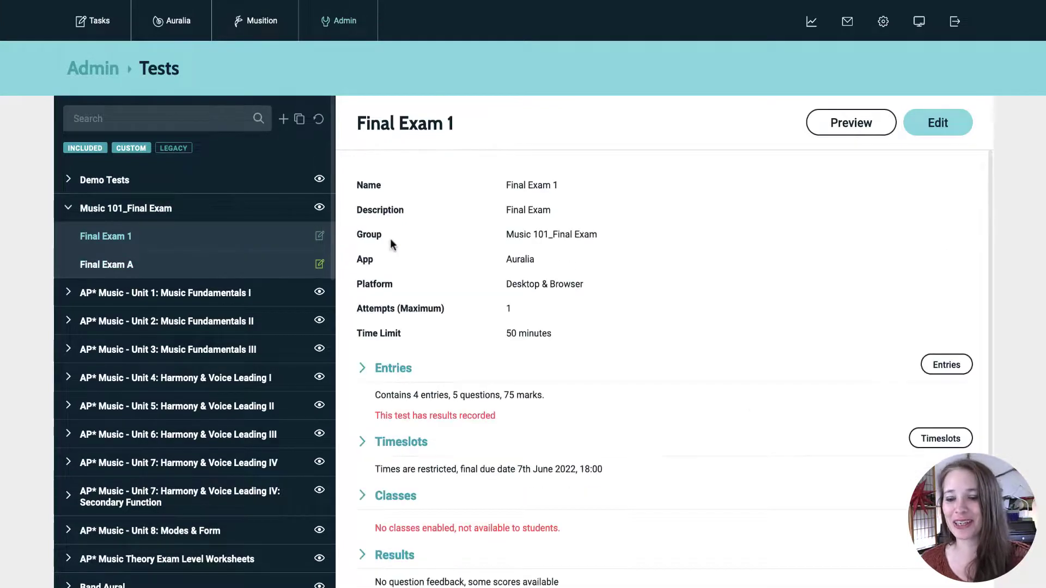
pyautogui.scroll(-1, 686, 331)
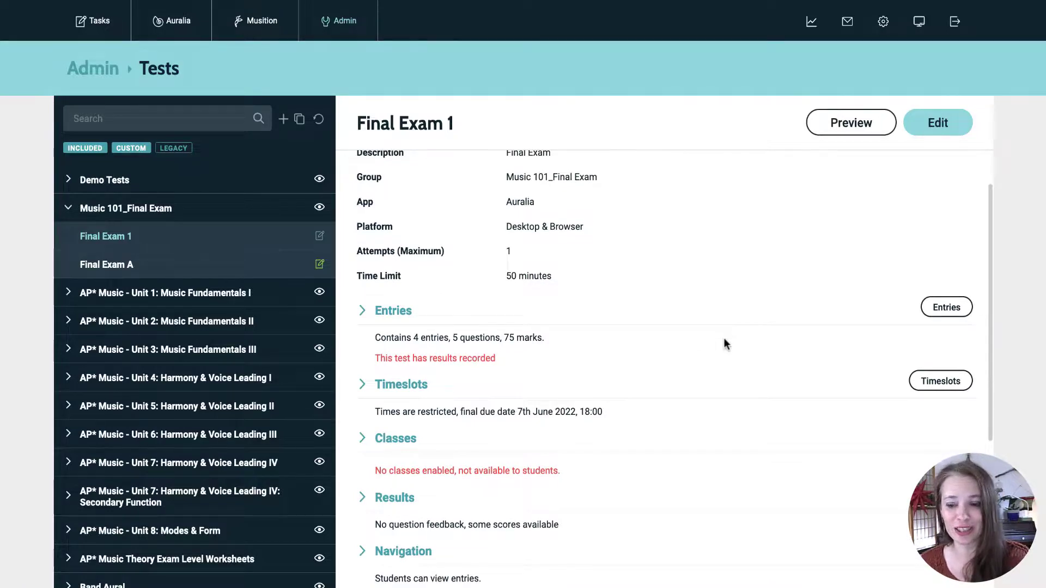
pyautogui.scroll(-5, 725, 339)
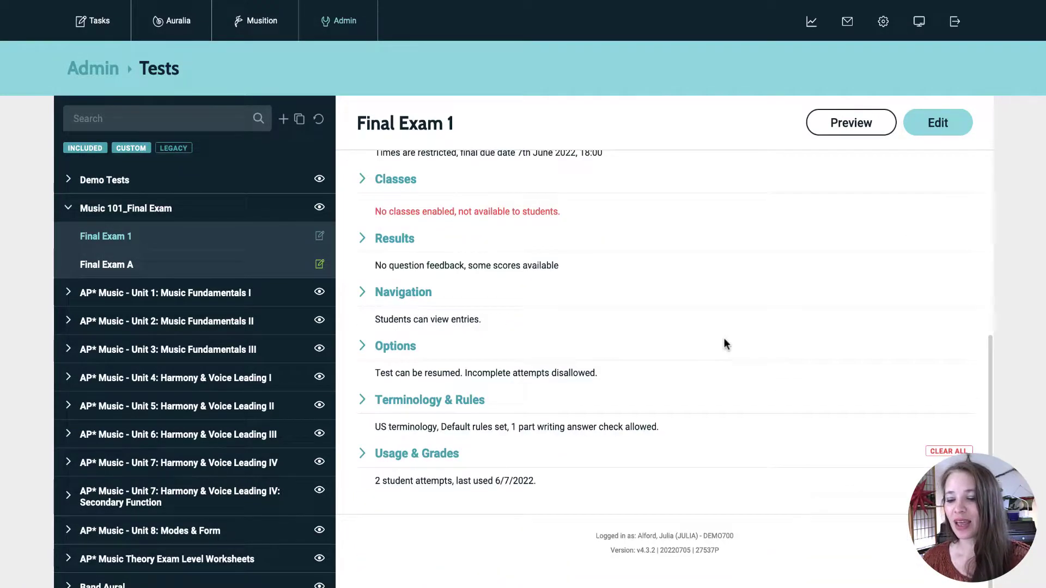
pyautogui.scroll(6, 550, 320)
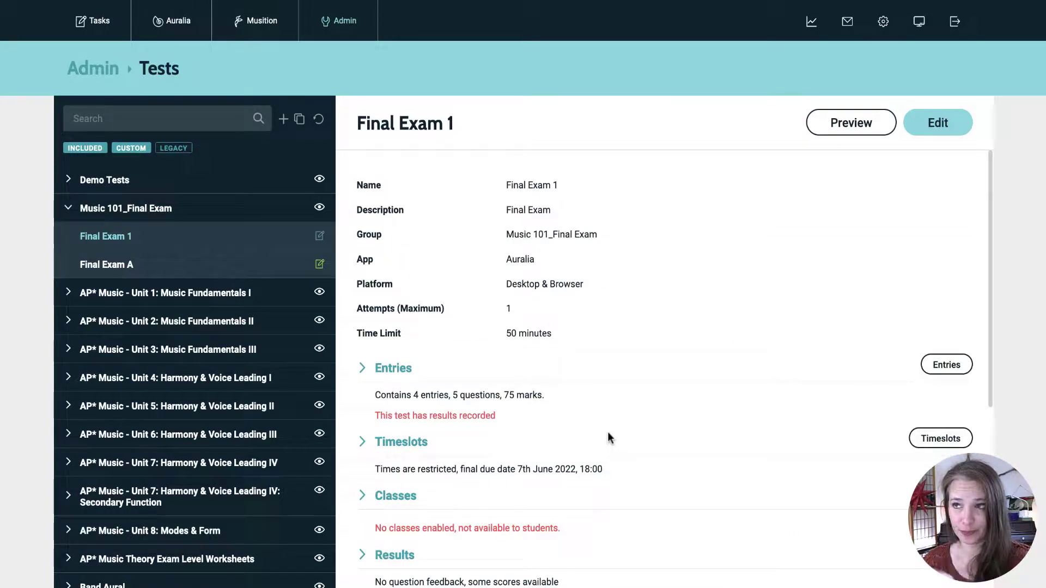
pyautogui.scroll(-6, 608, 436)
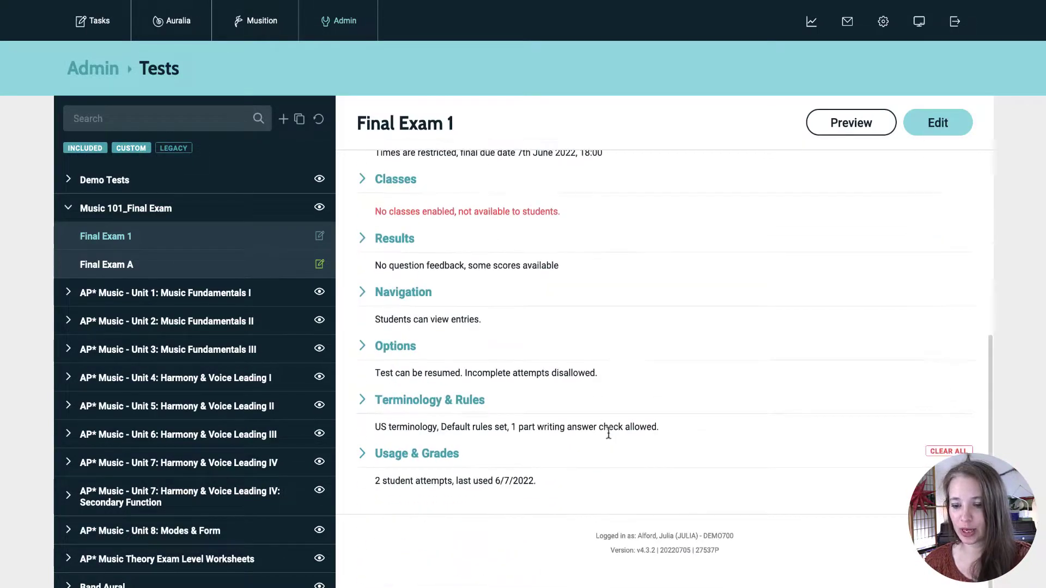
# - Show Final Exam 1's Usage & Grades for Prior Month, listing two graded 6/7/2022 attempts
pyautogui.click(475, 462)
pyautogui.scroll(-2, 540, 476)
pyautogui.click(587, 388)
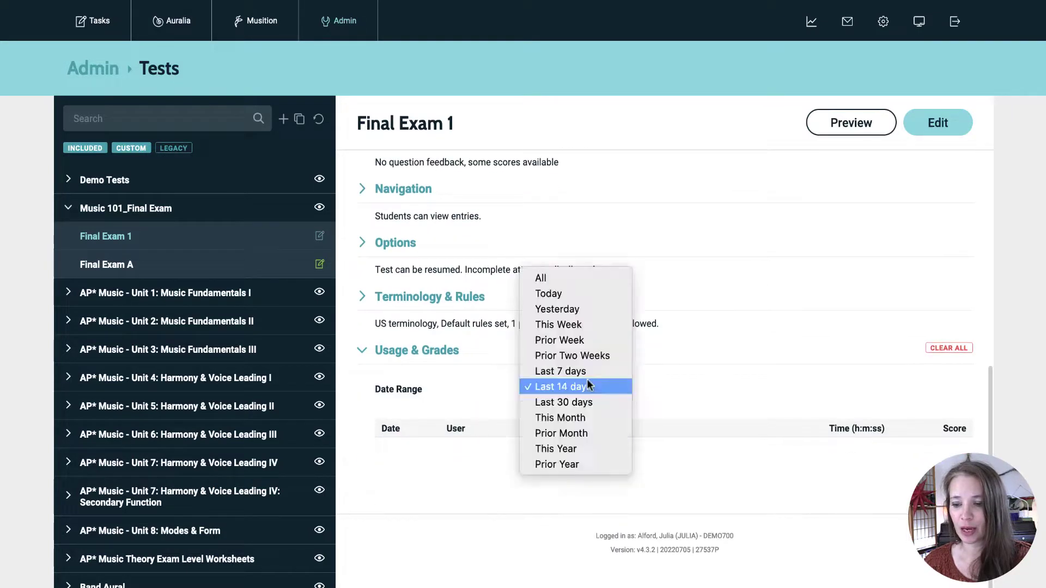
pyautogui.click(598, 434)
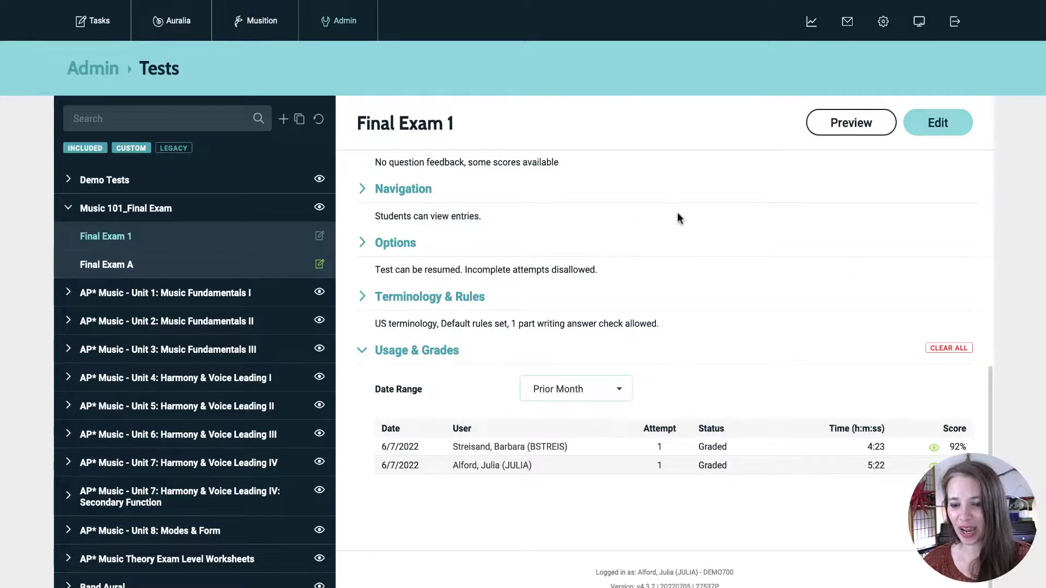
# - In Admin Grading, filter Task Status to Graded and select the first Final Exam 1 attempt
pyautogui.click(358, 29)
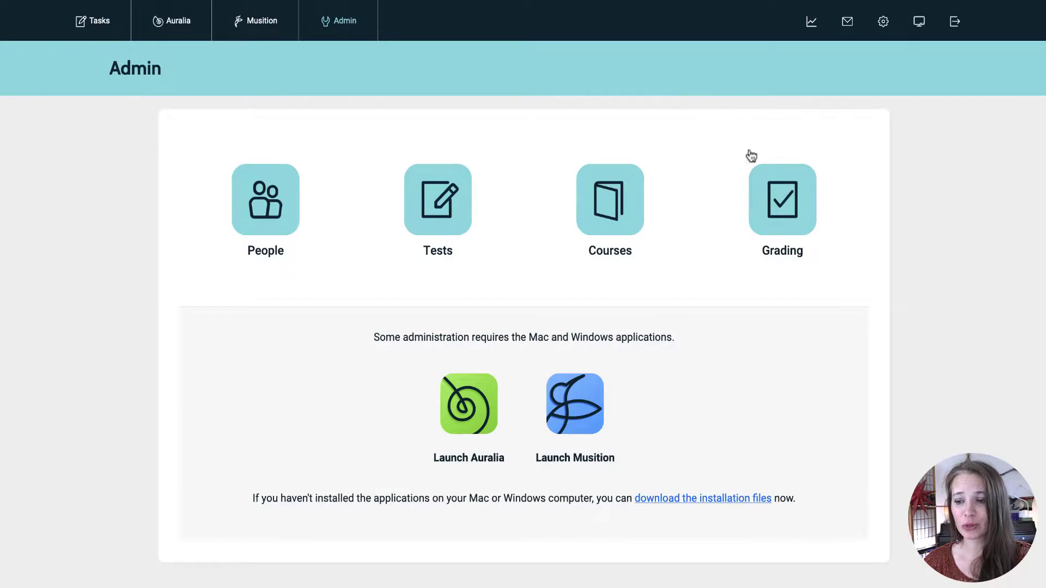
pyautogui.click(783, 225)
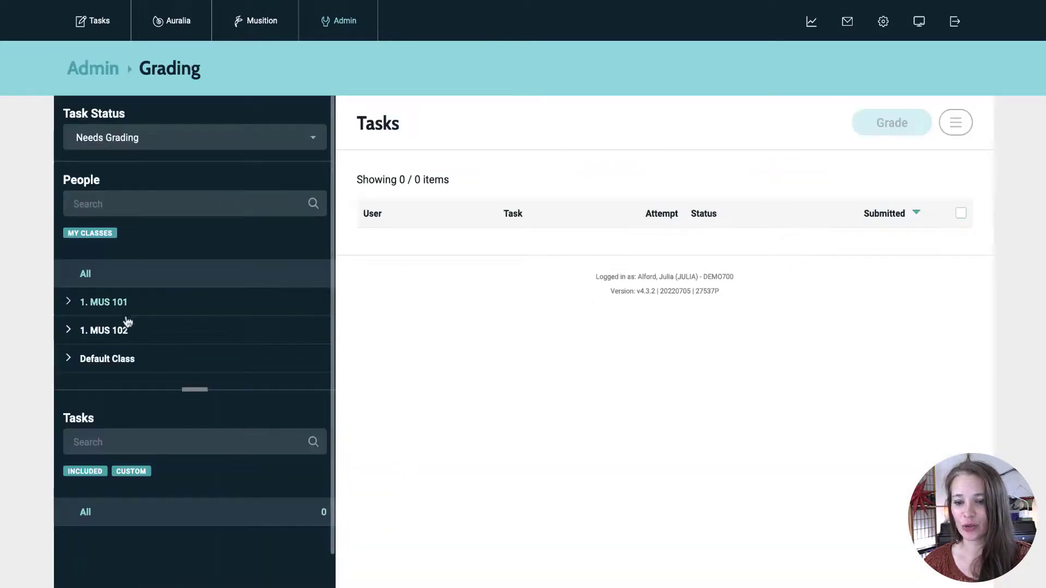
pyautogui.click(106, 136)
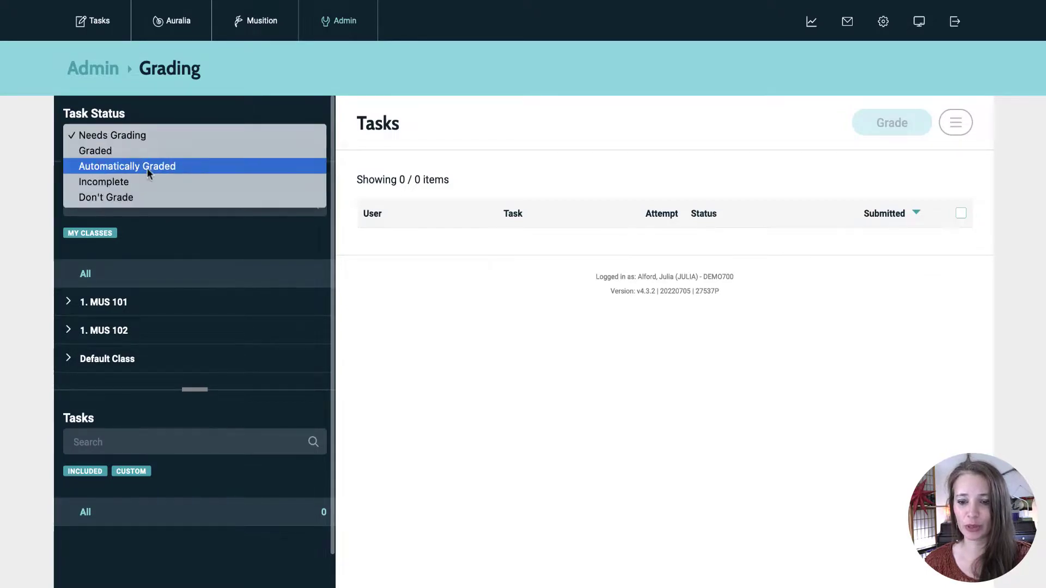
pyautogui.click(182, 151)
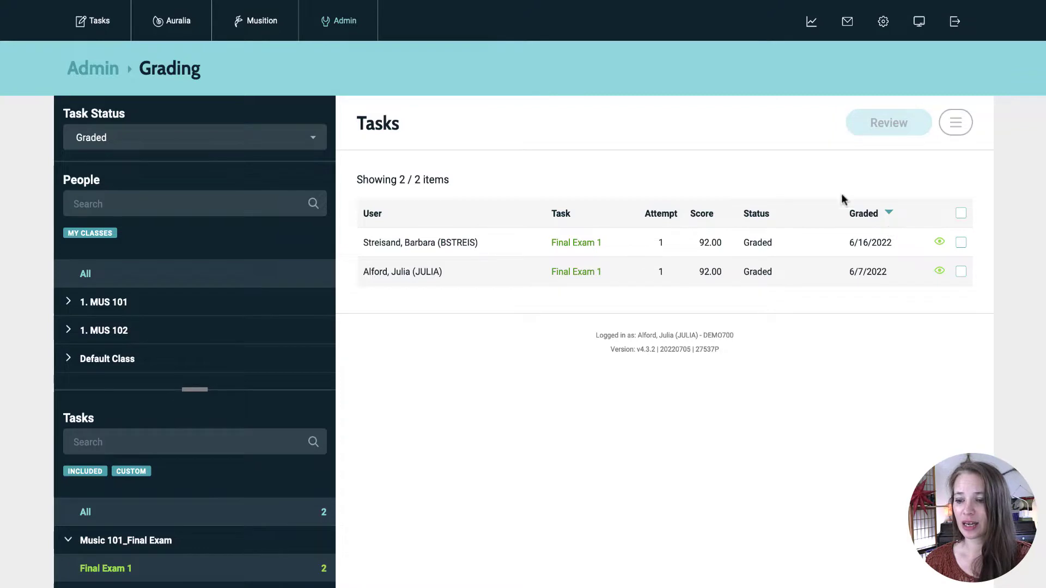
pyautogui.click(961, 242)
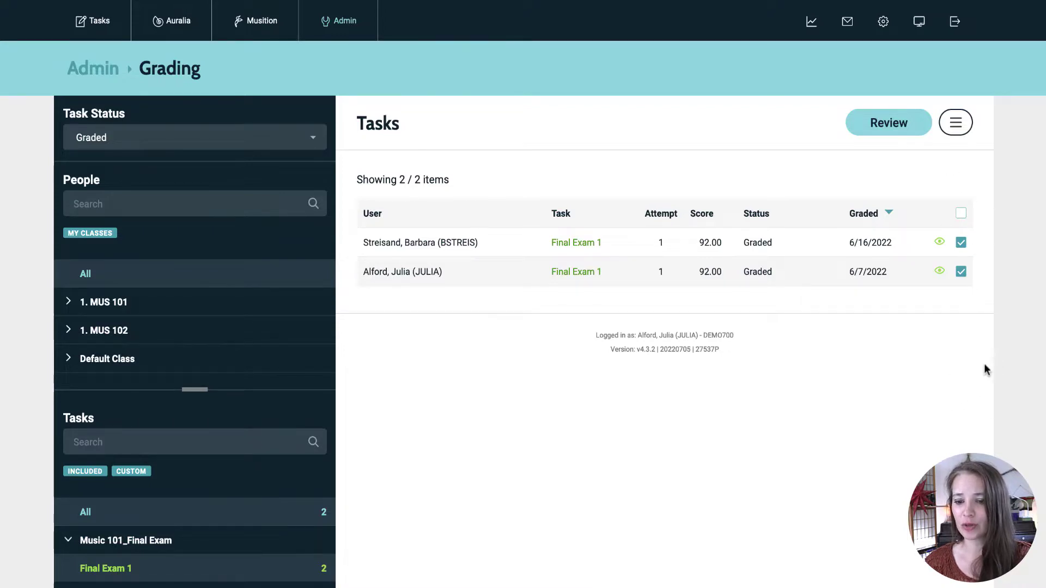
# - Review the attempt's Interval Recognition Question 1 and compare the student's interval with the correct answer
pyautogui.click(889, 124)
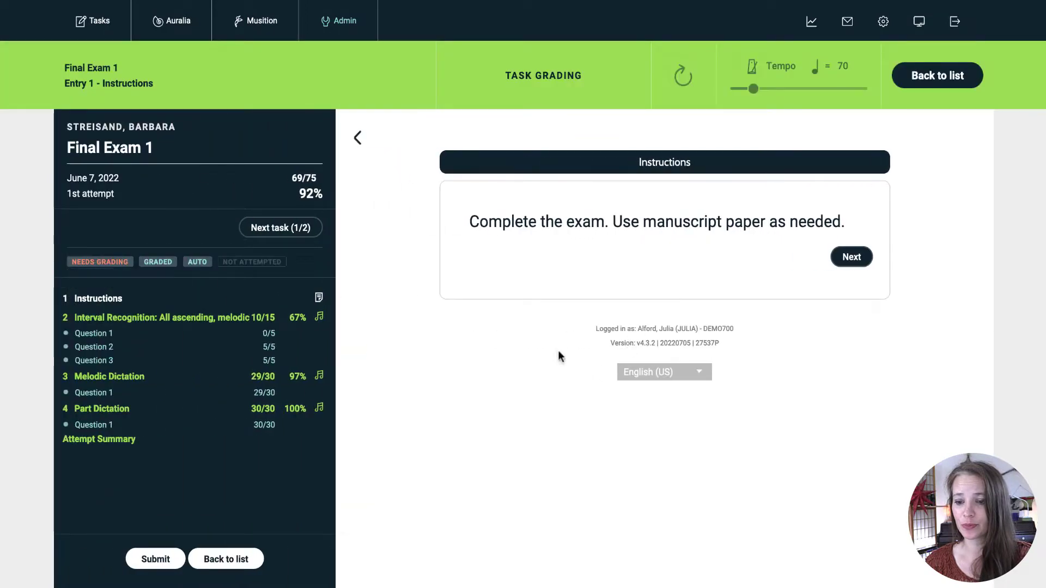
pyautogui.click(109, 335)
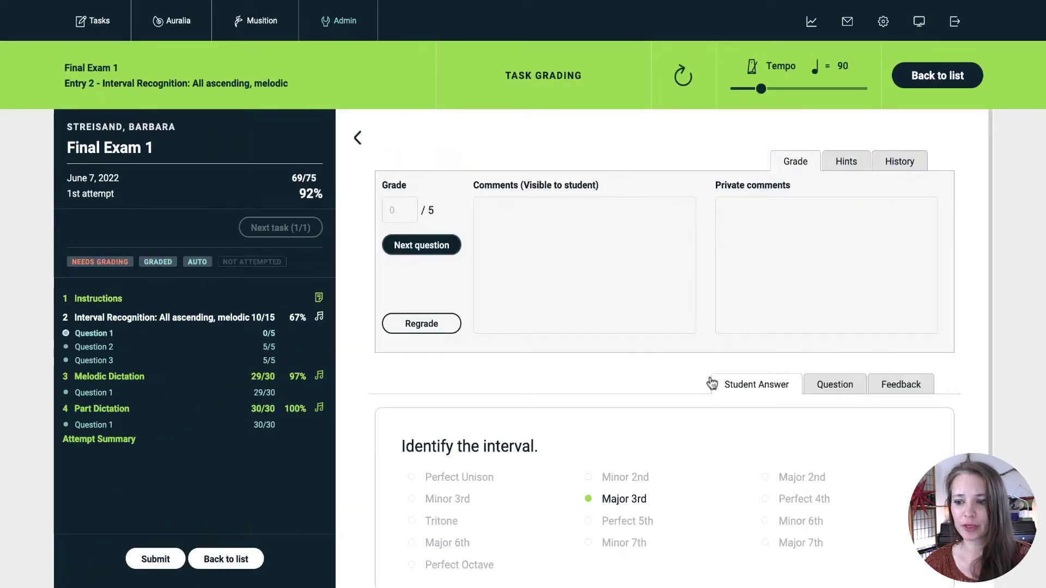
pyautogui.scroll(-3, 825, 459)
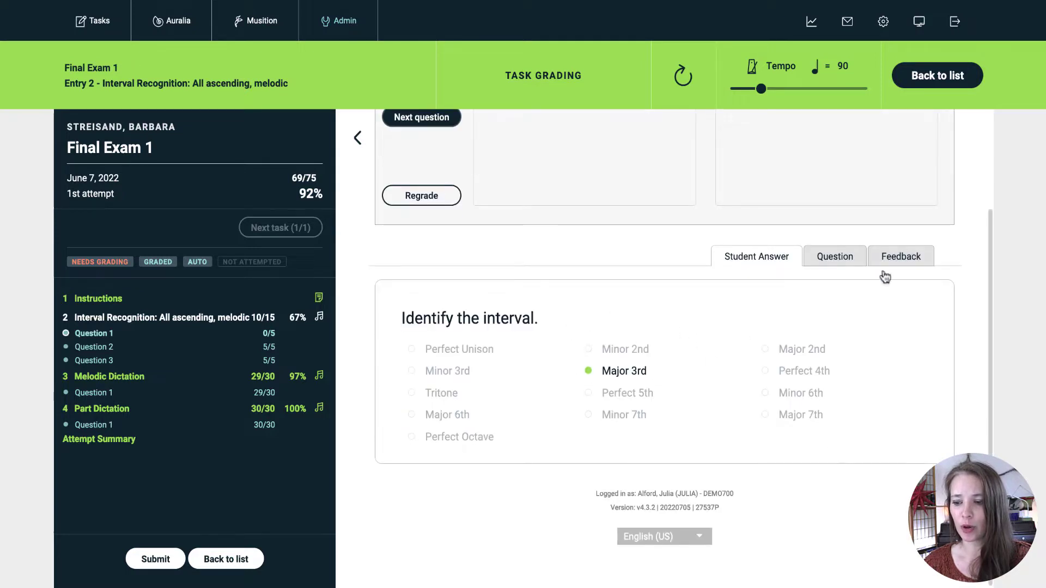
pyautogui.click(901, 258)
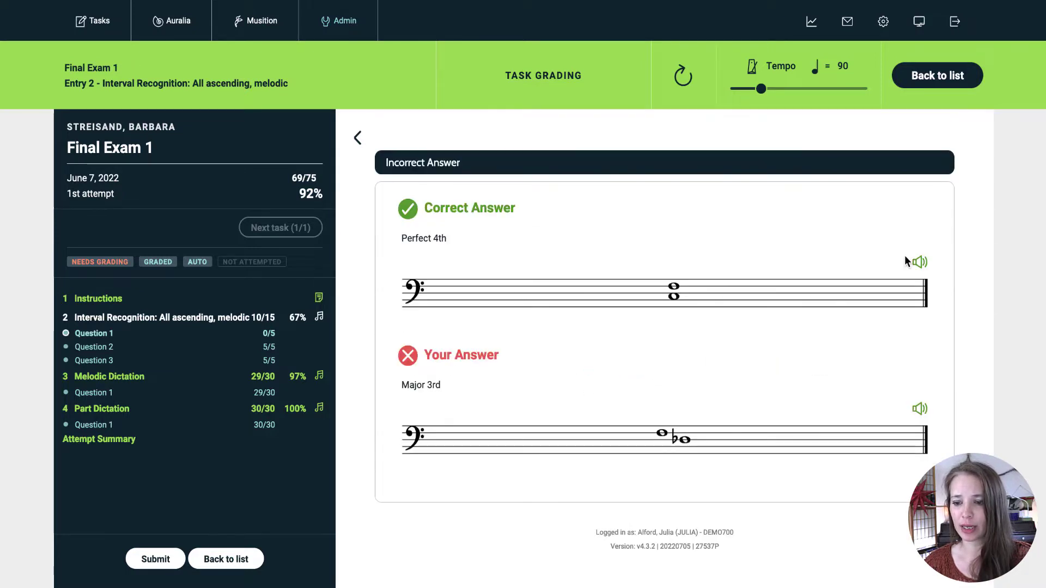
# - Check Interval Question 3, then compare the Melodic Dictation transcription against the correct melody
pyautogui.click(277, 366)
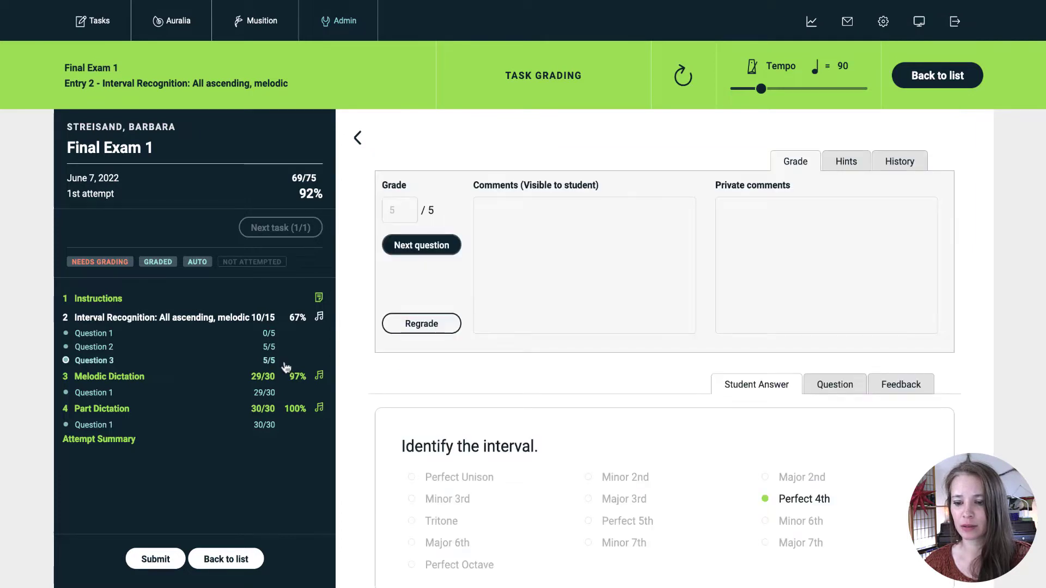
pyautogui.click(269, 398)
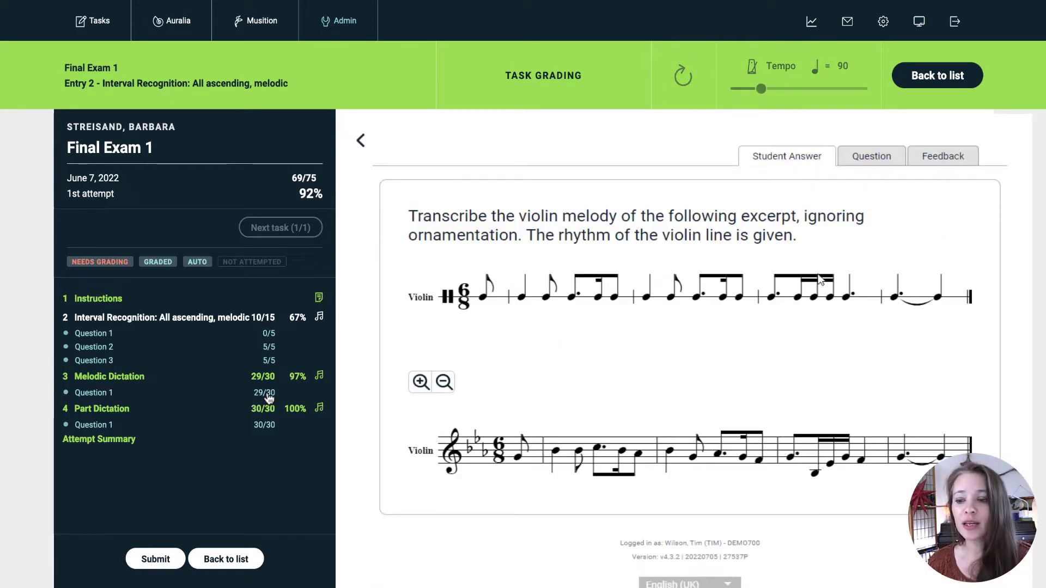
pyautogui.click(963, 164)
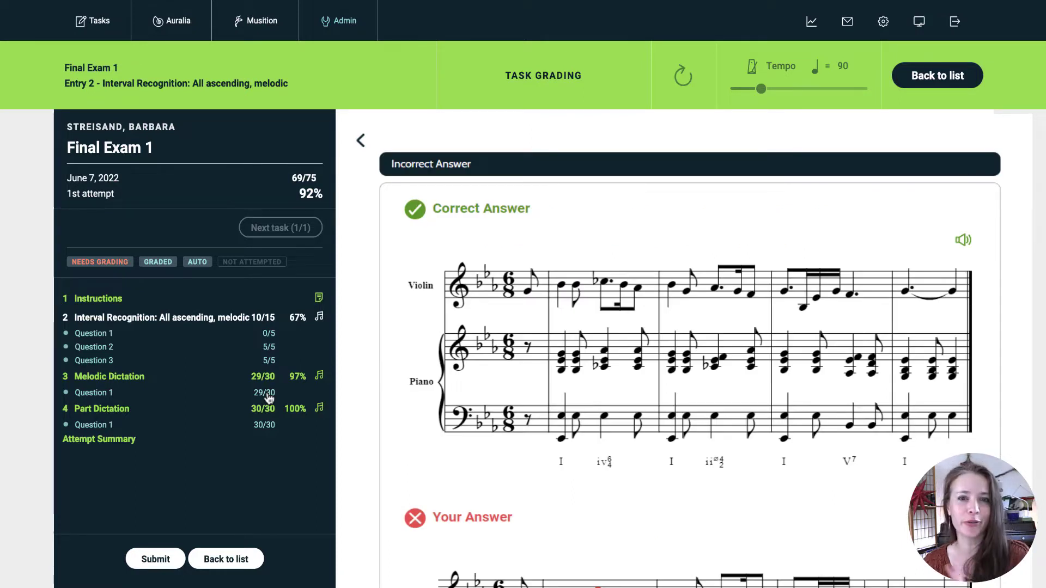
pyautogui.scroll(-2, 690, 349)
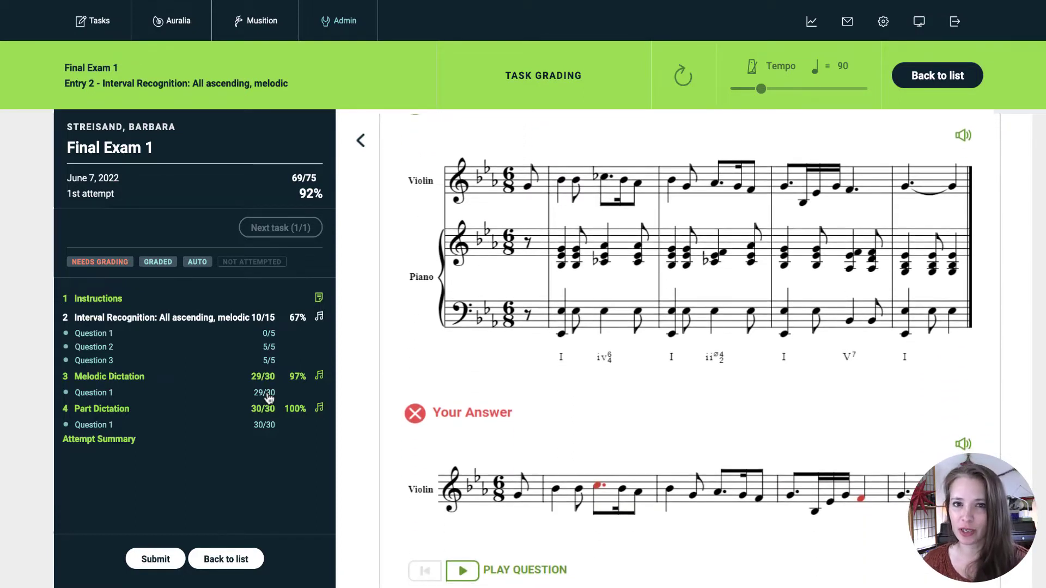
pyautogui.scroll(1, 267, 400)
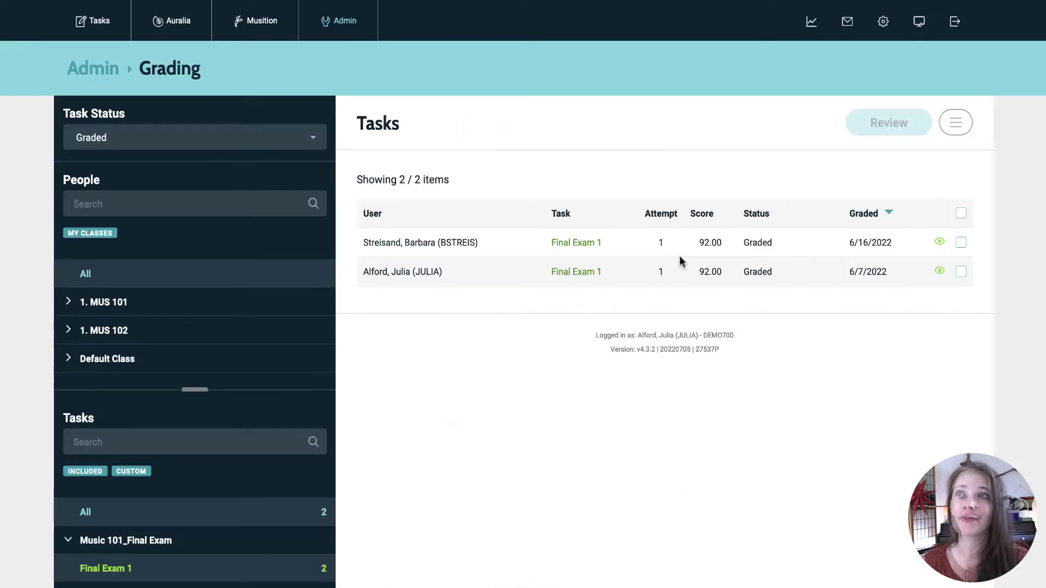